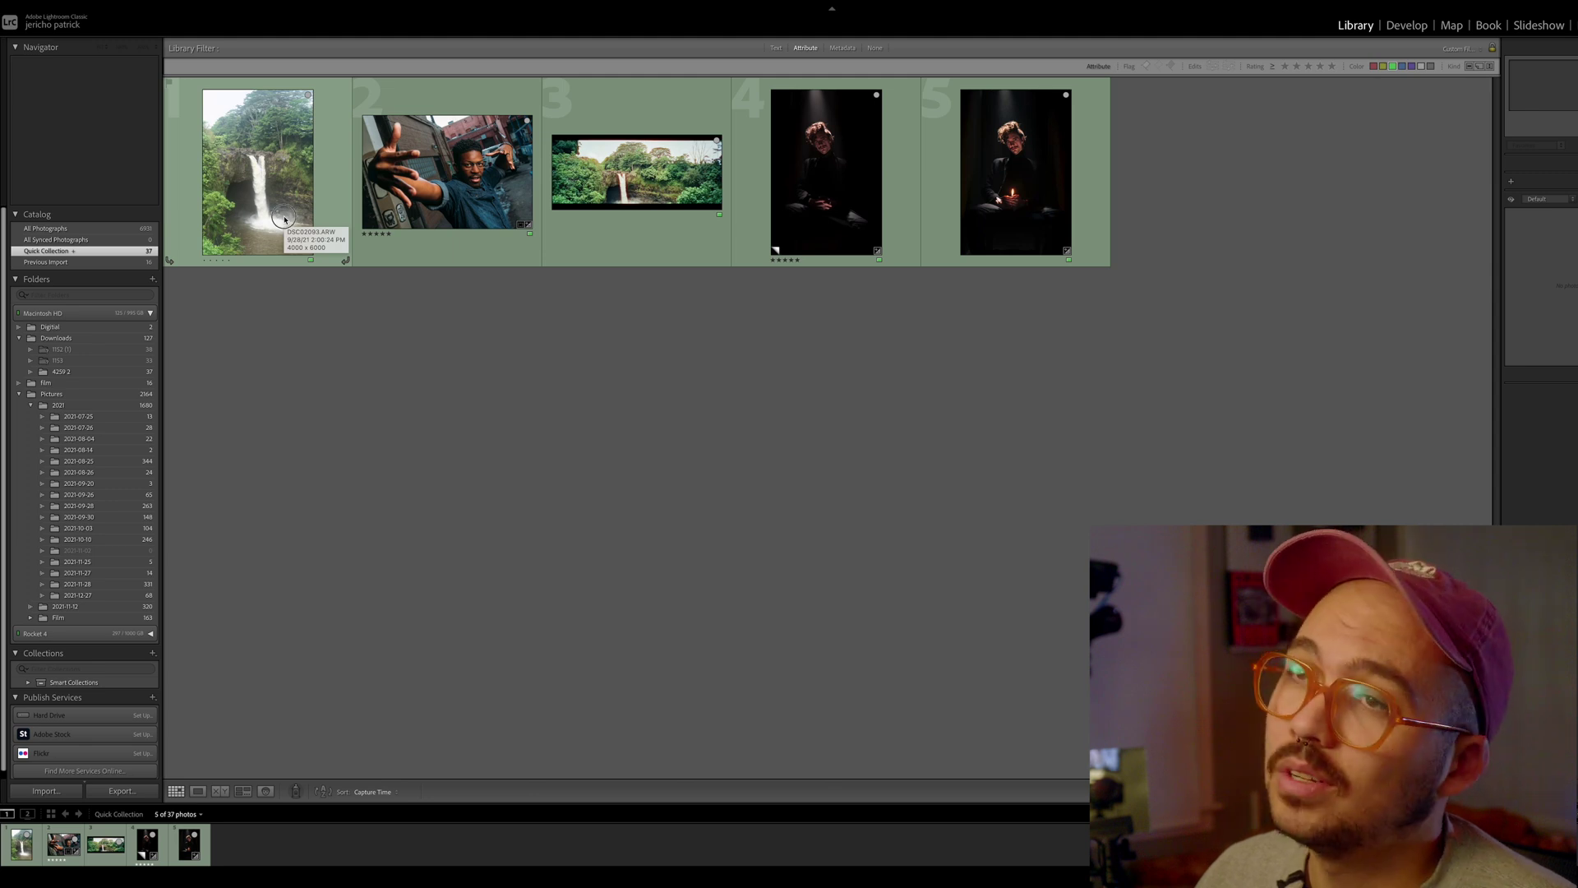
- Compare the waterfall panorama and vertical waterfall photo full-size, ending on the panorama in Loupe view
click(285, 219)
click(640, 200)
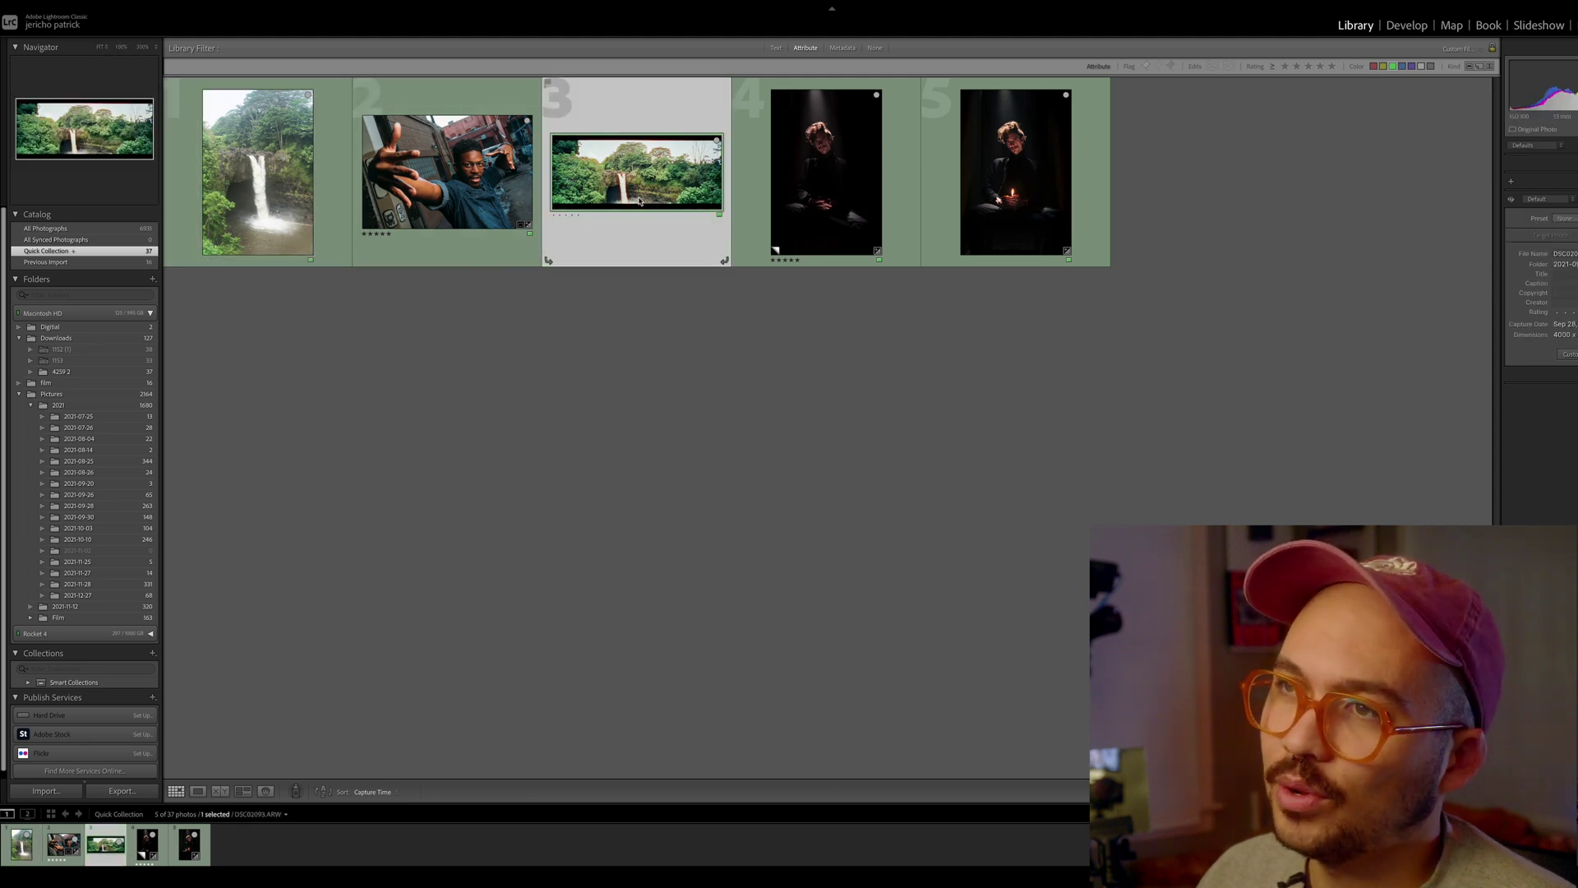
double_click(640, 201)
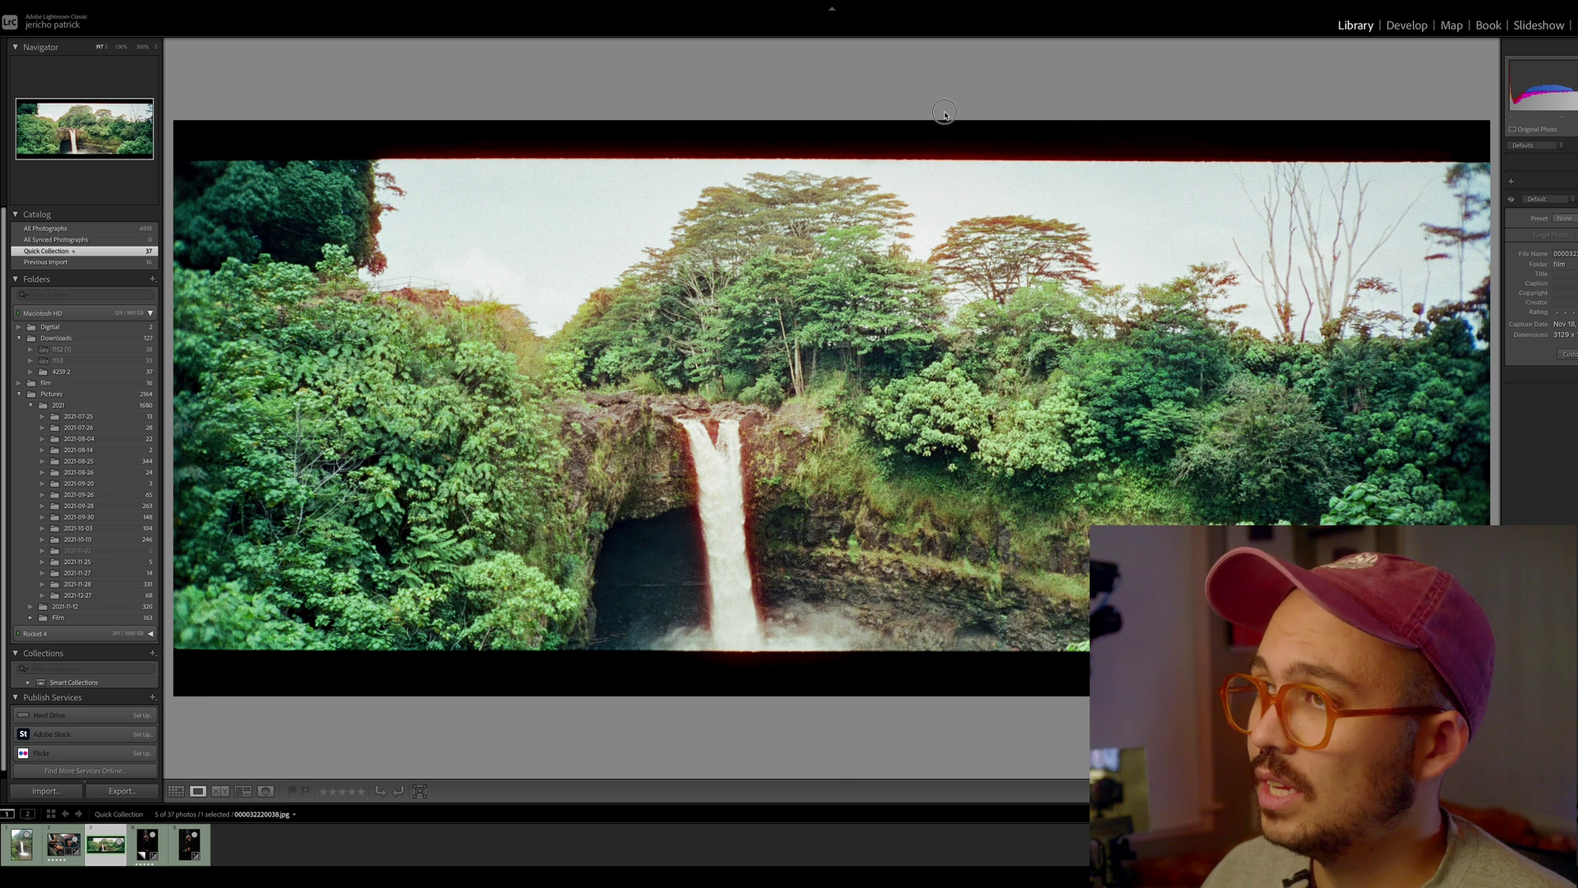
key(g)
double_click(308, 205)
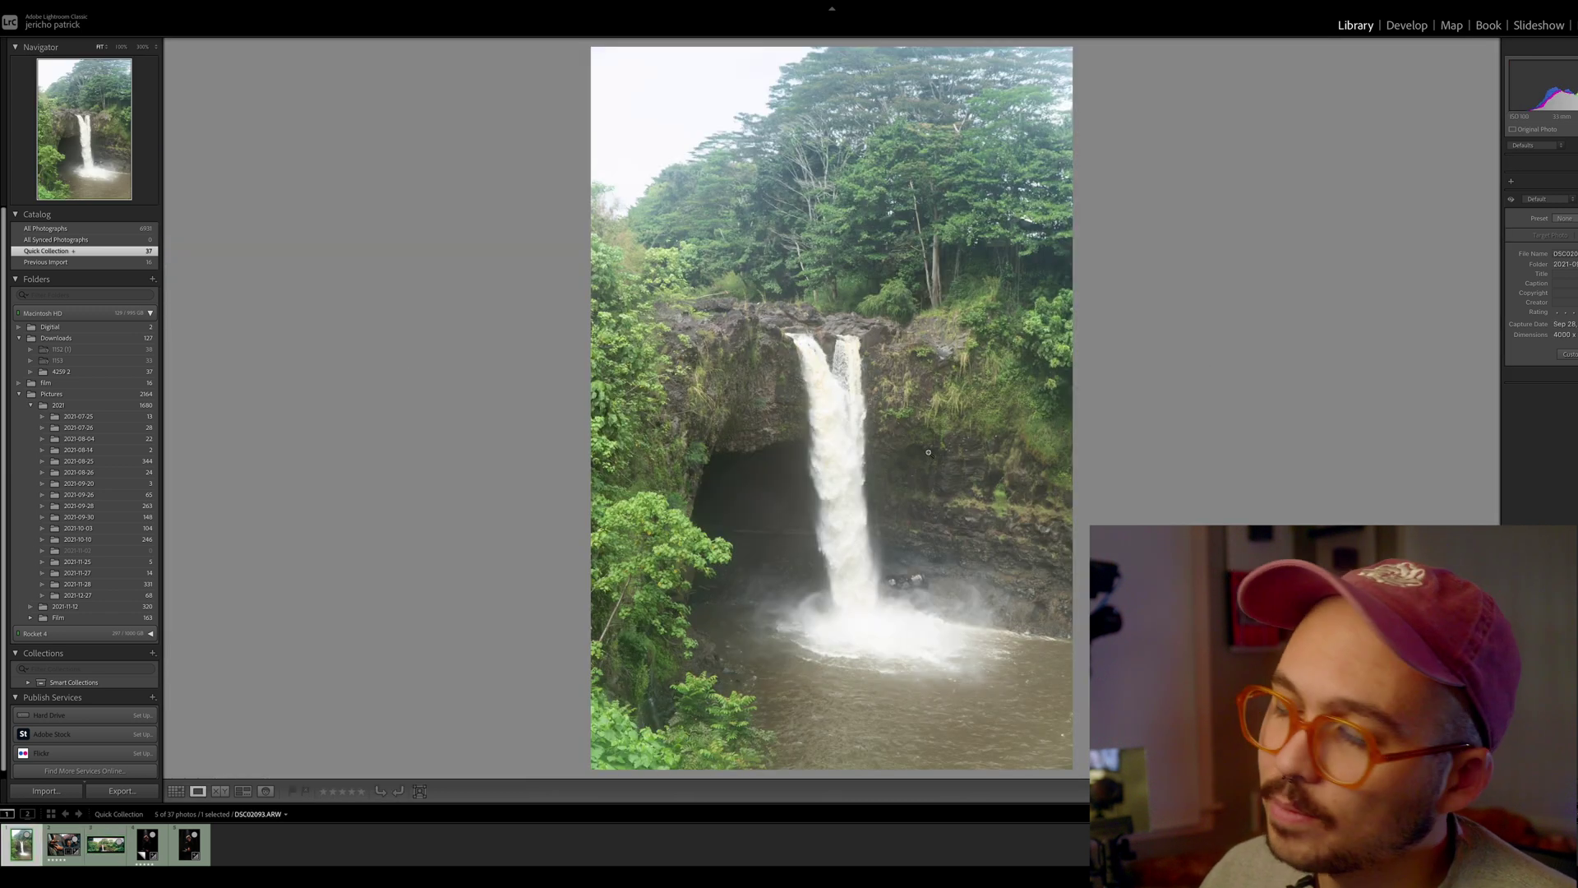
key(g)
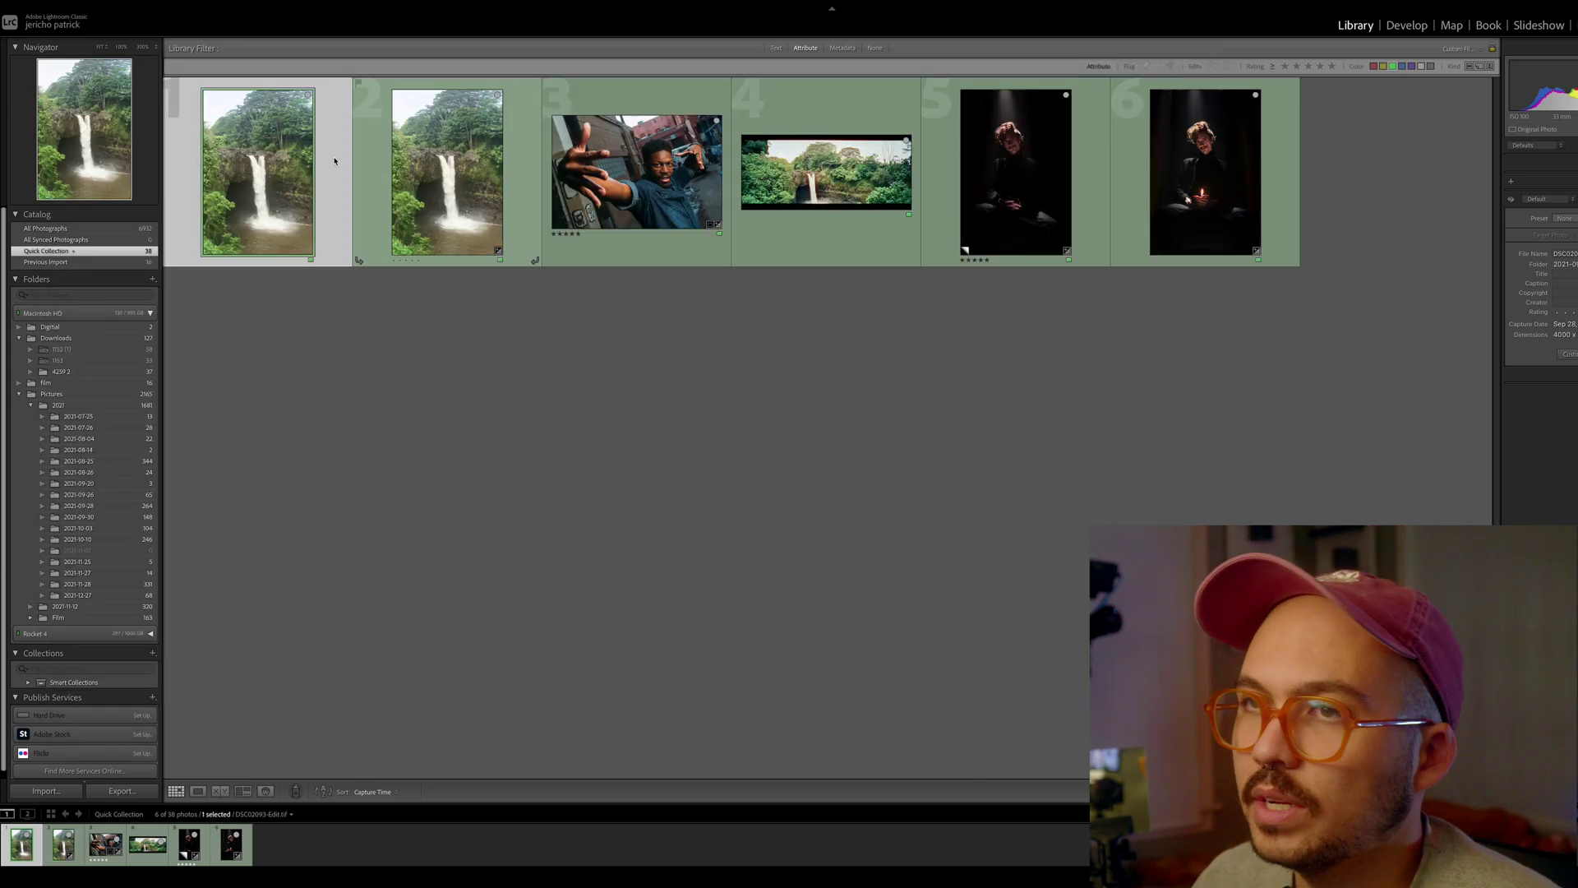
double_click(789, 169)
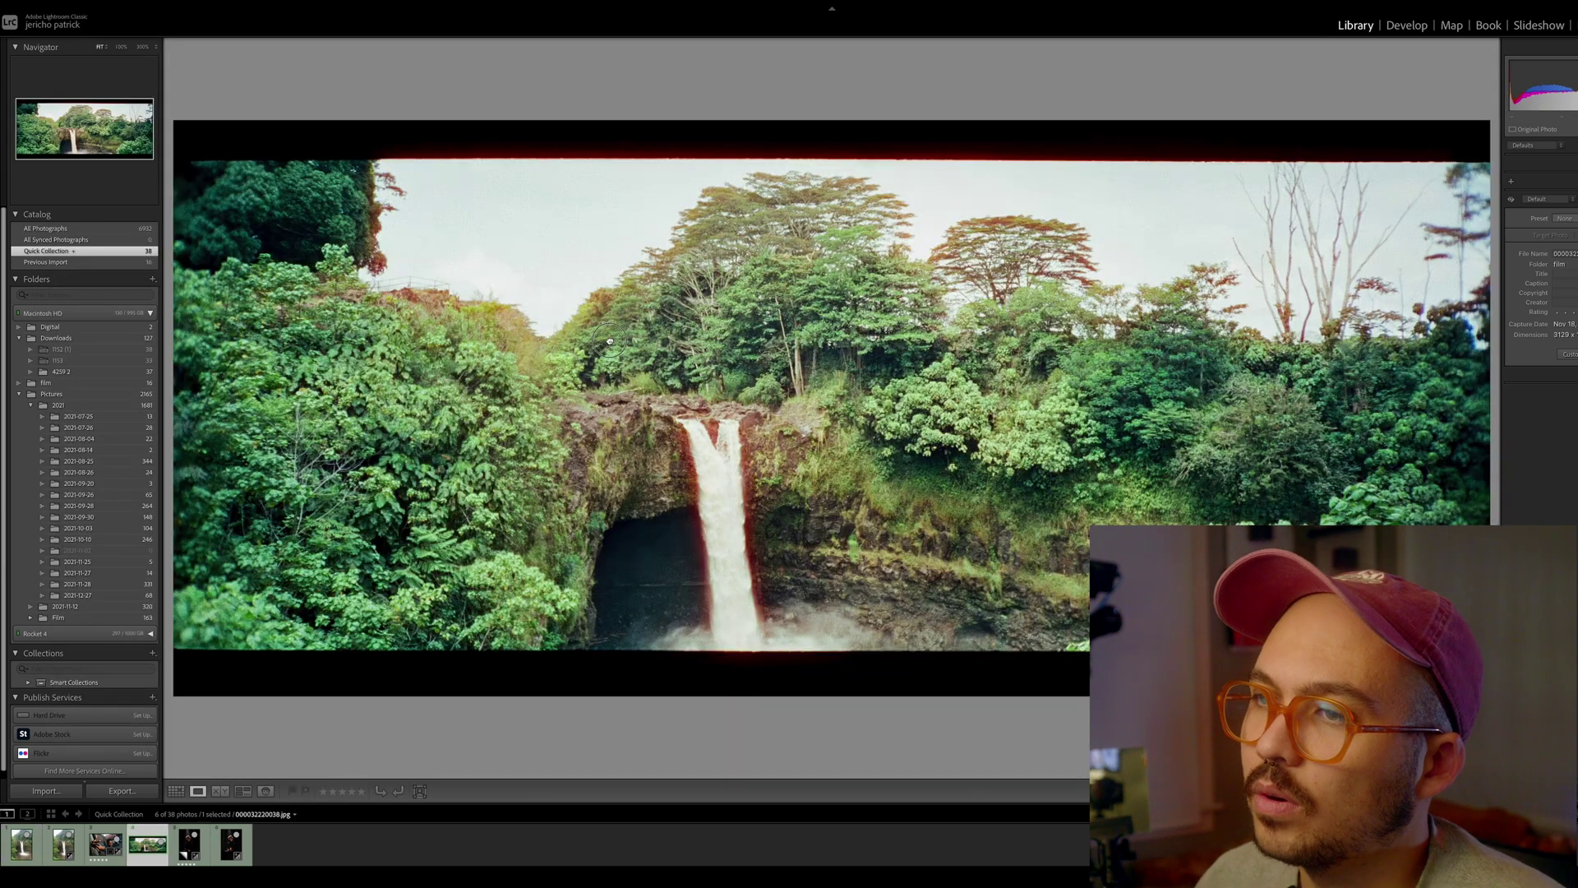
- Keep Film Type on All Films and apply the Cinestill 800T film profile
click(609, 340)
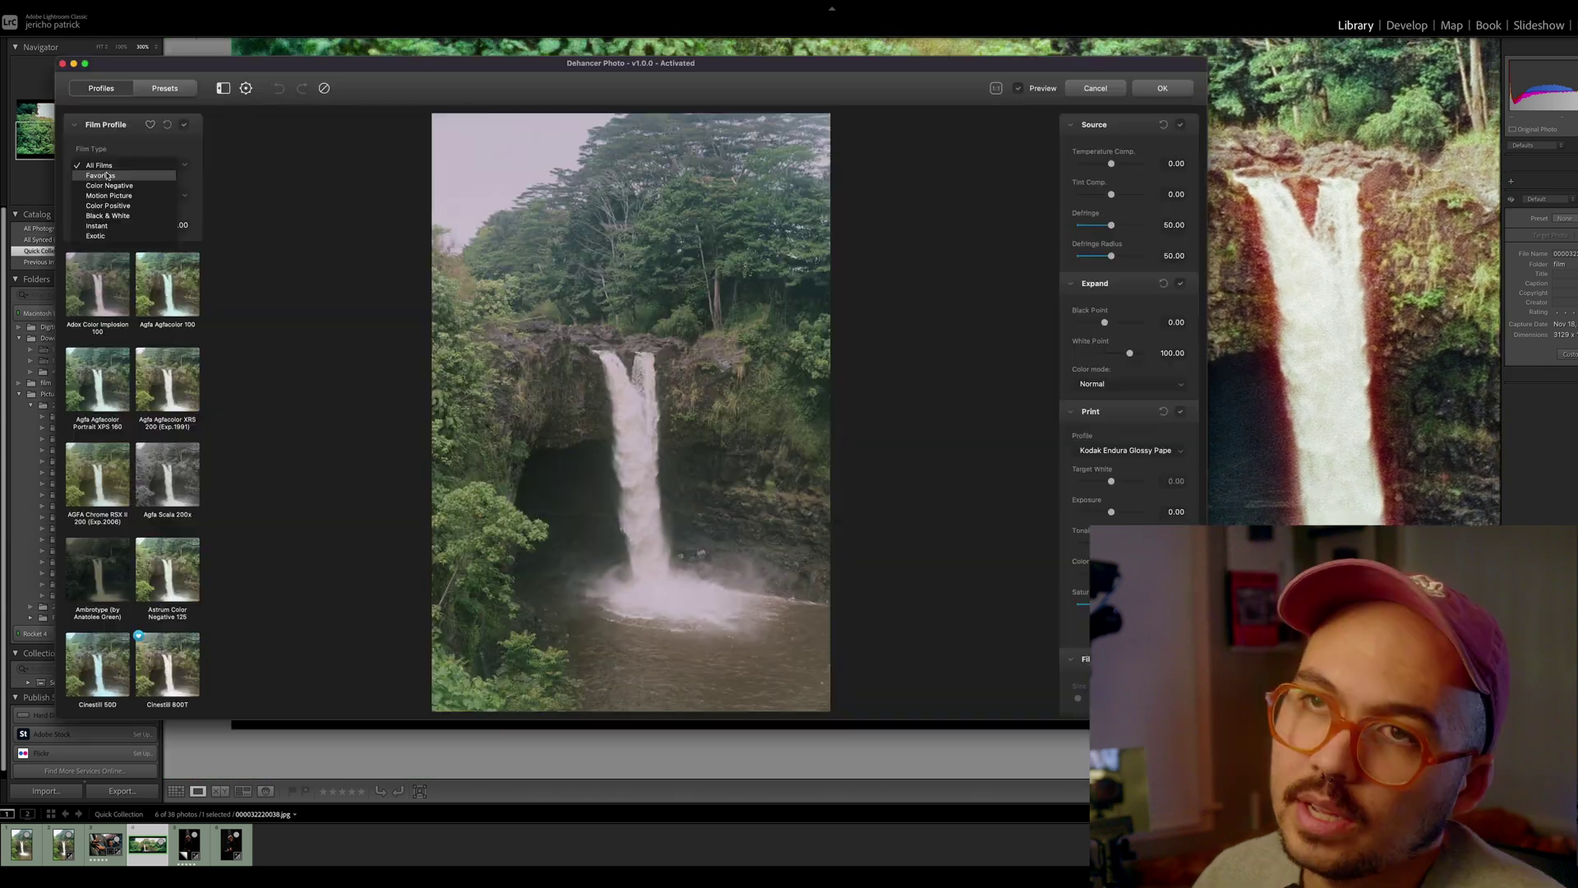
click(99, 165)
scroll(129, 362, down, 5)
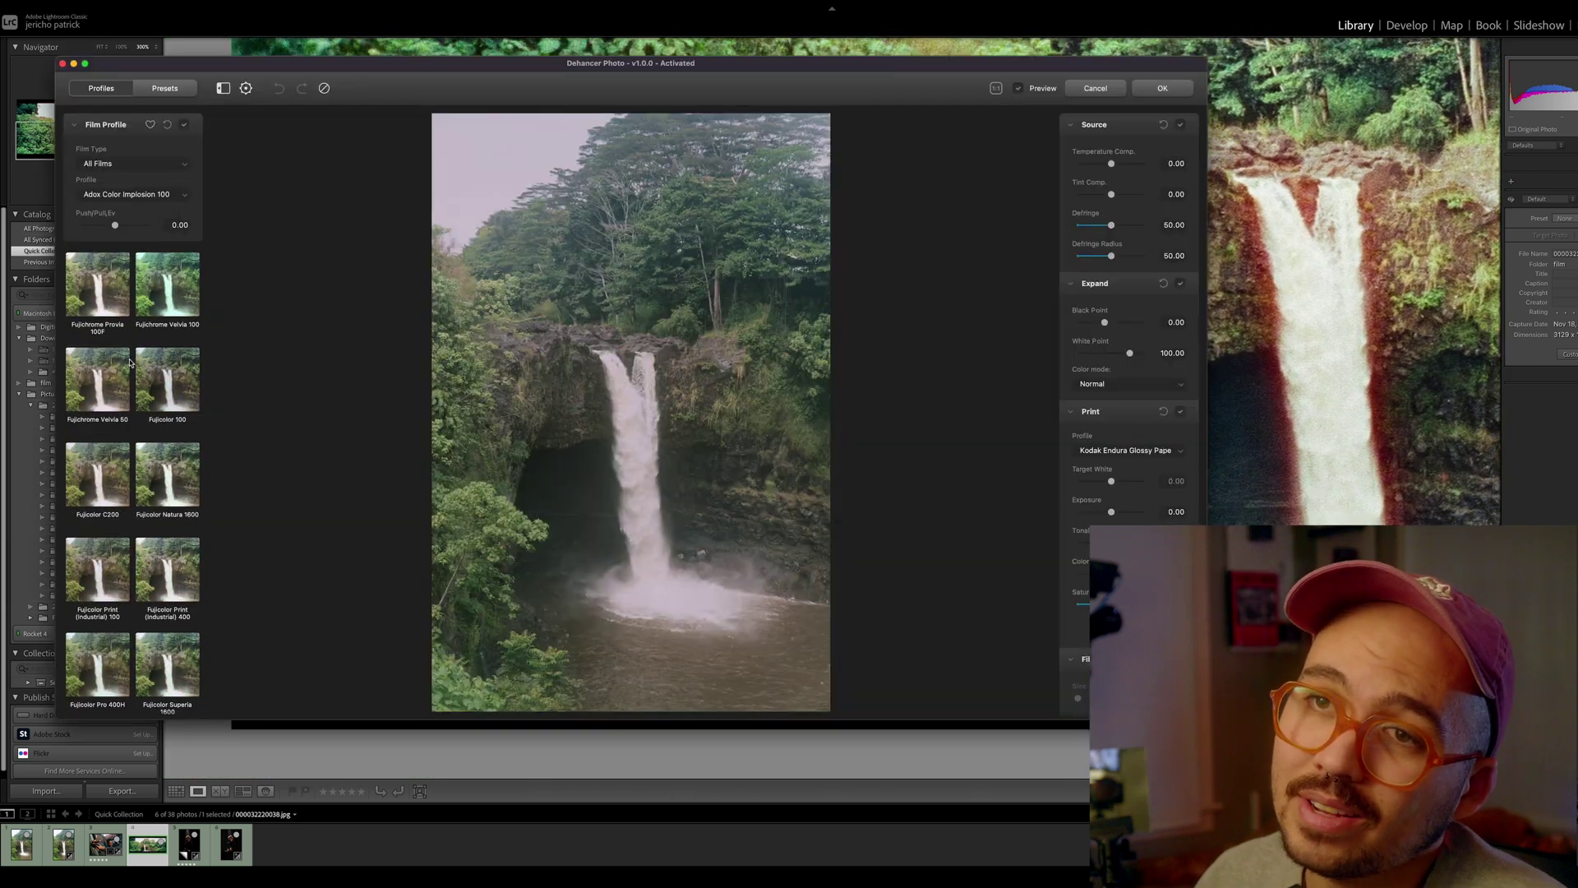
scroll(129, 362, down, 10)
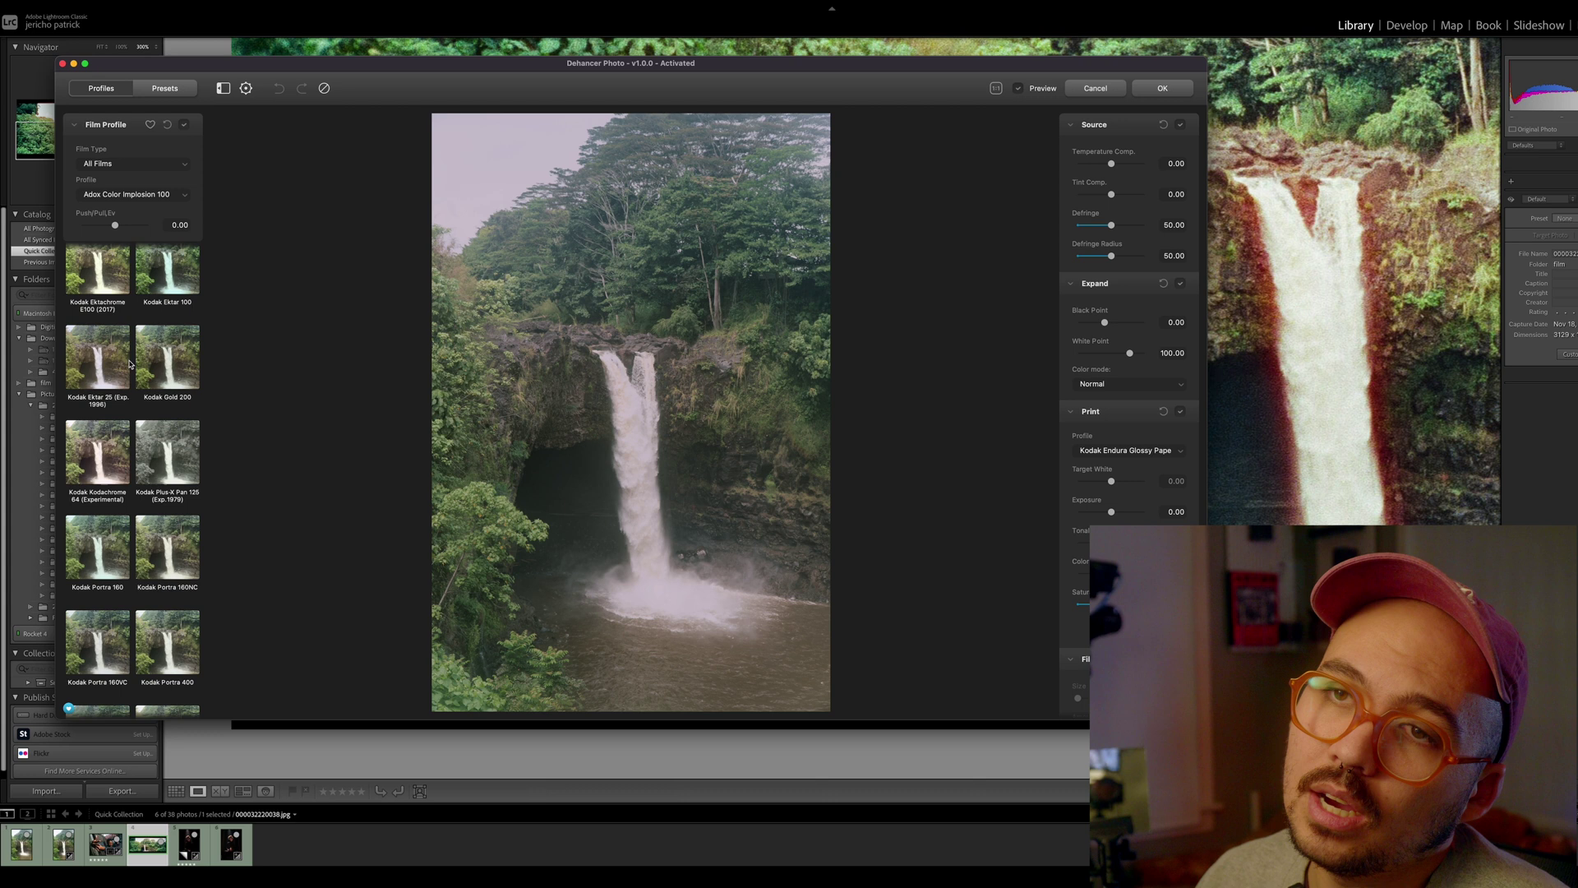
scroll(129, 363, down, 8)
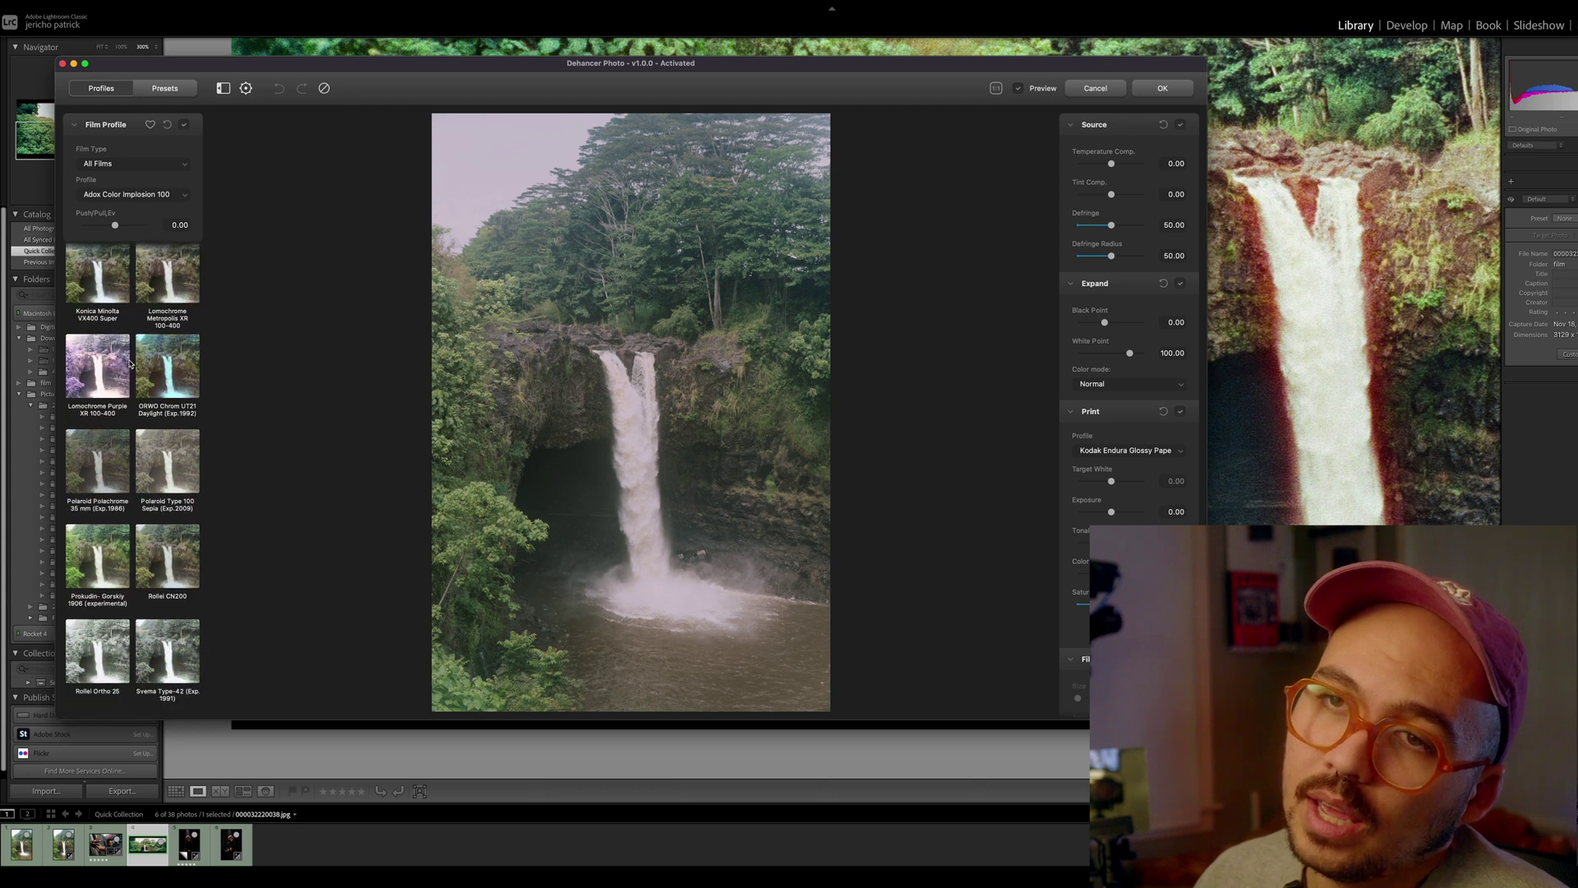
scroll(129, 363, down, 2)
scroll(127, 345, up, 20)
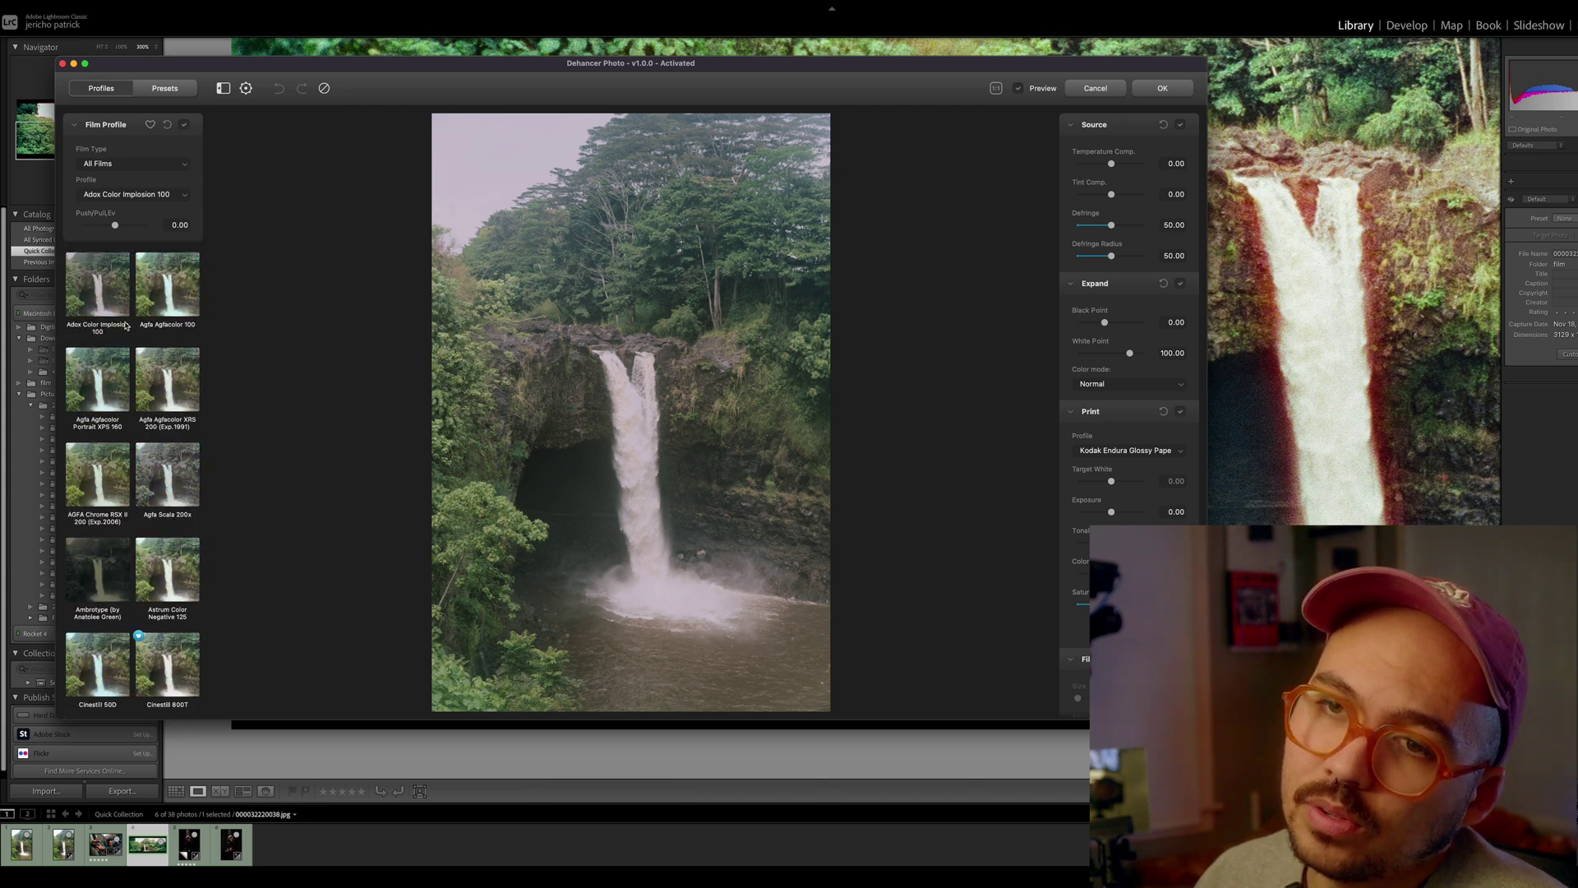
scroll(125, 326, down, 2)
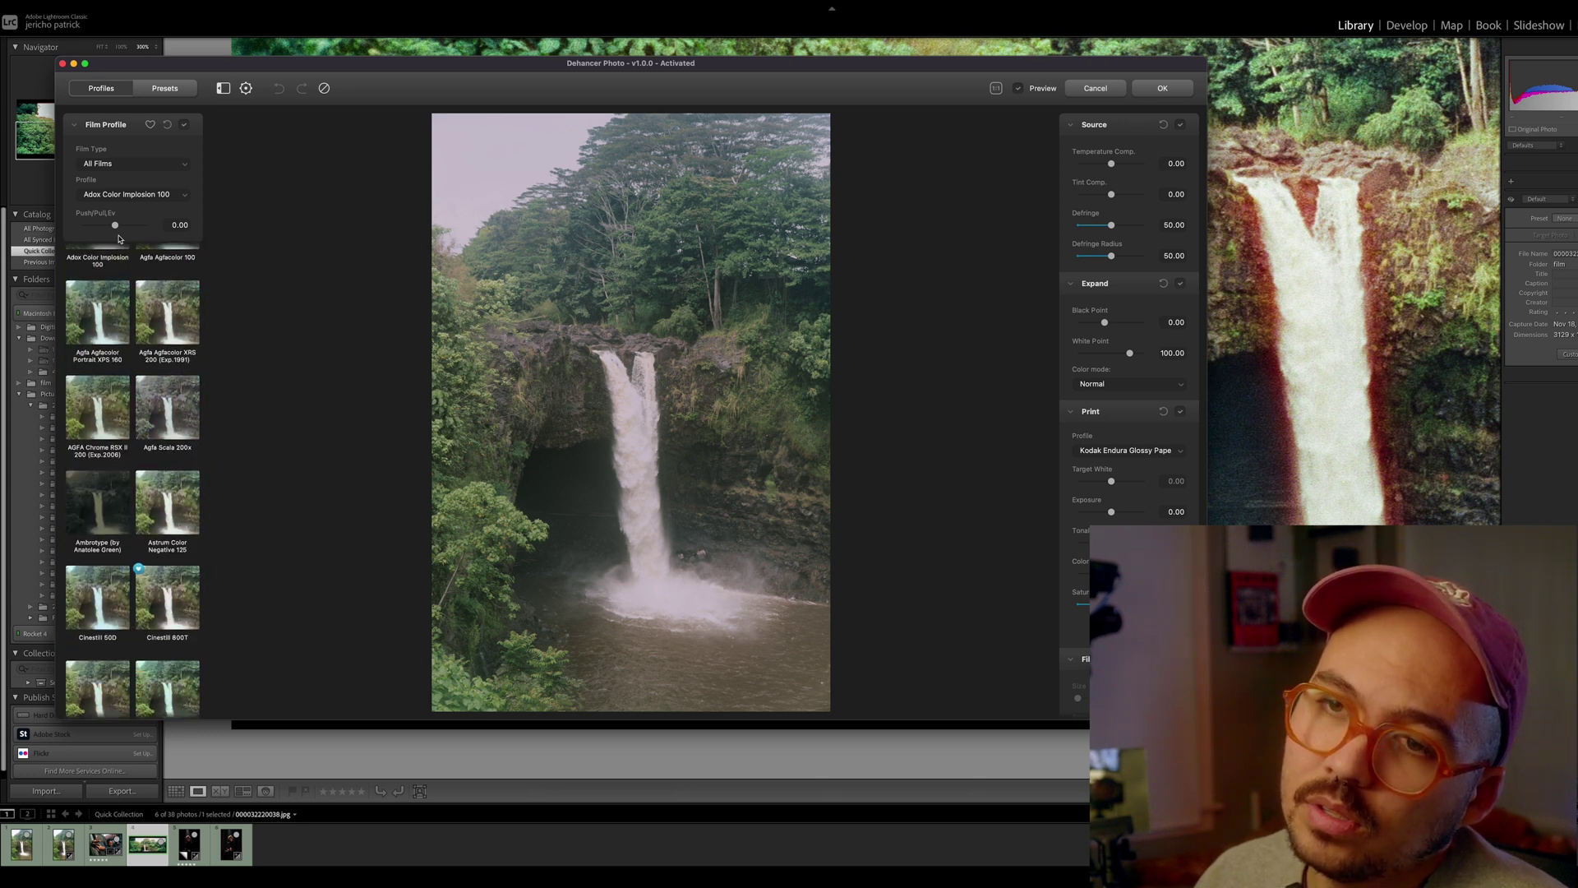
click(171, 595)
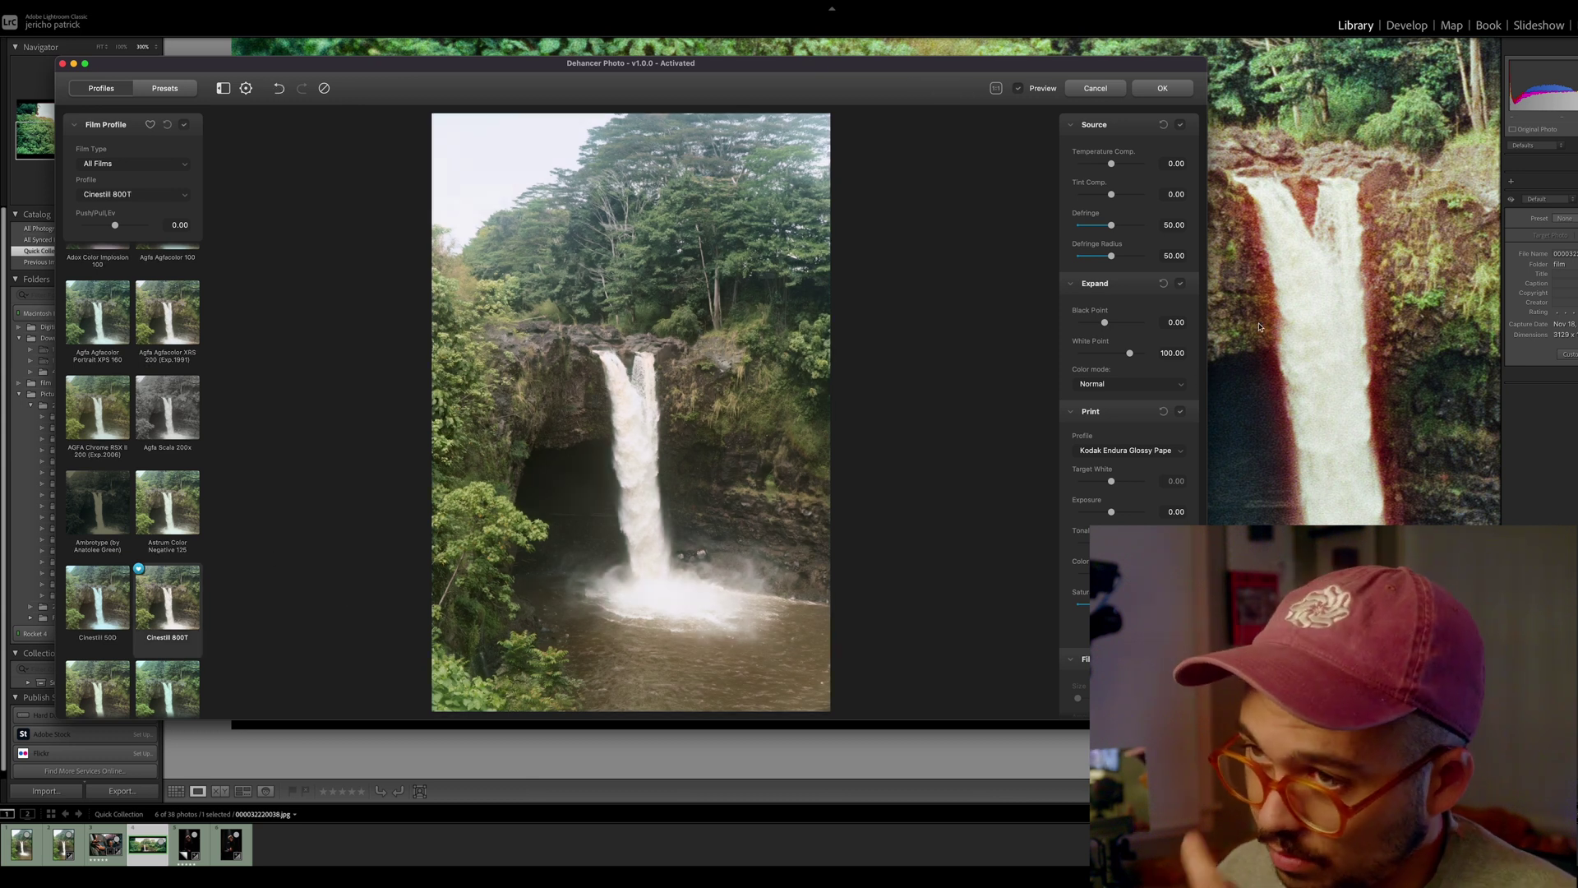
- Compare the preview against the original, then try Push/Pull and reset it to 0.00
drag(817, 73, 599, 62)
click(799, 78)
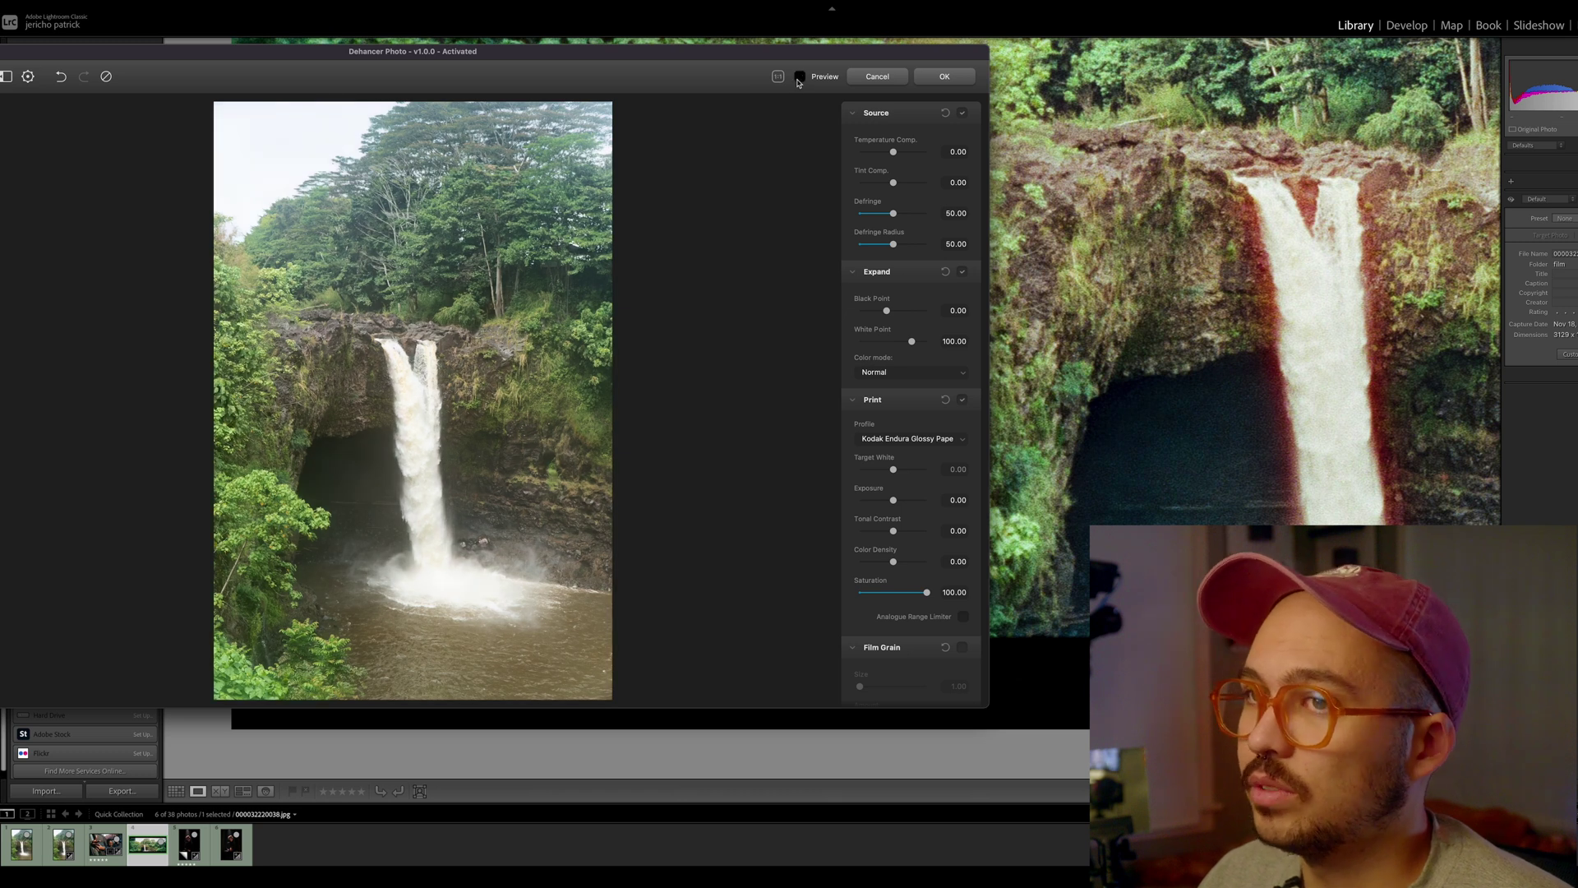
click(799, 76)
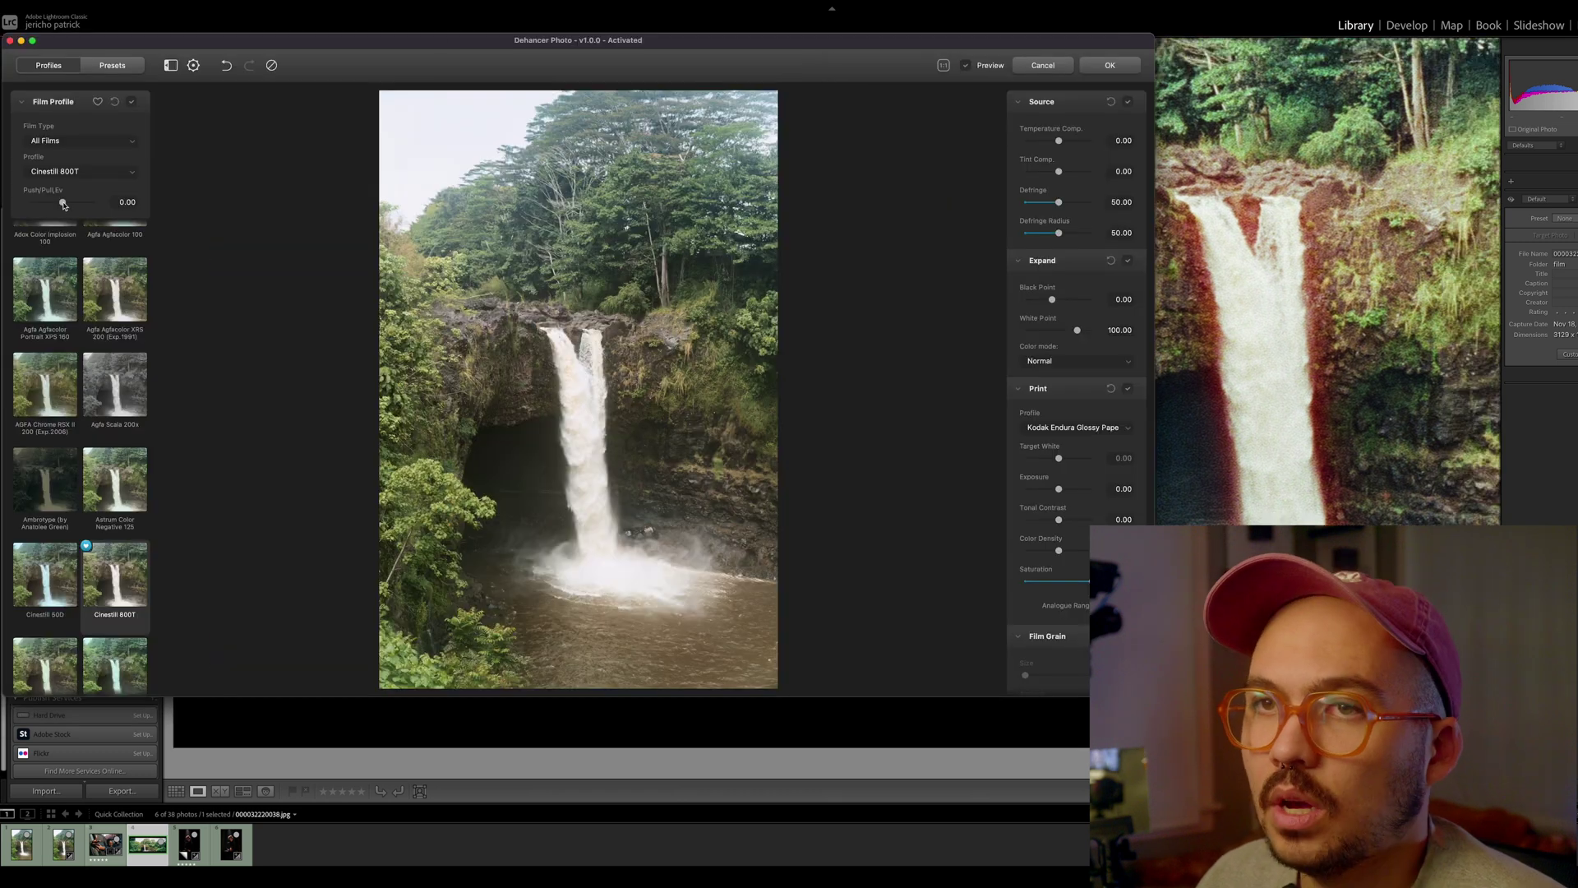
drag(61, 204, 114, 204)
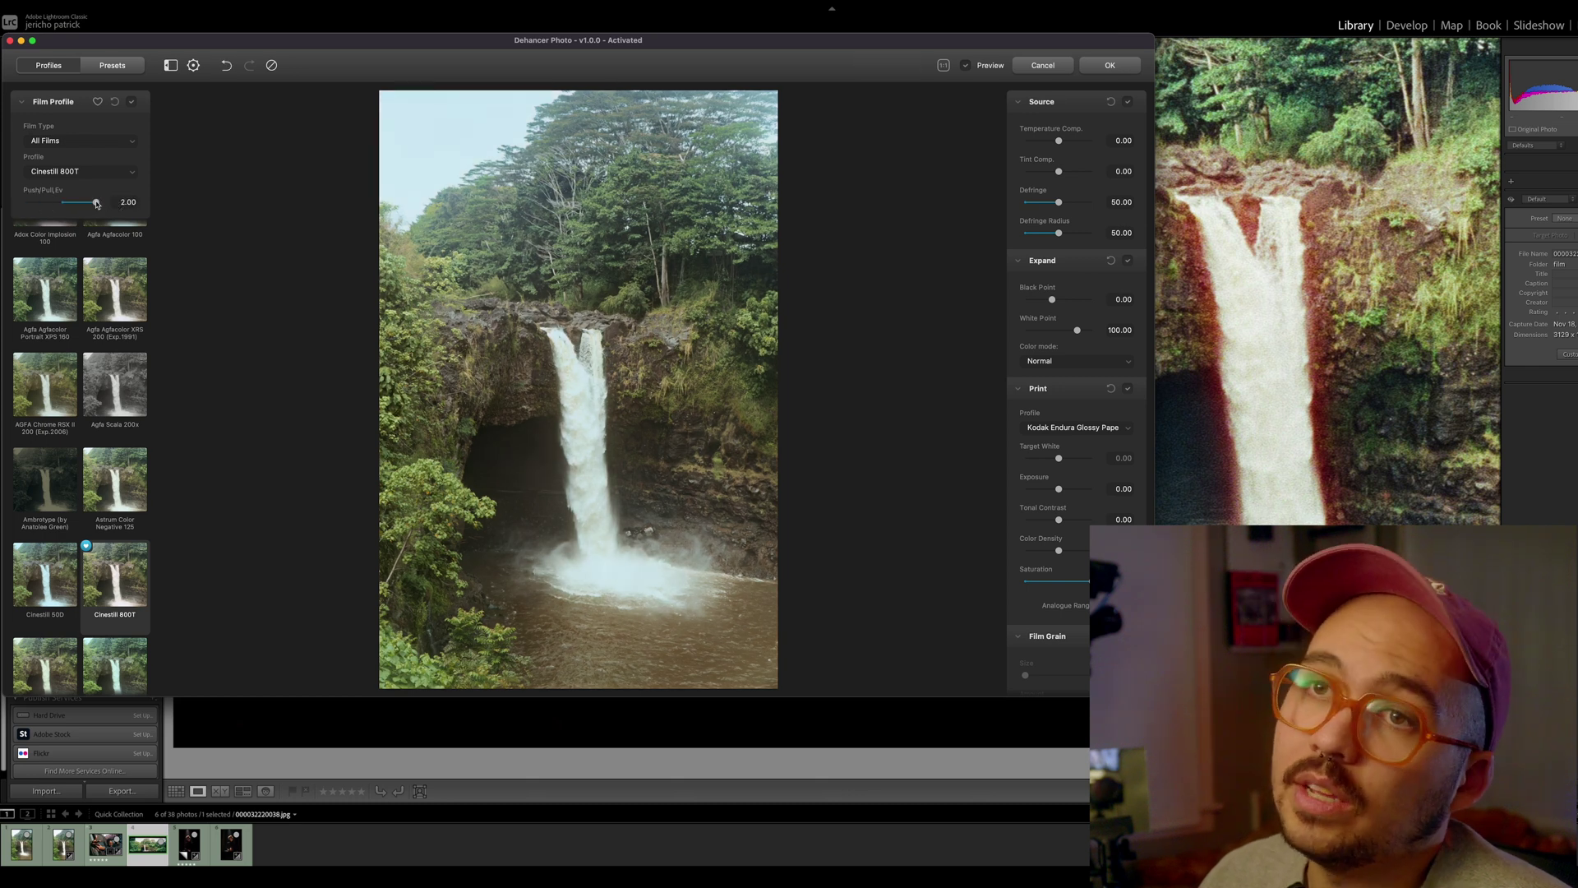
double_click(96, 206)
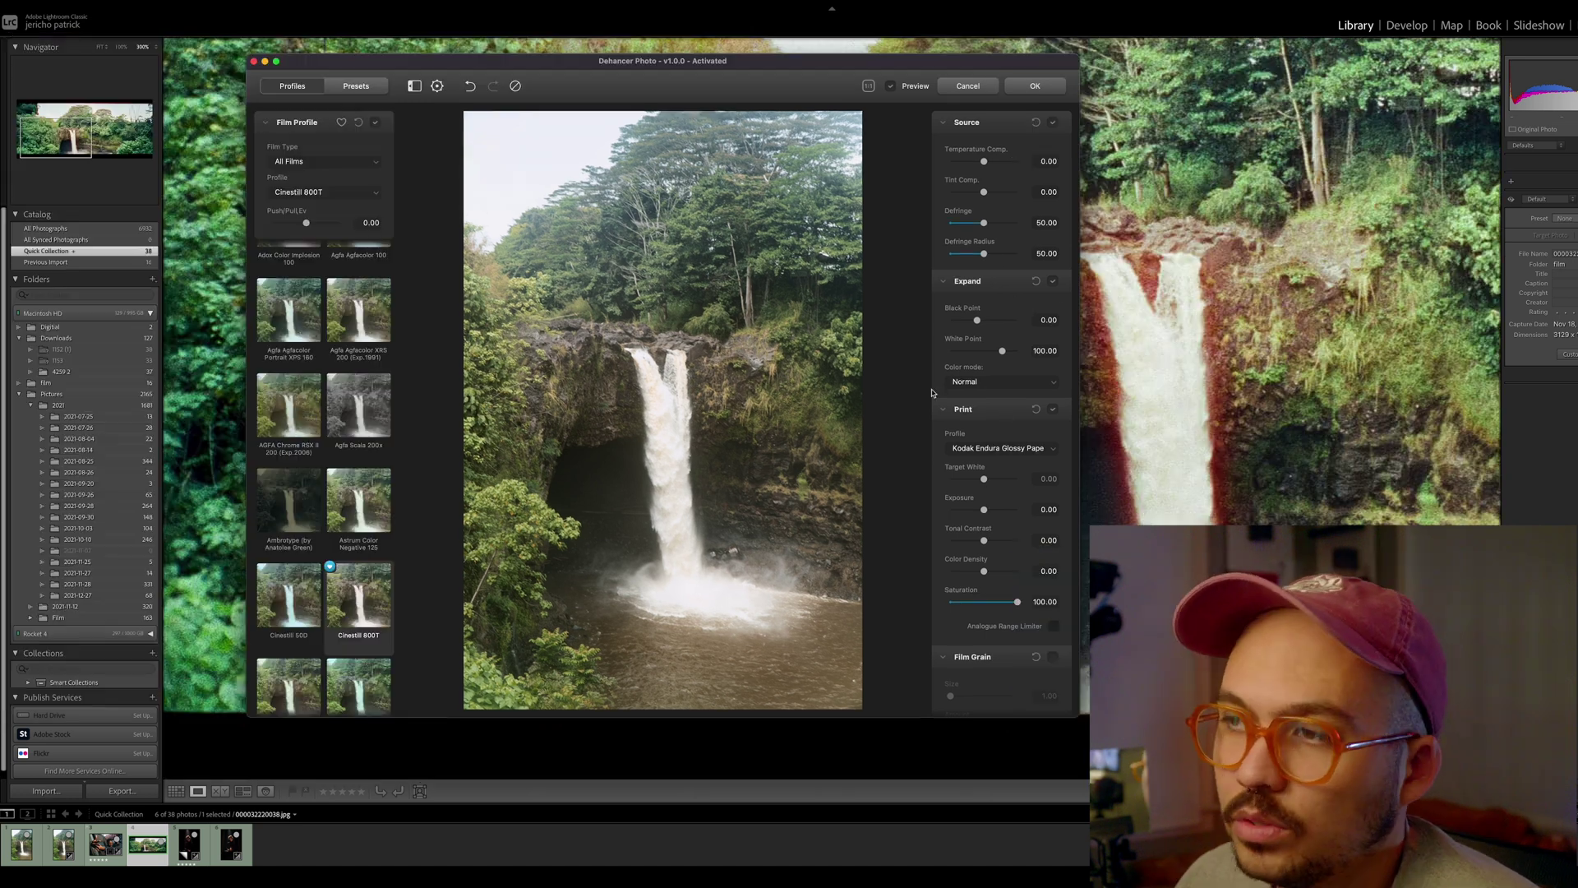
- Turn on Halation with stronger local diffusion
scroll(941, 487, down, 3)
scroll(986, 481, down, 8)
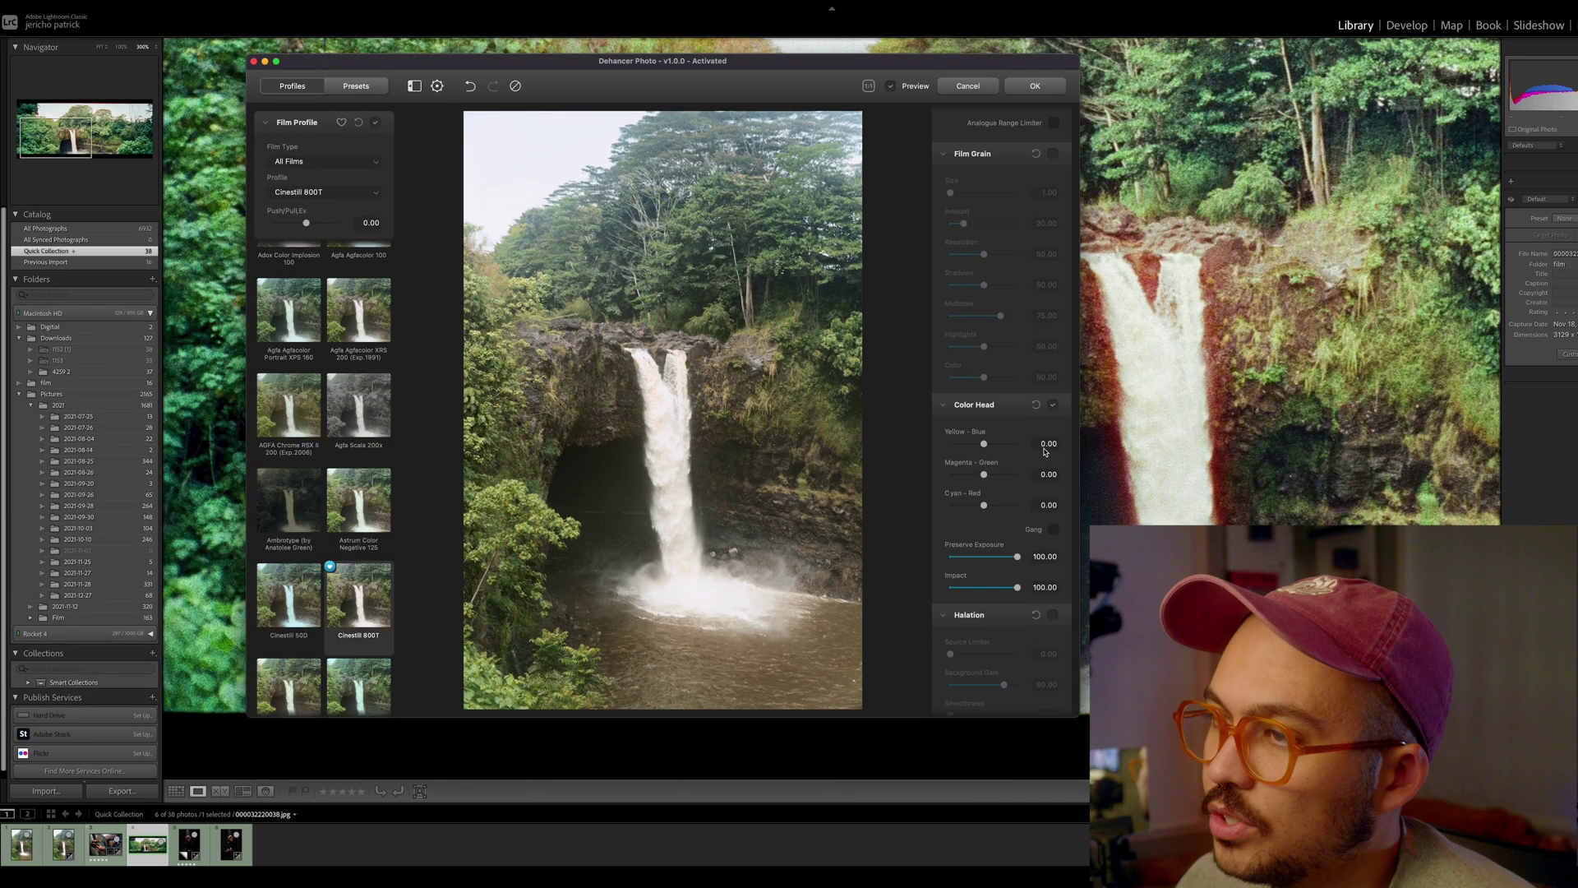
click(1054, 515)
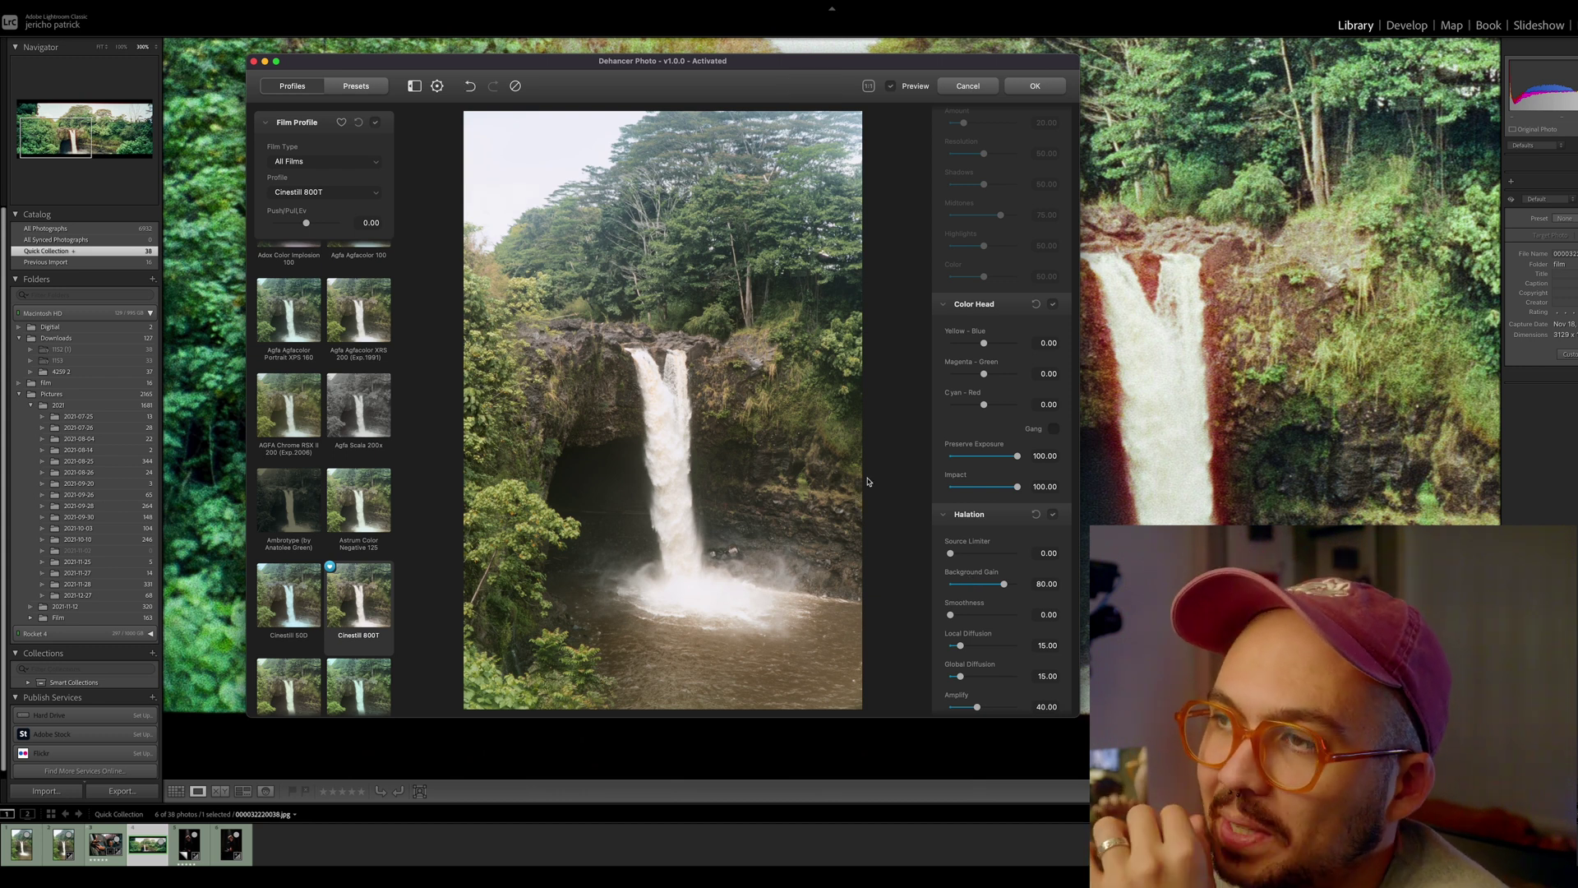
click(855, 499)
scroll(986, 493, down, 3)
drag(960, 512, 987, 544)
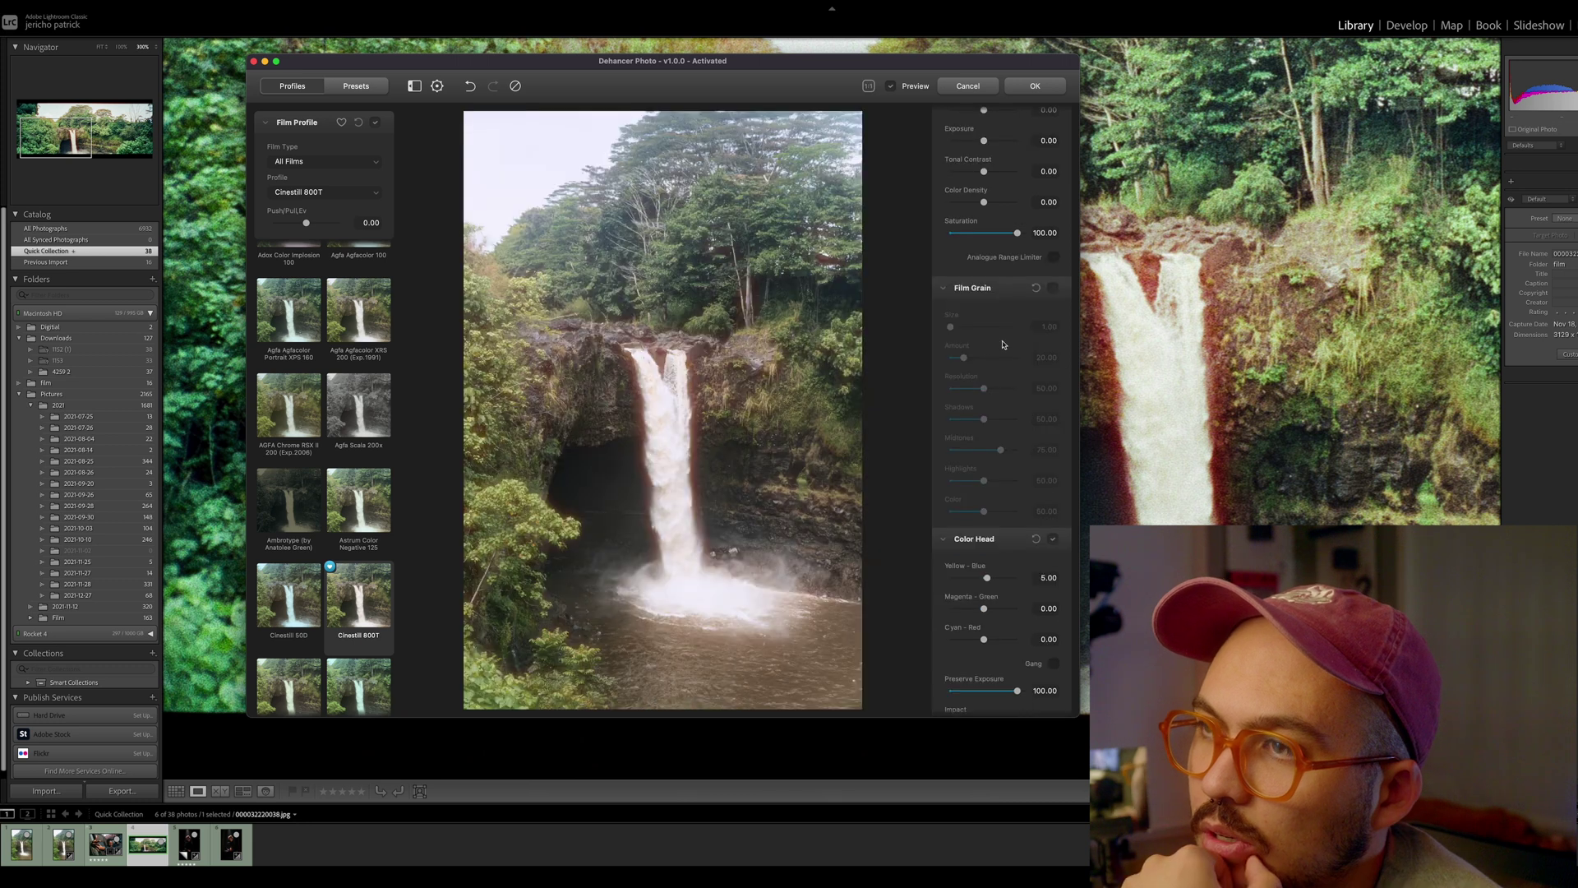
- Enable Film Grain at size 6.68, amount 30, with more grain in the shadows, inspecting at 1:1
click(1049, 290)
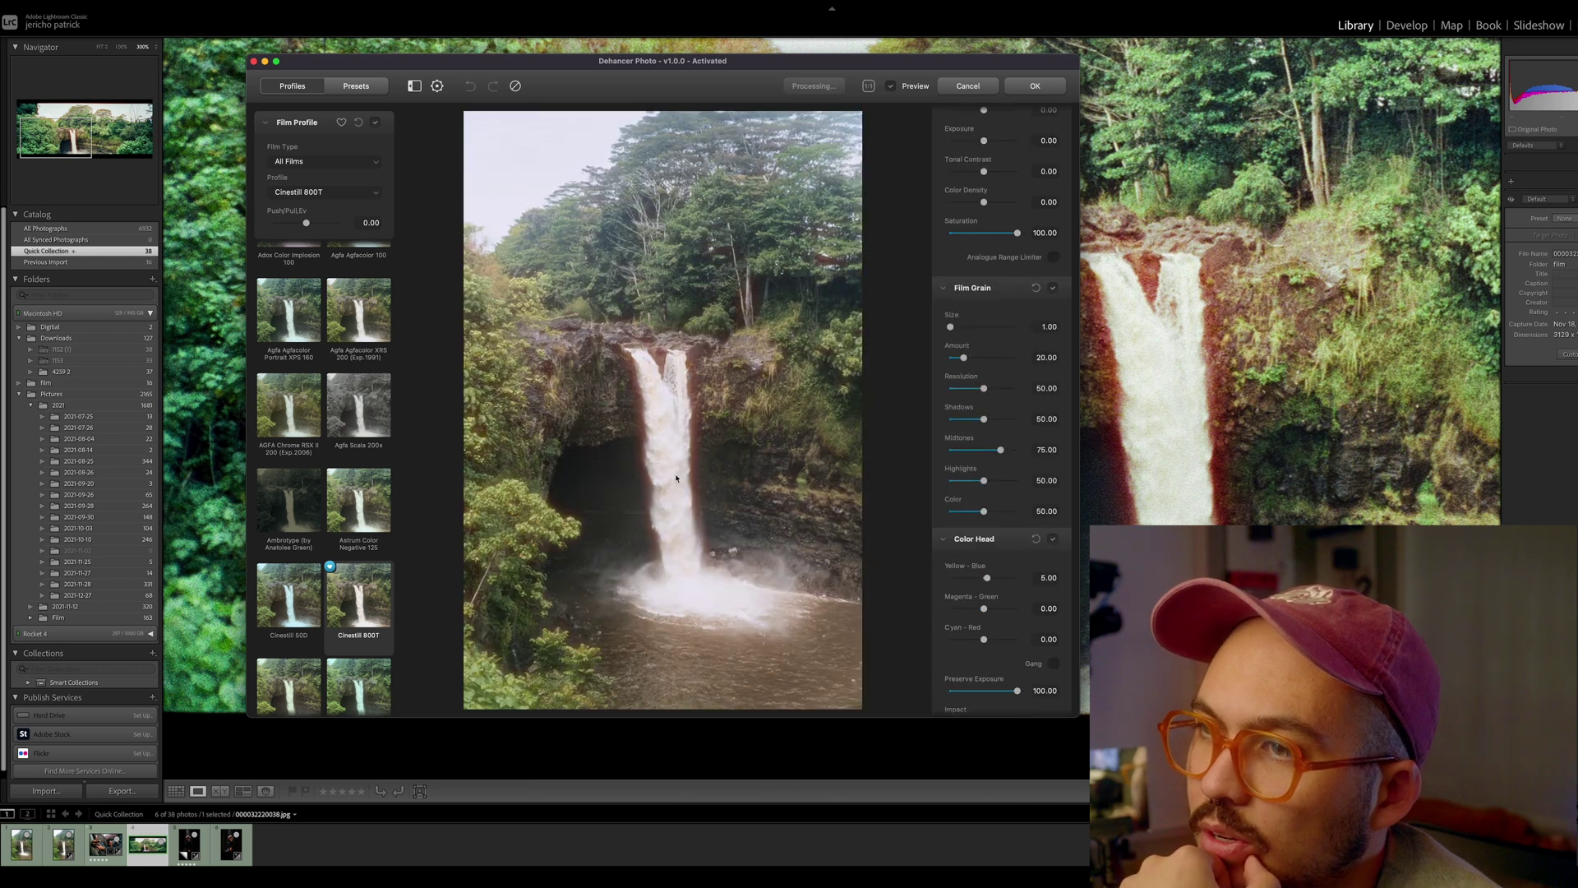
click(869, 84)
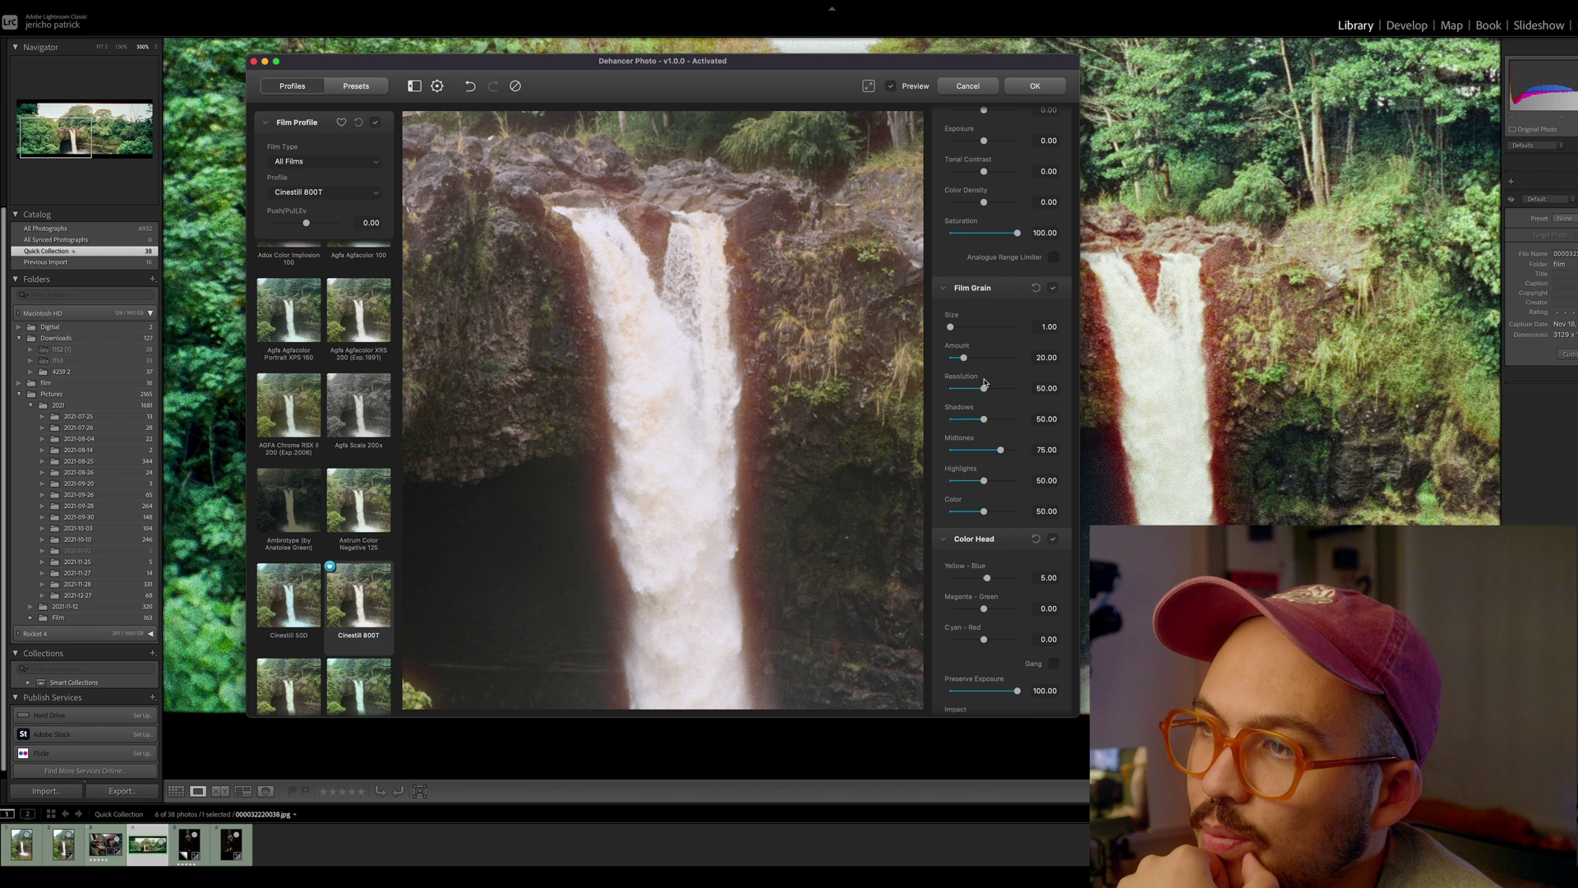
drag(951, 326, 985, 327)
drag(964, 358, 971, 358)
drag(518, 526, 608, 460)
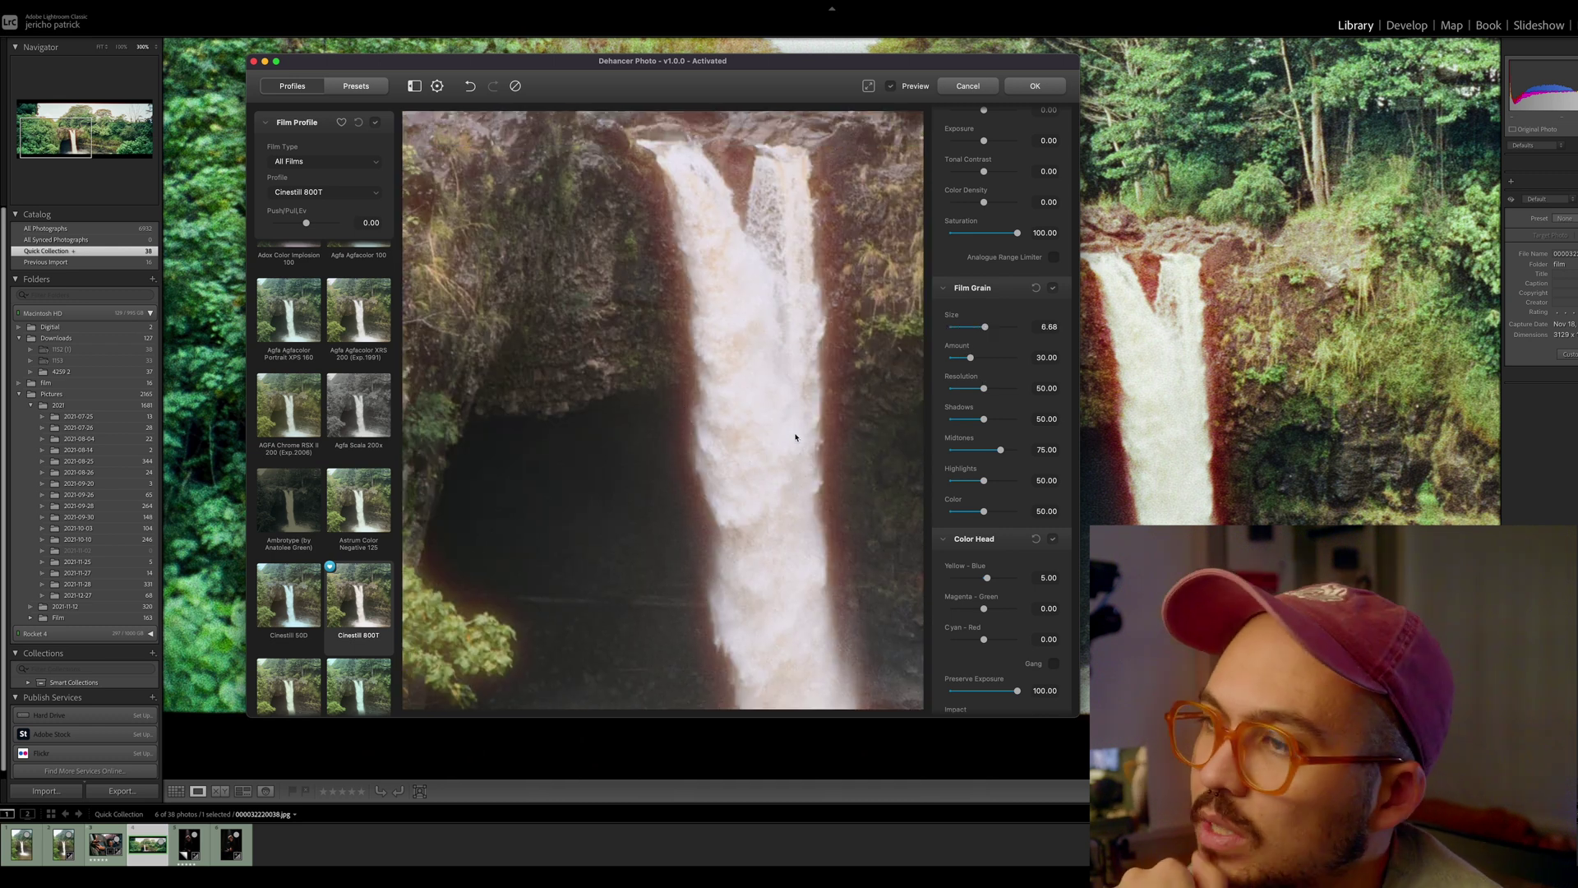
click(1007, 420)
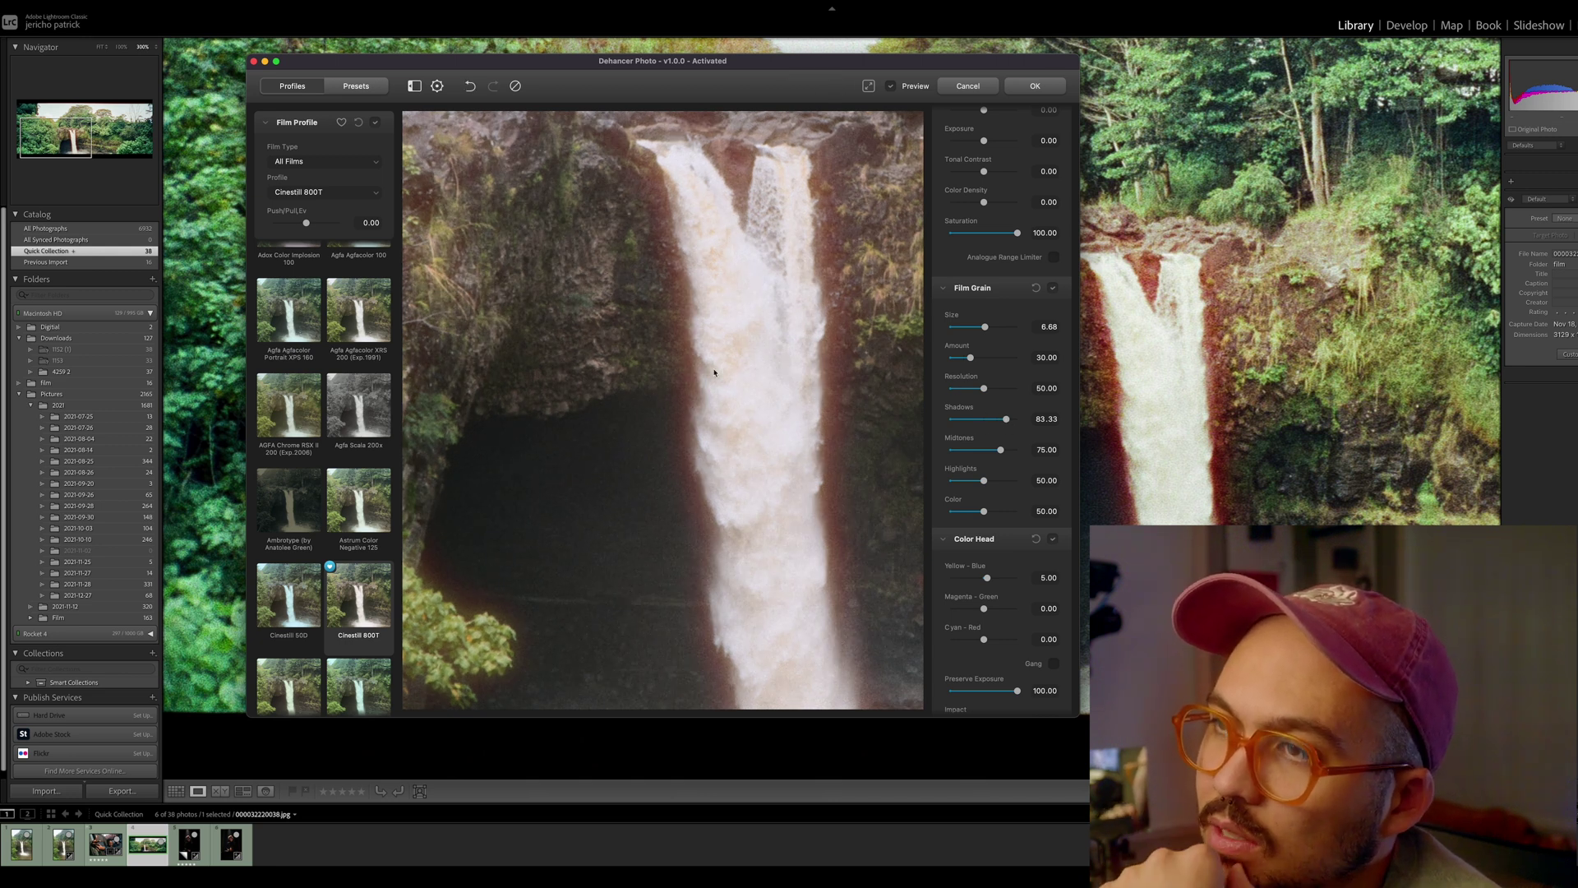
- Lift the black point slightly, return the preview to fit, and apply the look with OK
scroll(1003, 328, up, 10)
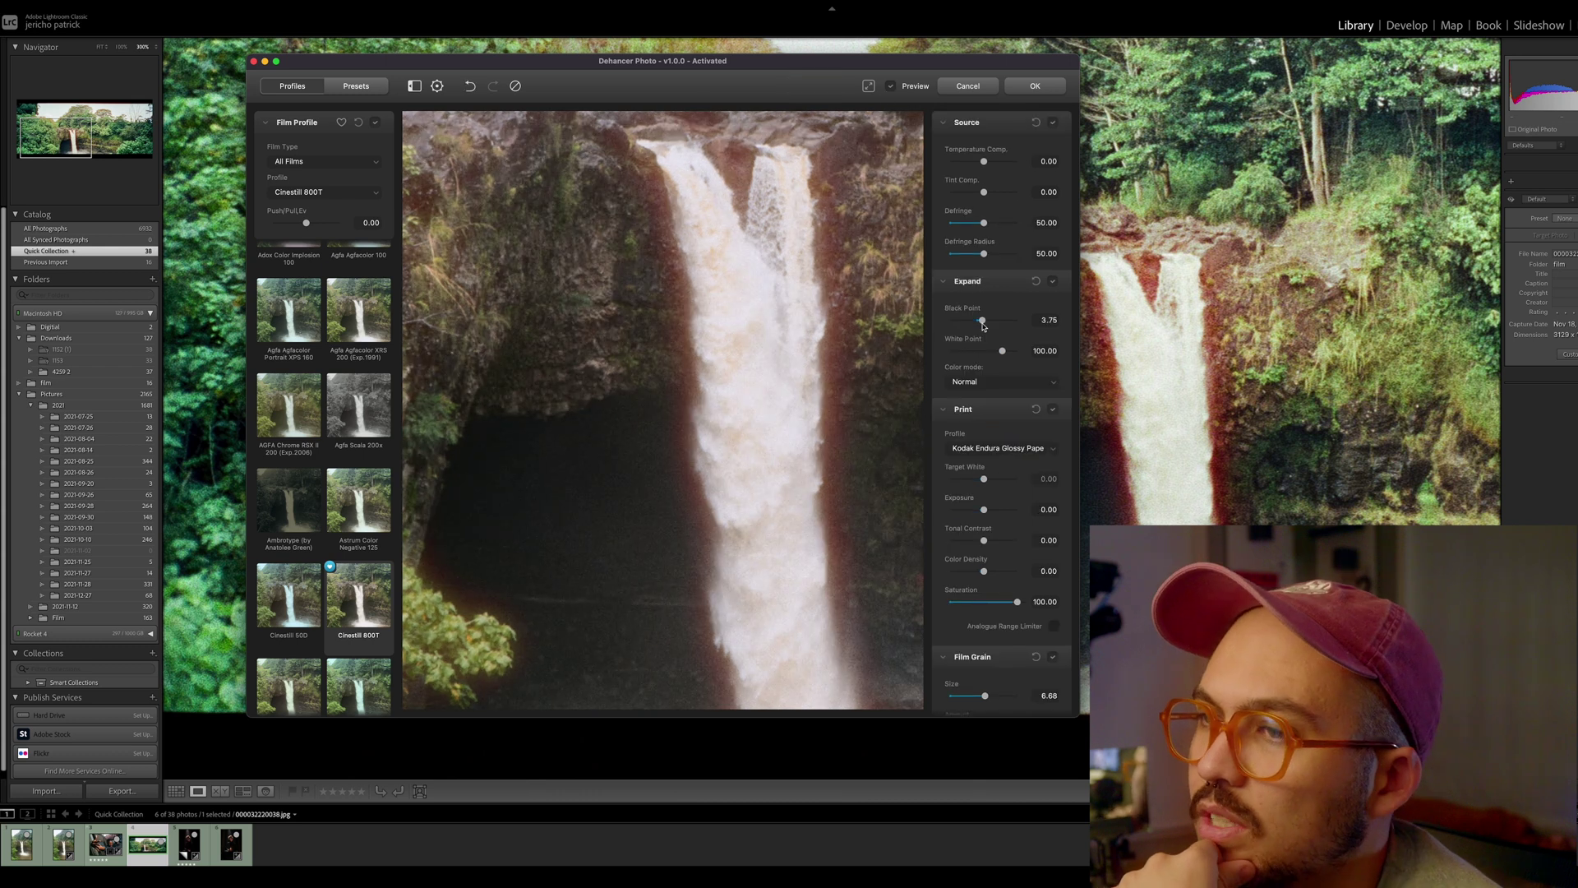
drag(978, 320, 984, 320)
key(Return)
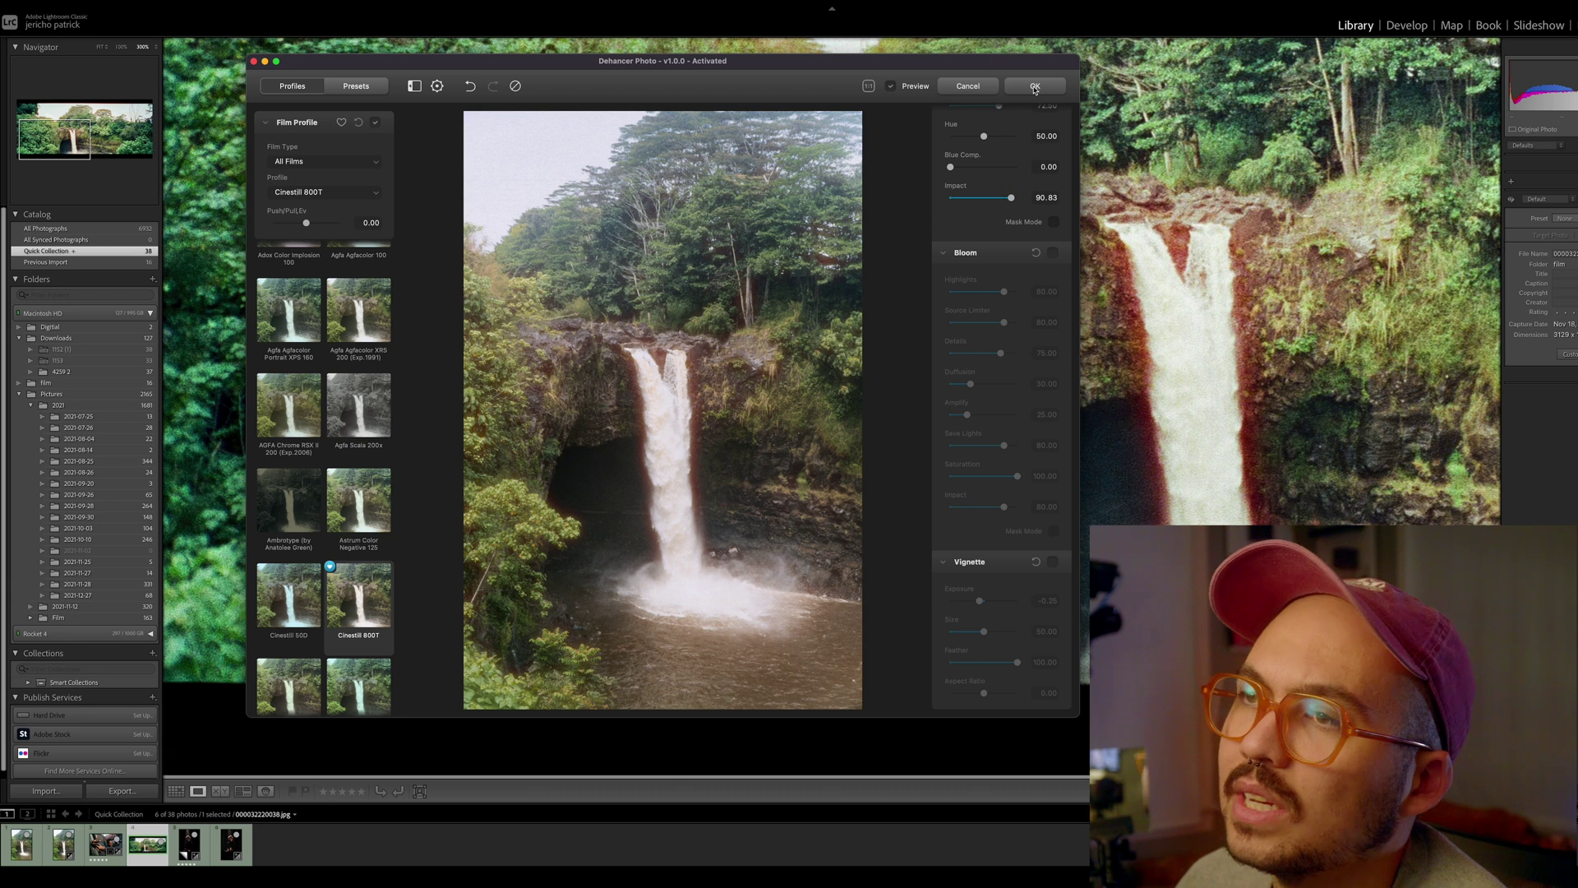
click(1035, 86)
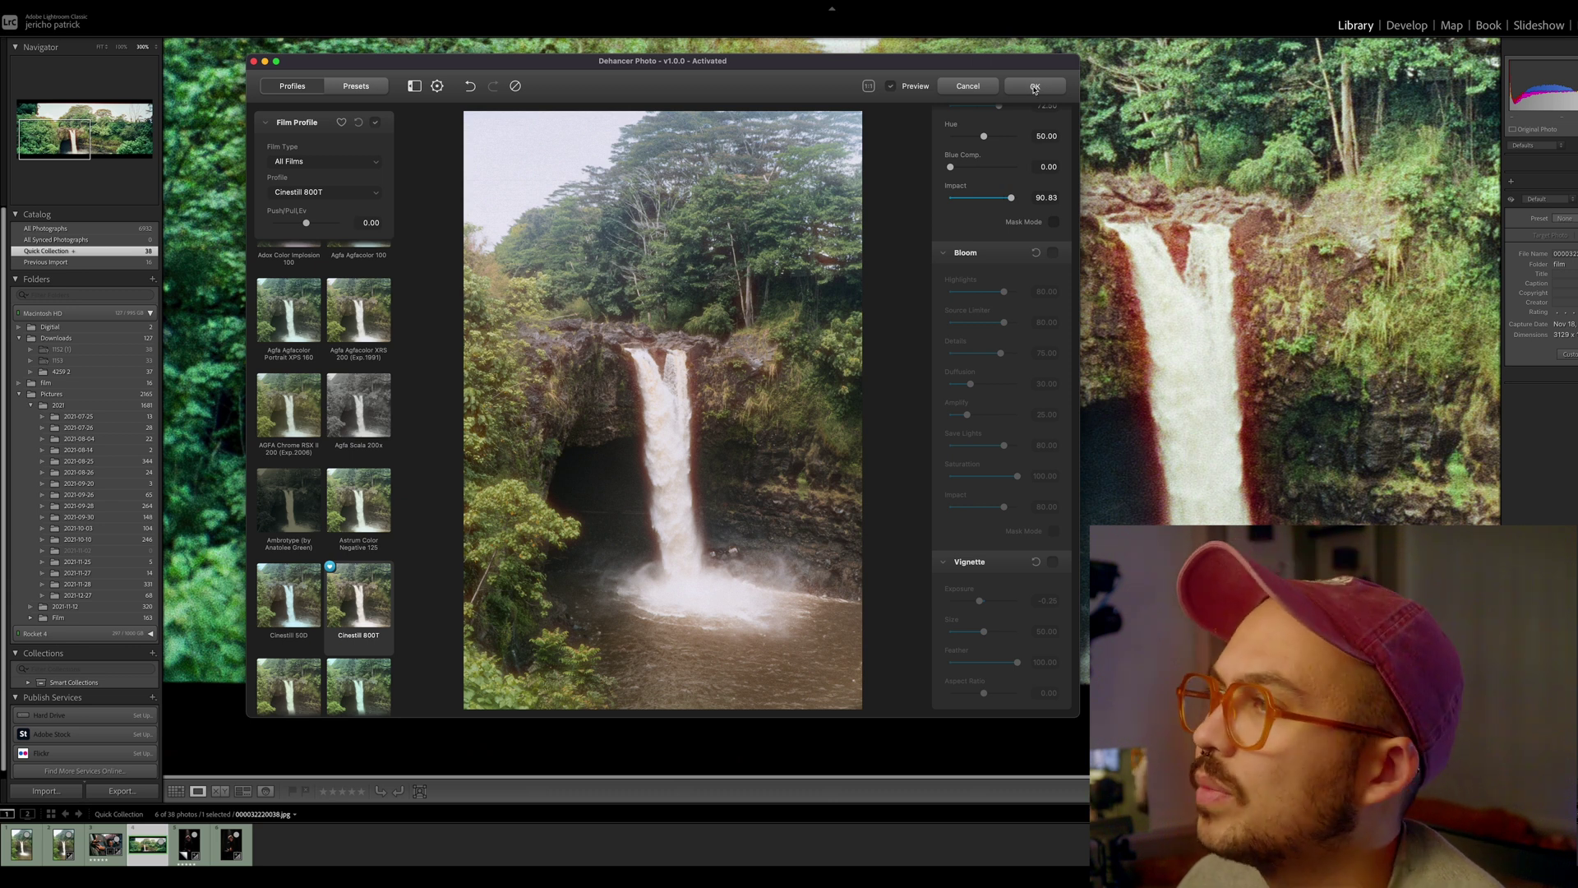
- Open the edited waterfall copy in Develop with the panorama set as reference photo
click(1325, 115)
key(g)
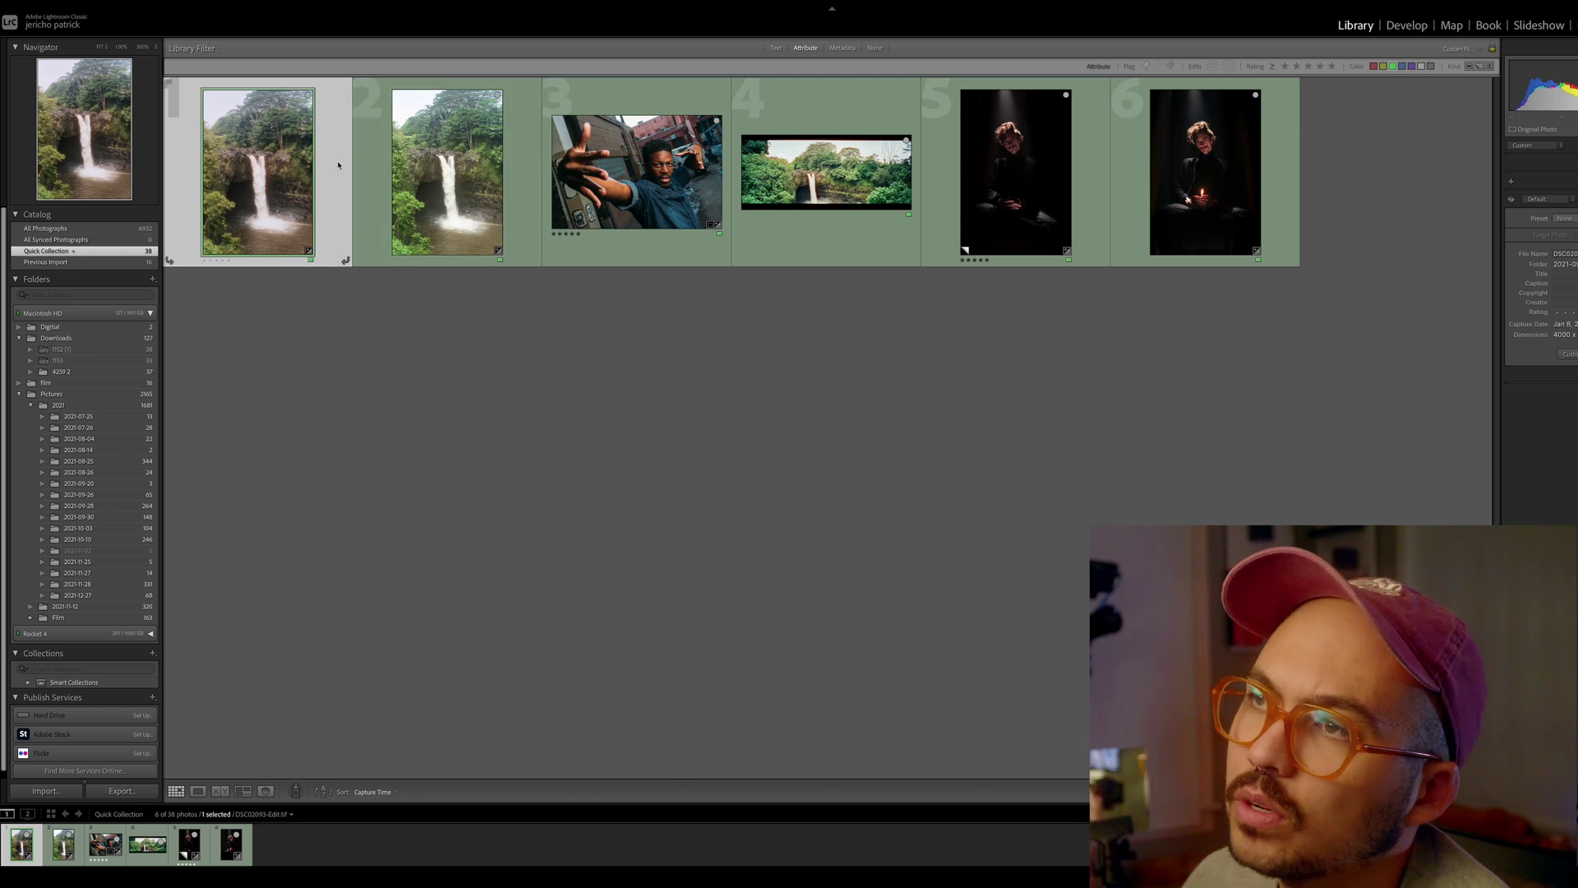
double_click(305, 160)
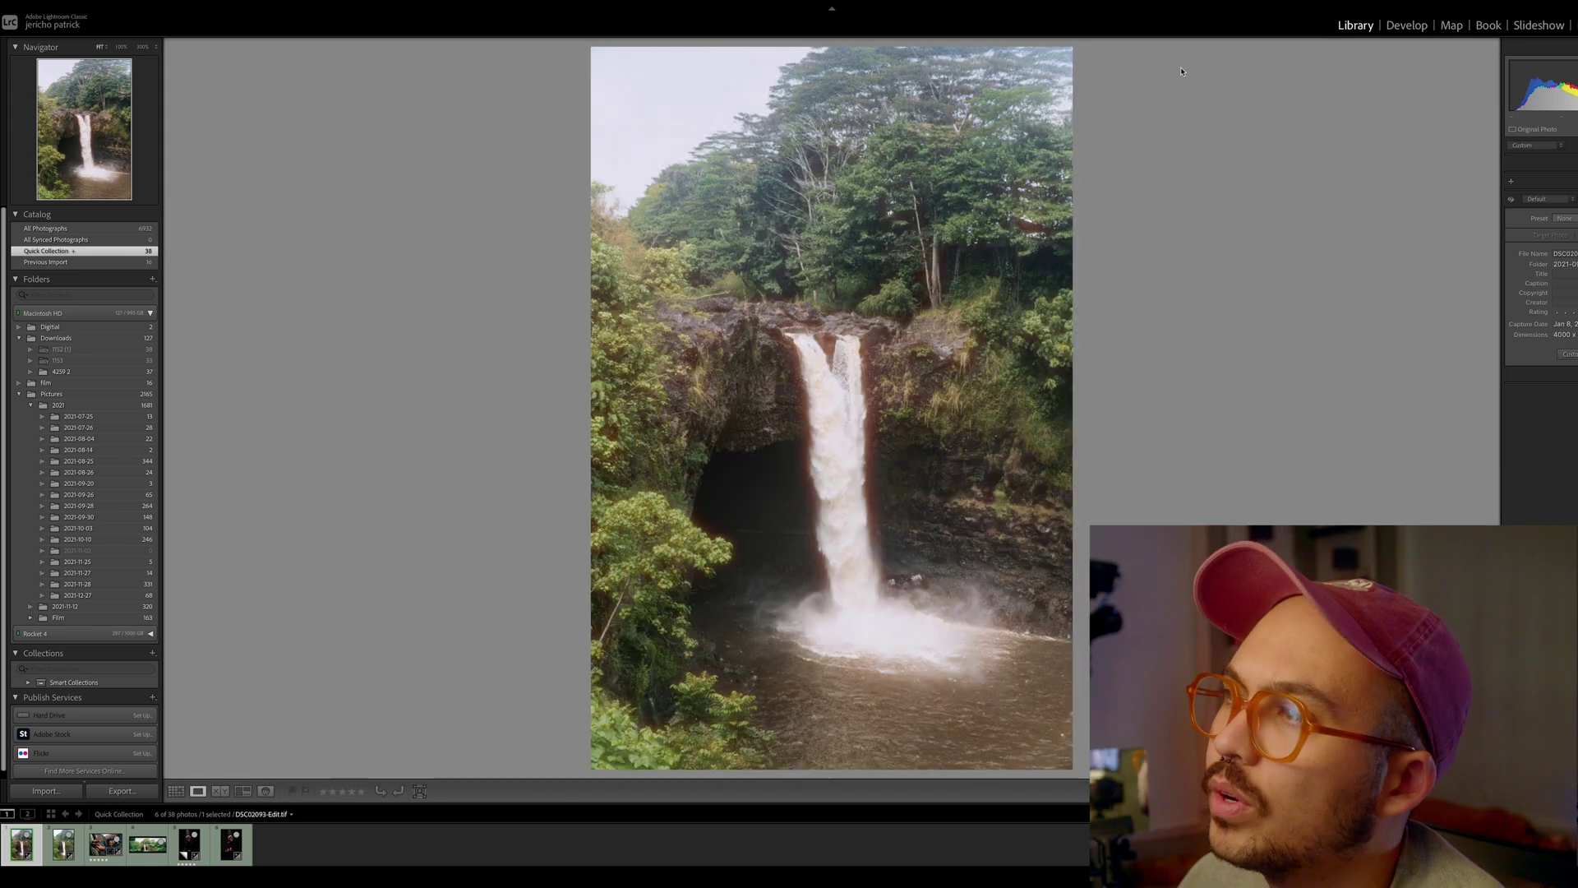
click(1407, 24)
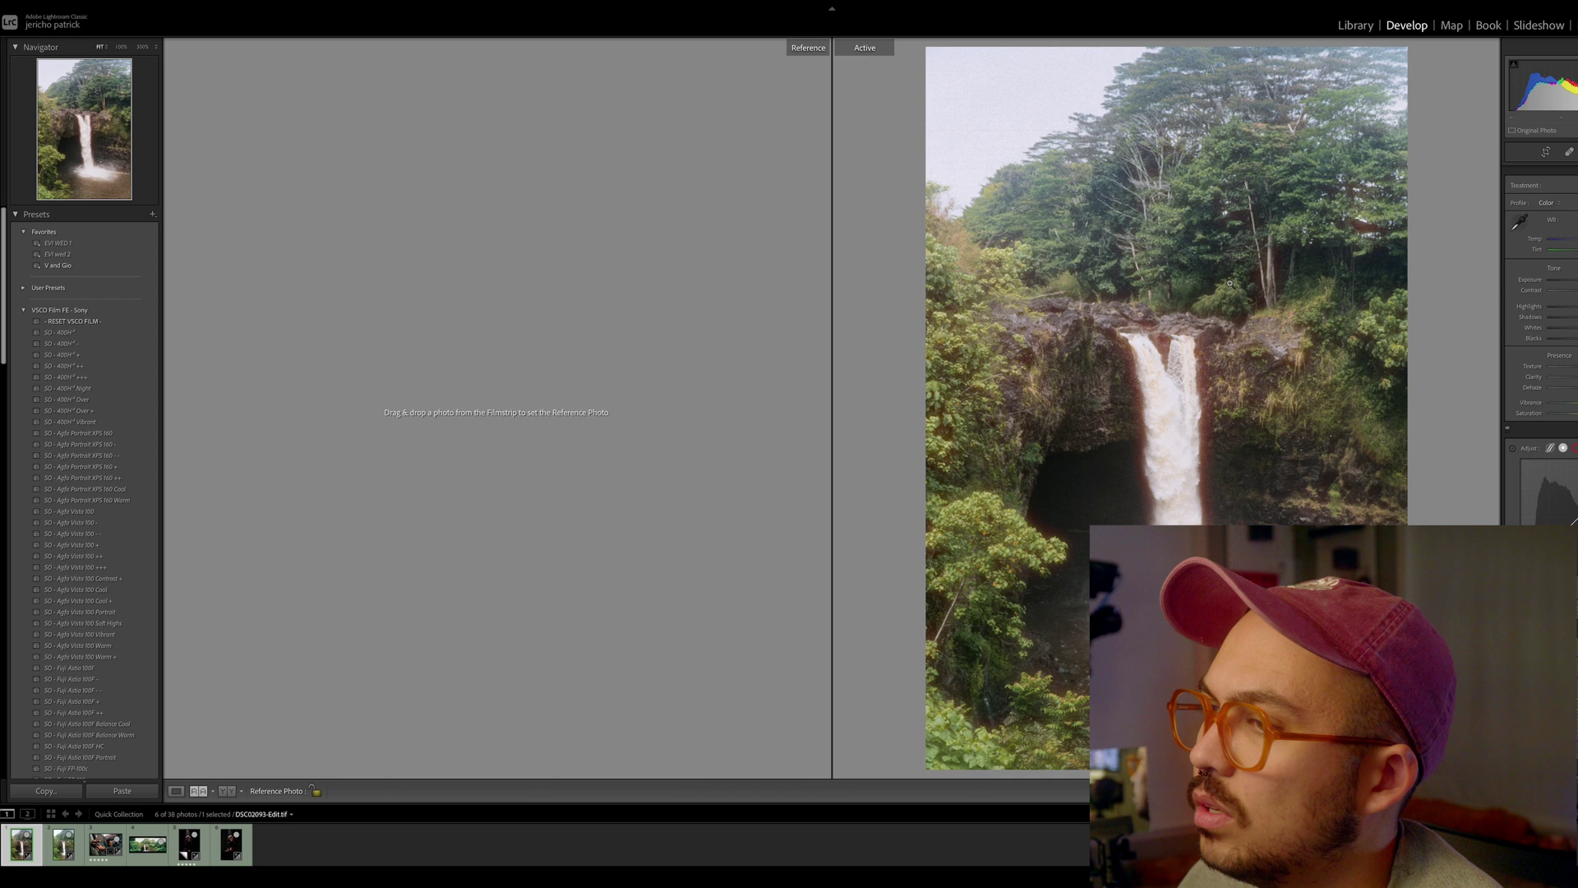
drag(147, 844, 415, 506)
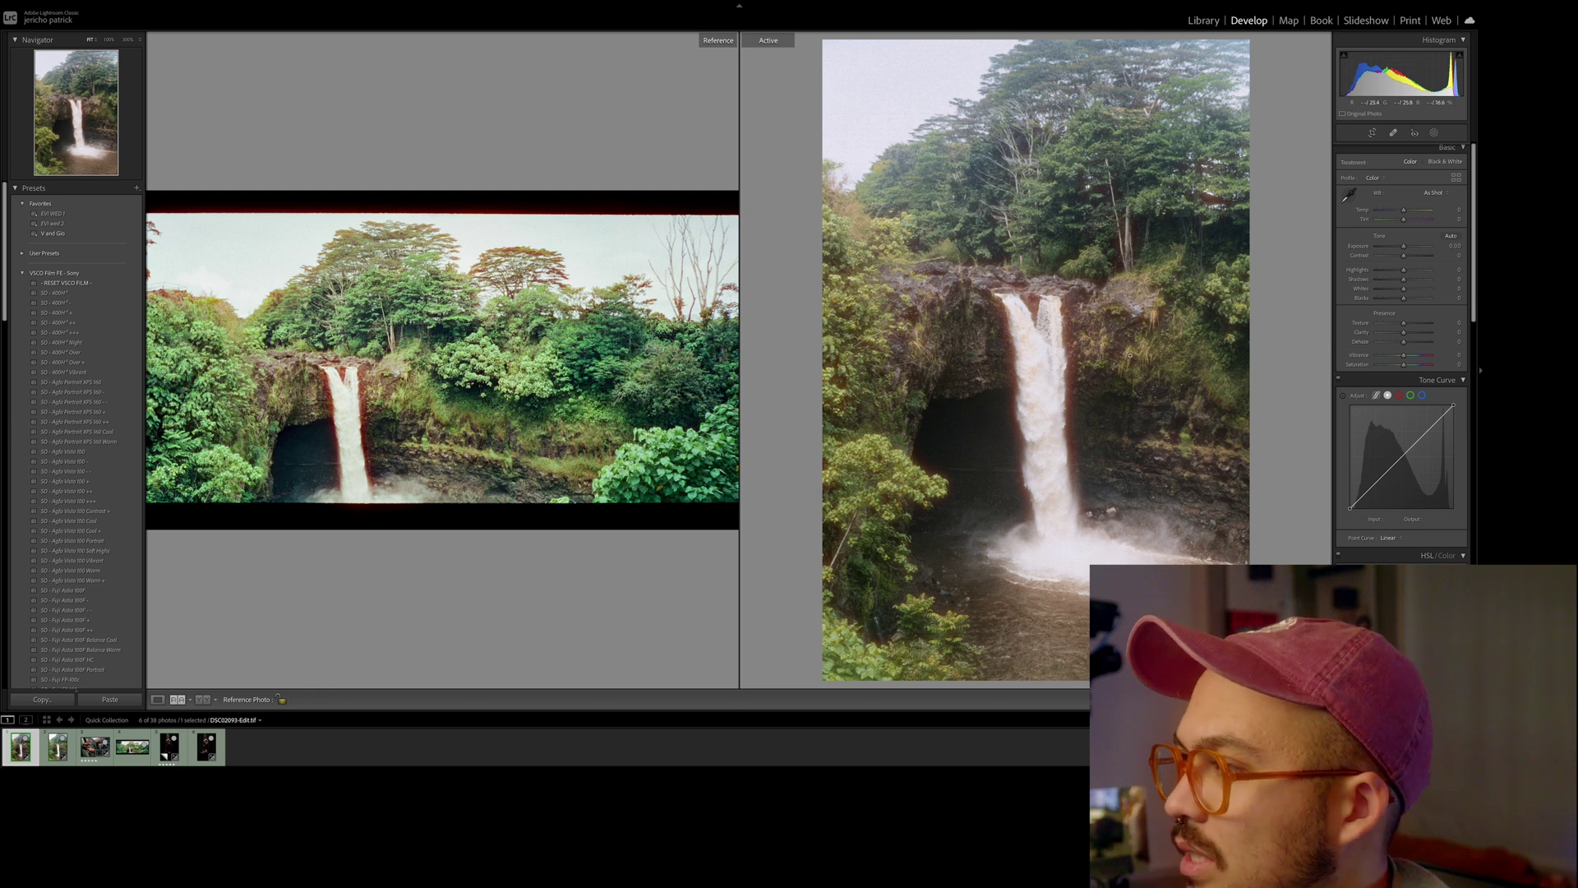
- Set Dehaze to about +19 and HSL Green hue to +44, then open the raw DSC02093.ARW
drag(1404, 341, 1416, 345)
scroll(1426, 411, down, 3)
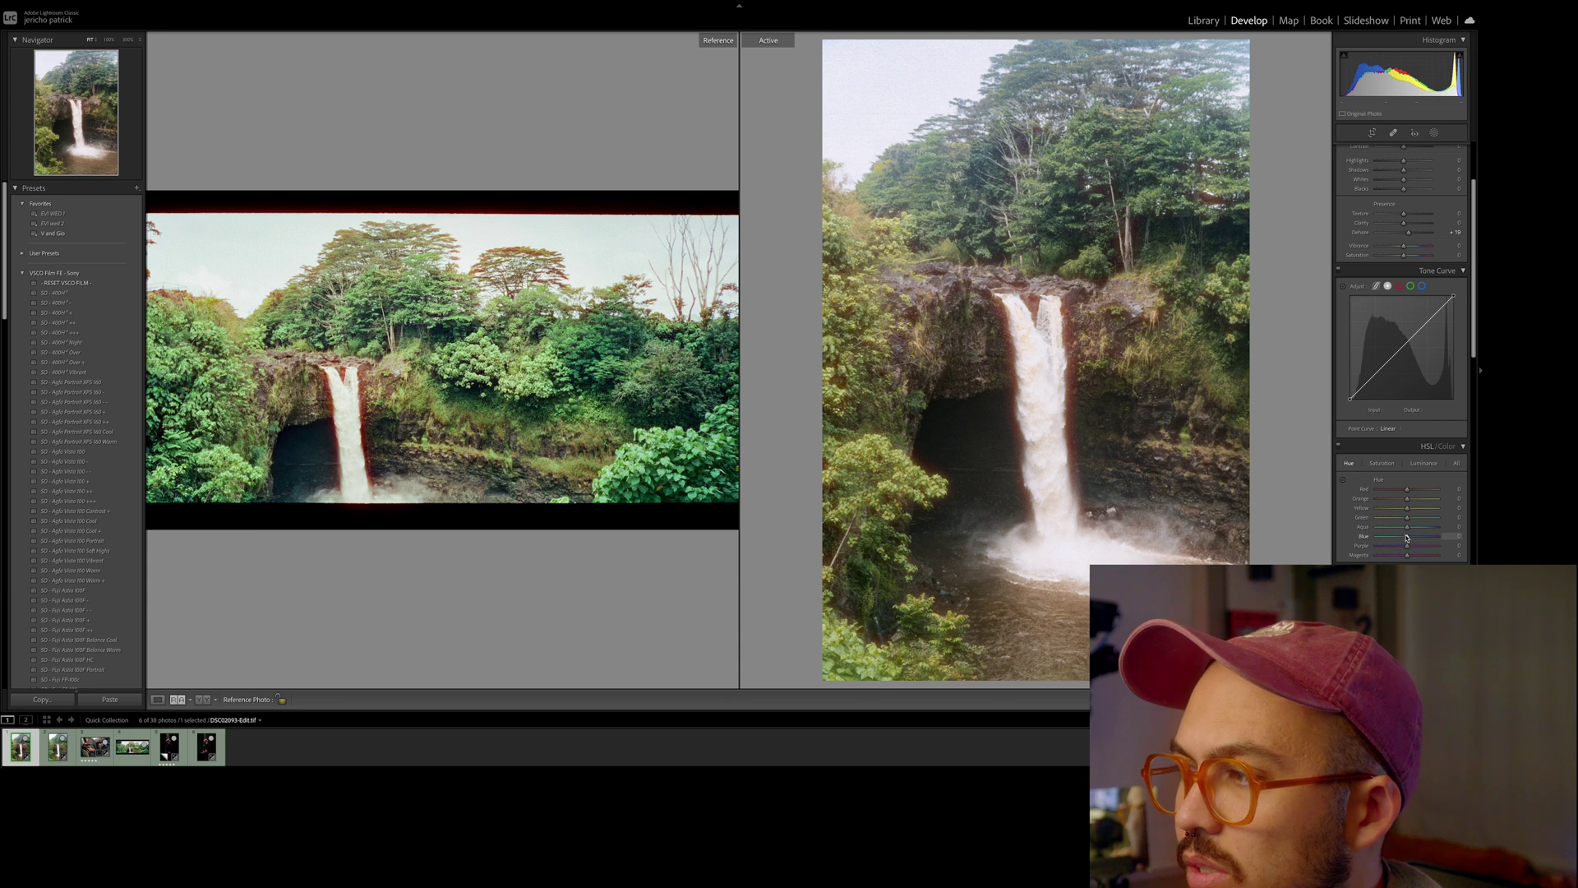
drag(1408, 518, 1425, 520)
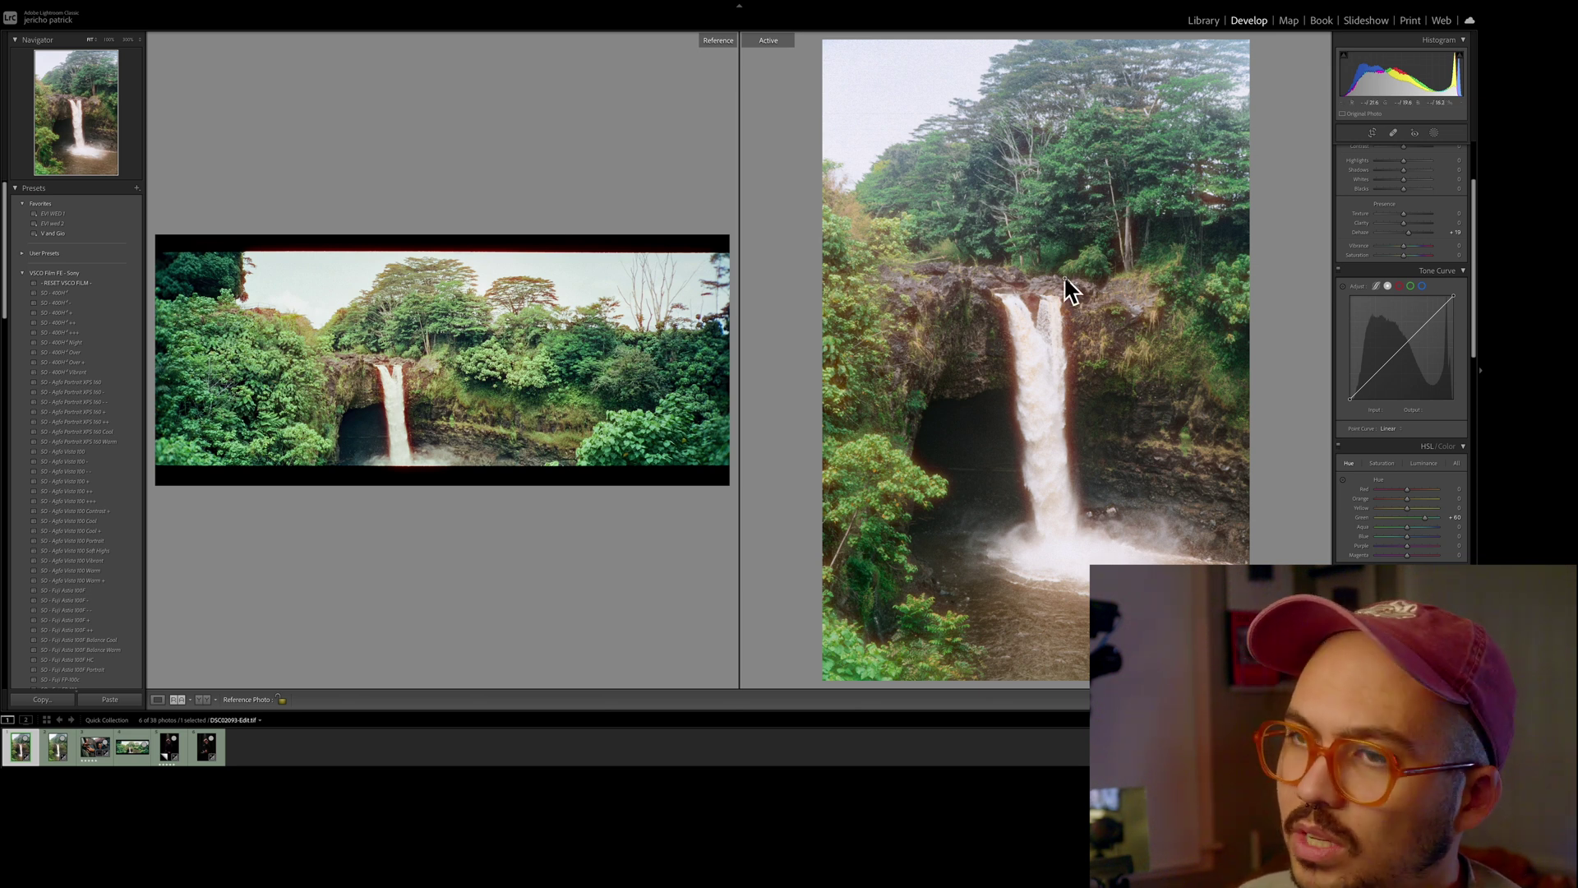
click(50, 758)
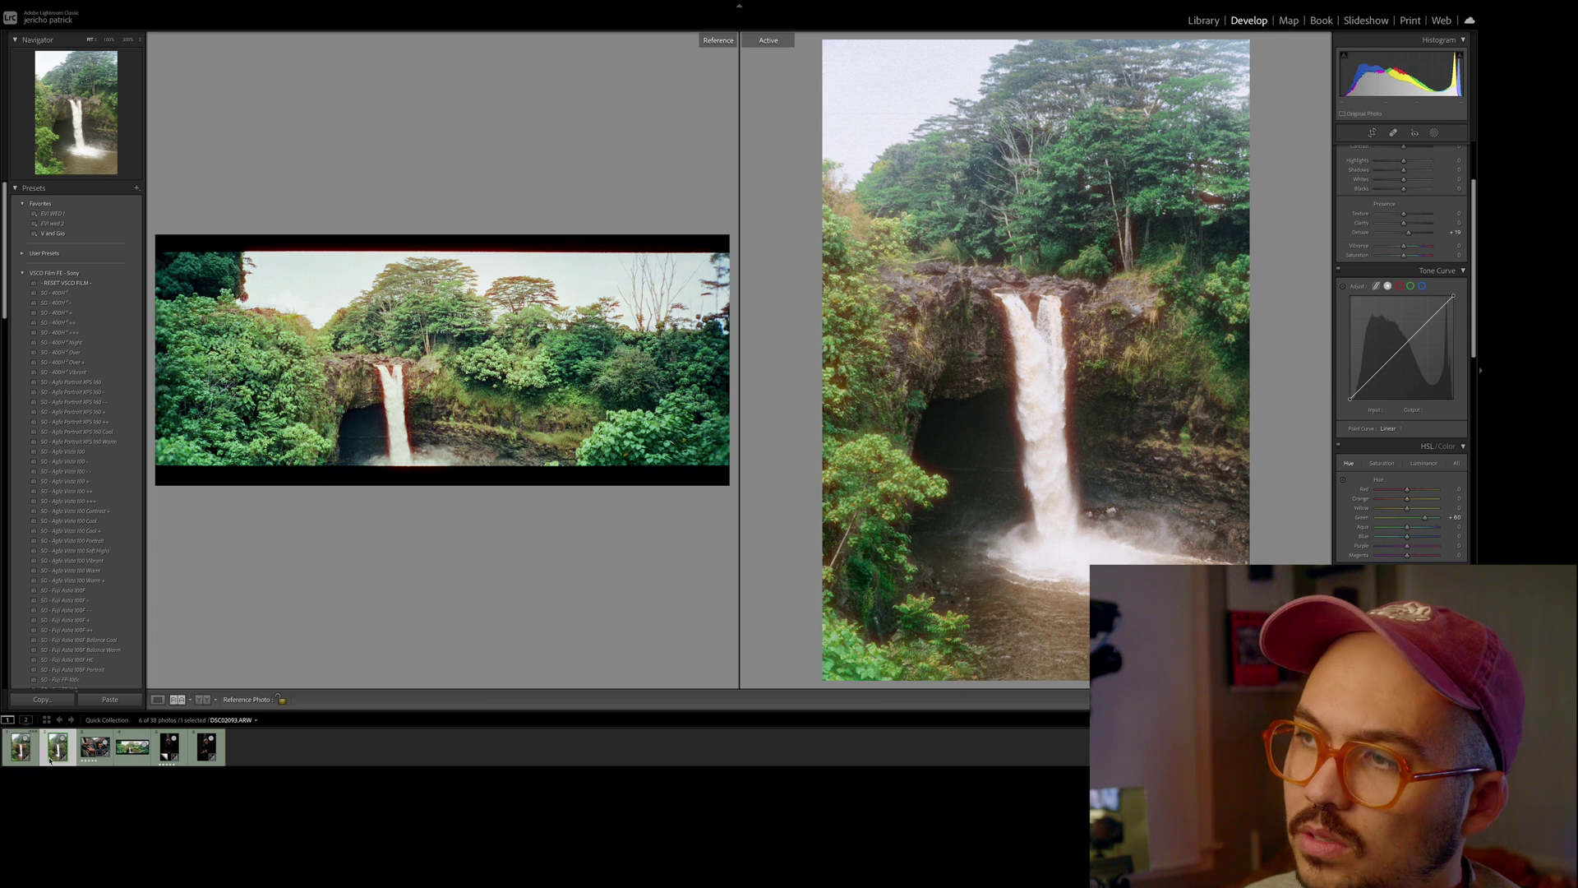
- Switch to the edited TIFF version of the waterfall photo in the filmstrip
click(23, 755)
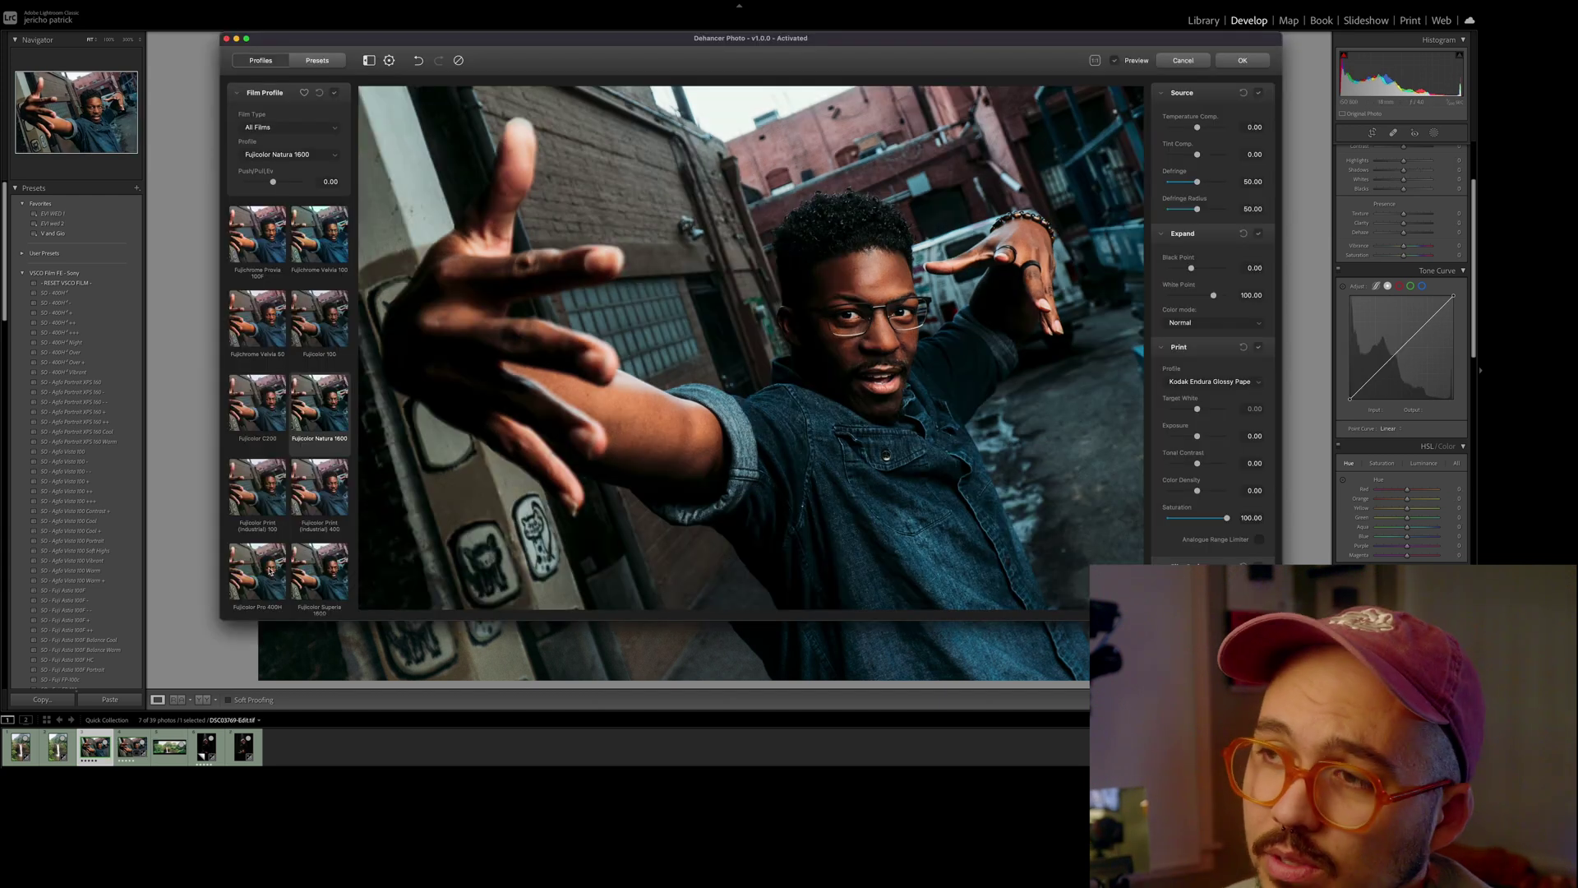
- Try the Fujicolor Pro 400H, Superia 200, Instax and Ilford HP5 Plus 400 film looks
click(279, 561)
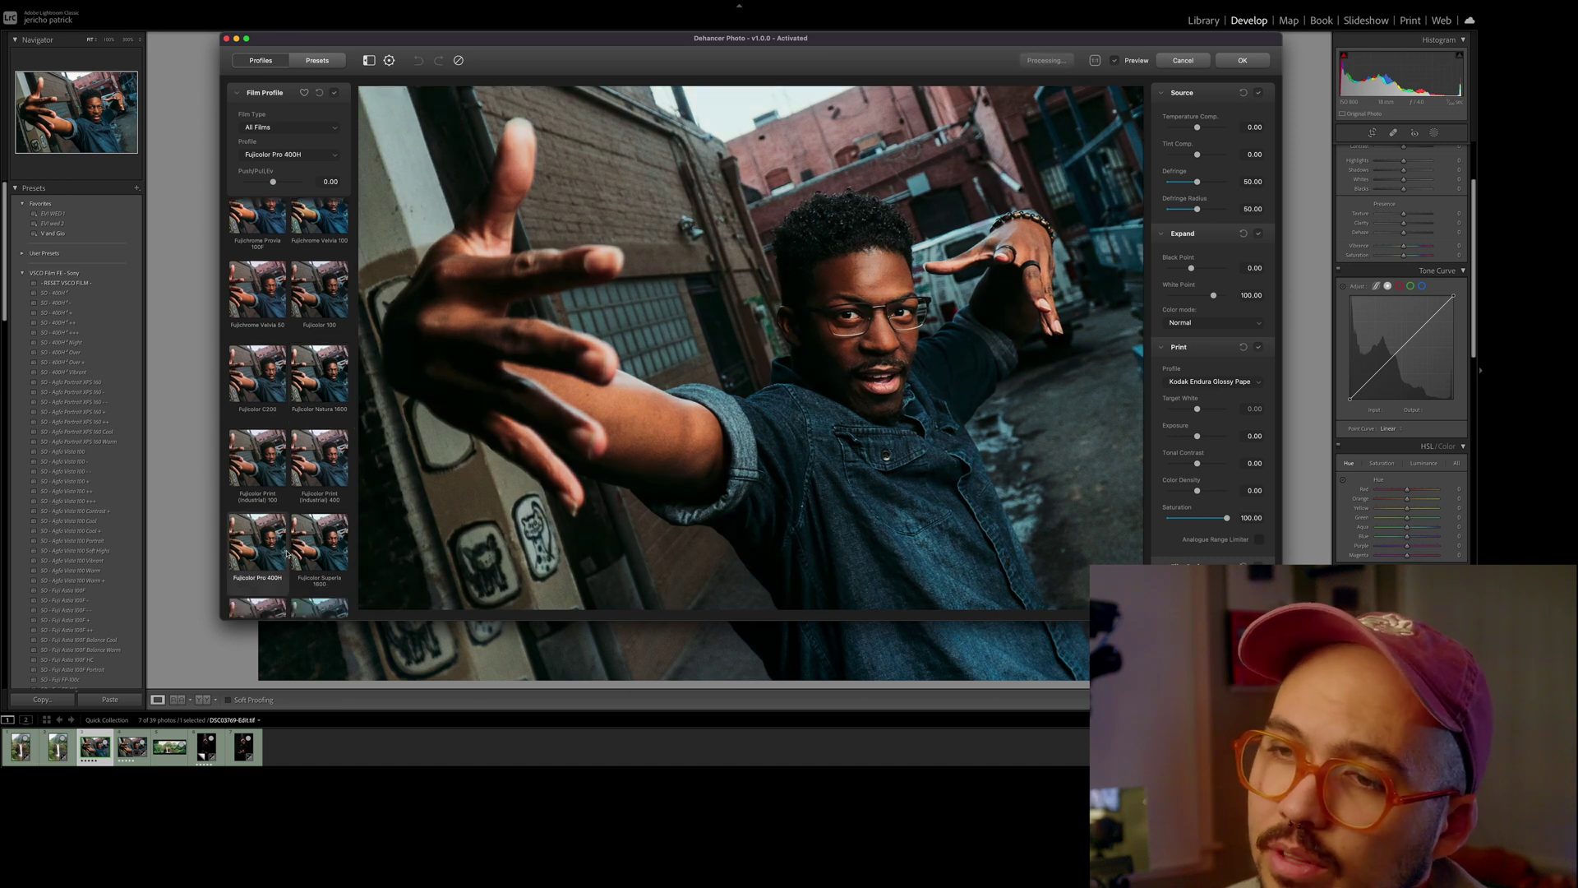
scroll(283, 543, down, 2)
click(262, 538)
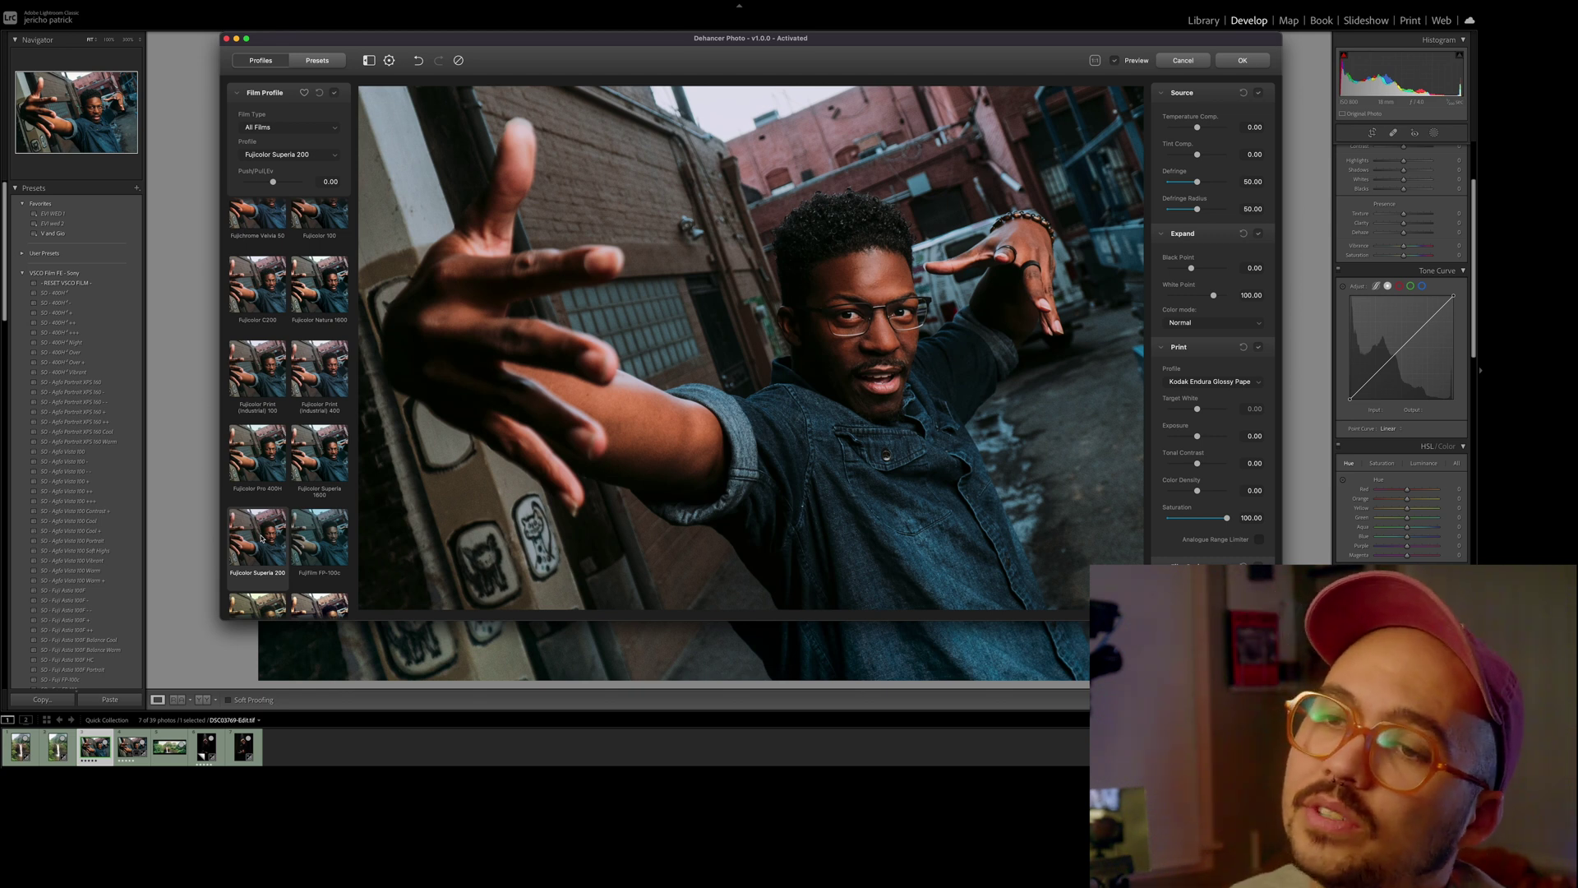
scroll(261, 538, down, 2)
click(307, 534)
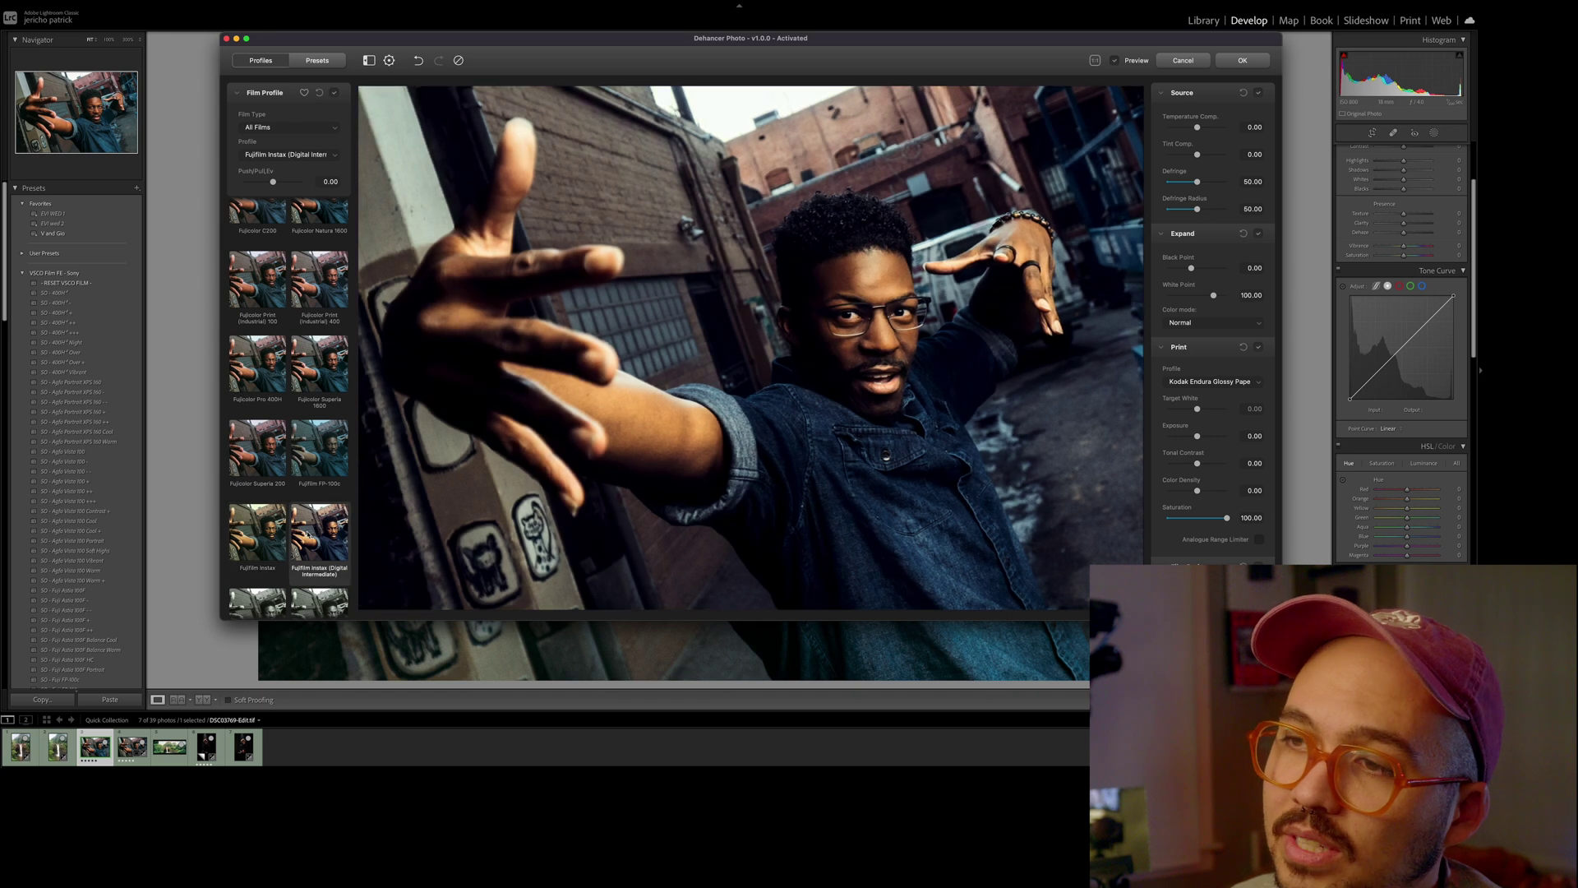
scroll(280, 547, down, 3)
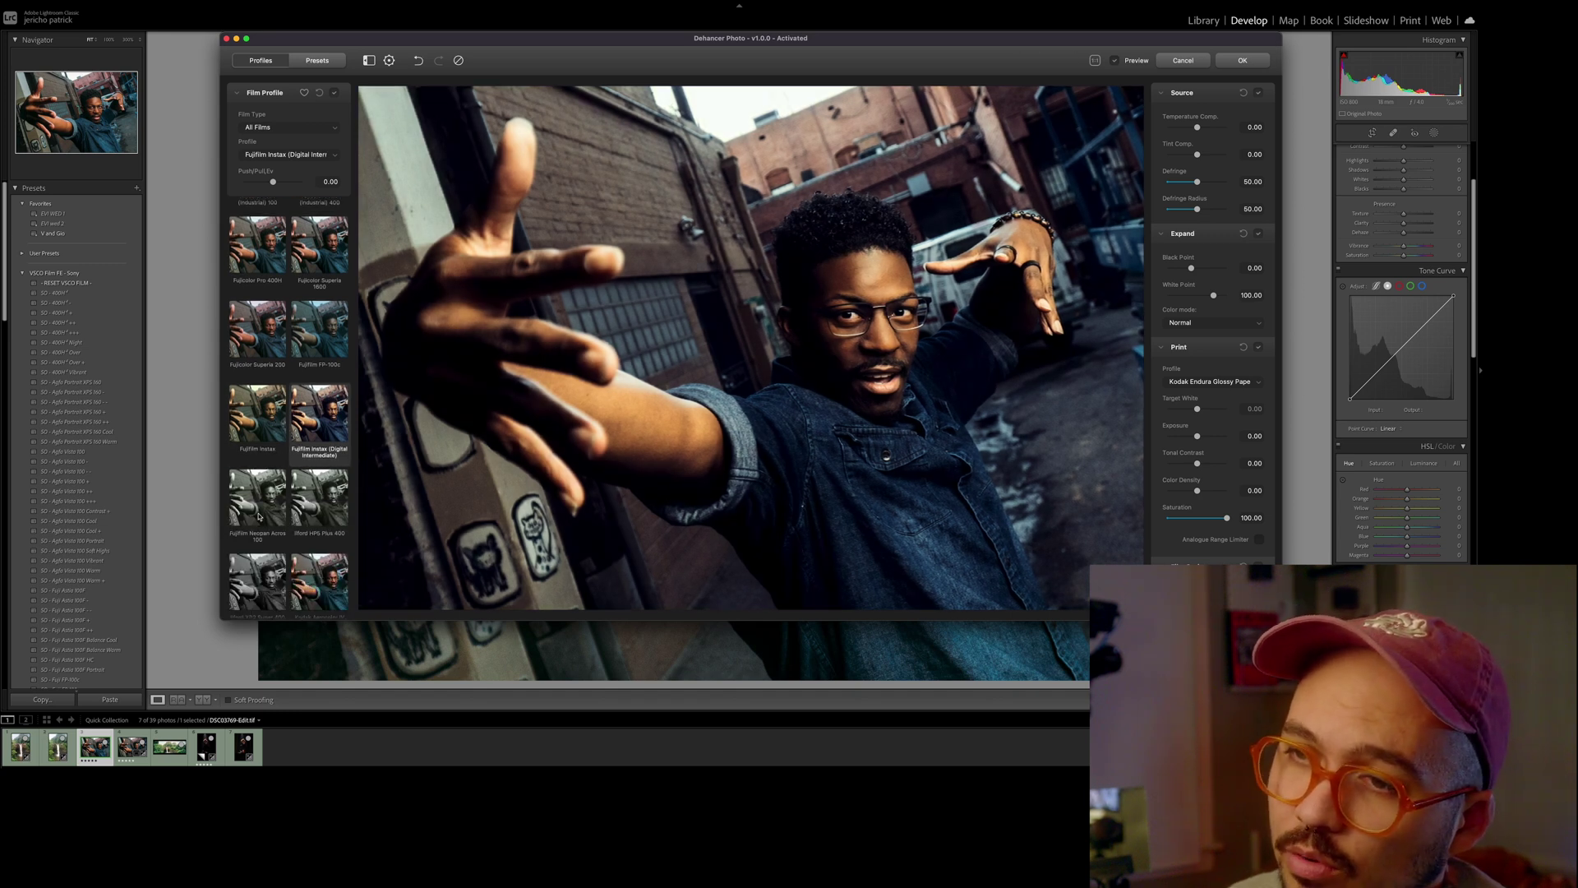
click(321, 504)
- Try Kodak Aerocolor IV 125 and Ektachrome, then apply Kodak Portra 160VC and compare with the original
click(320, 581)
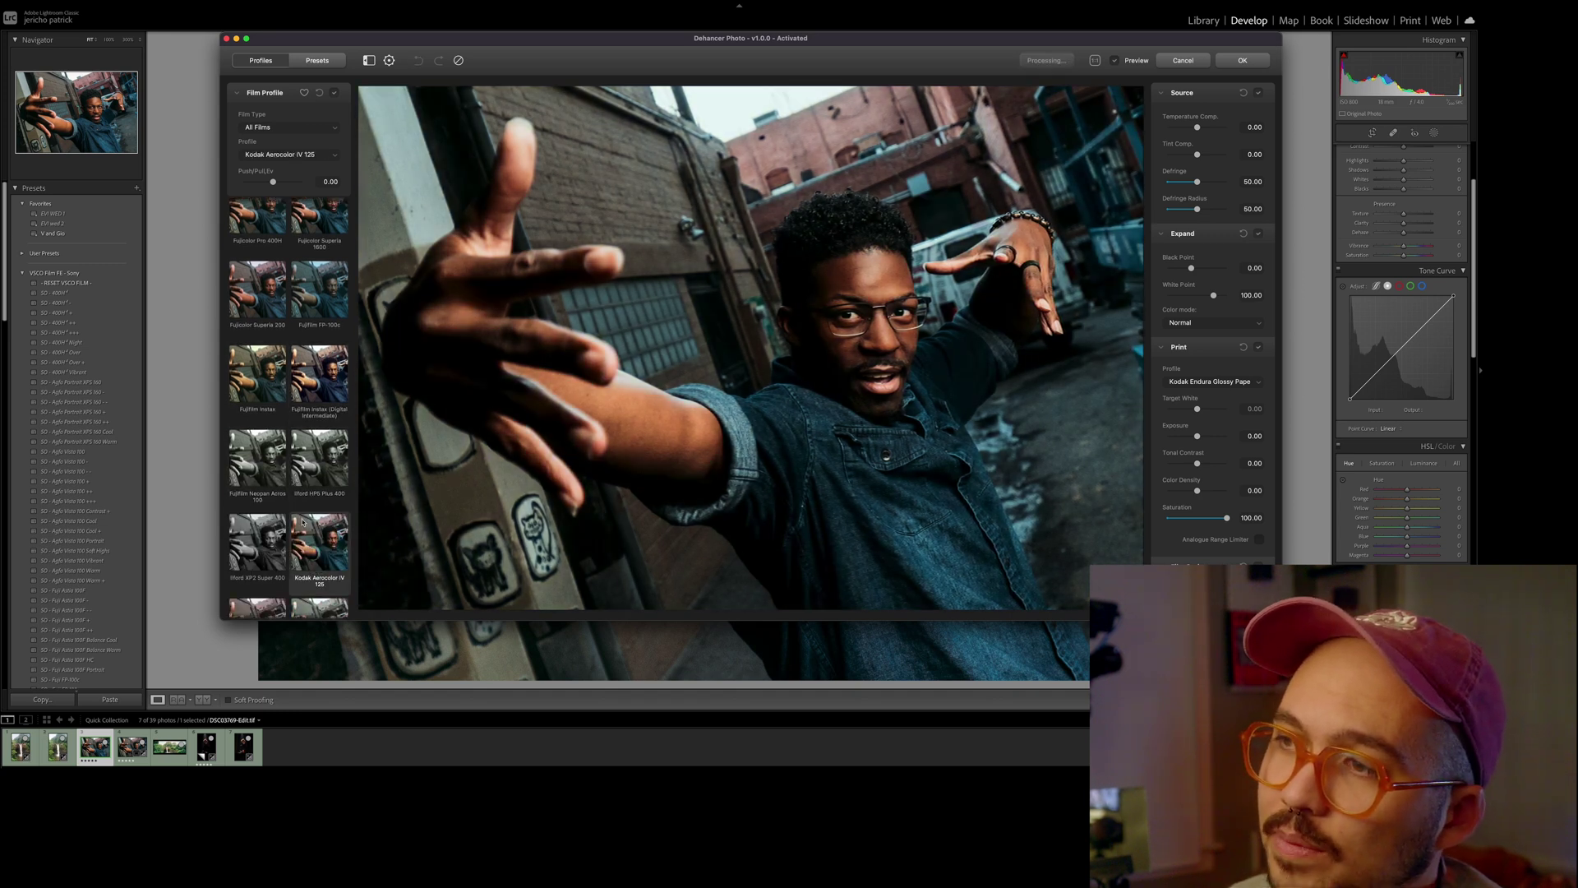
scroll(305, 543, down, 4)
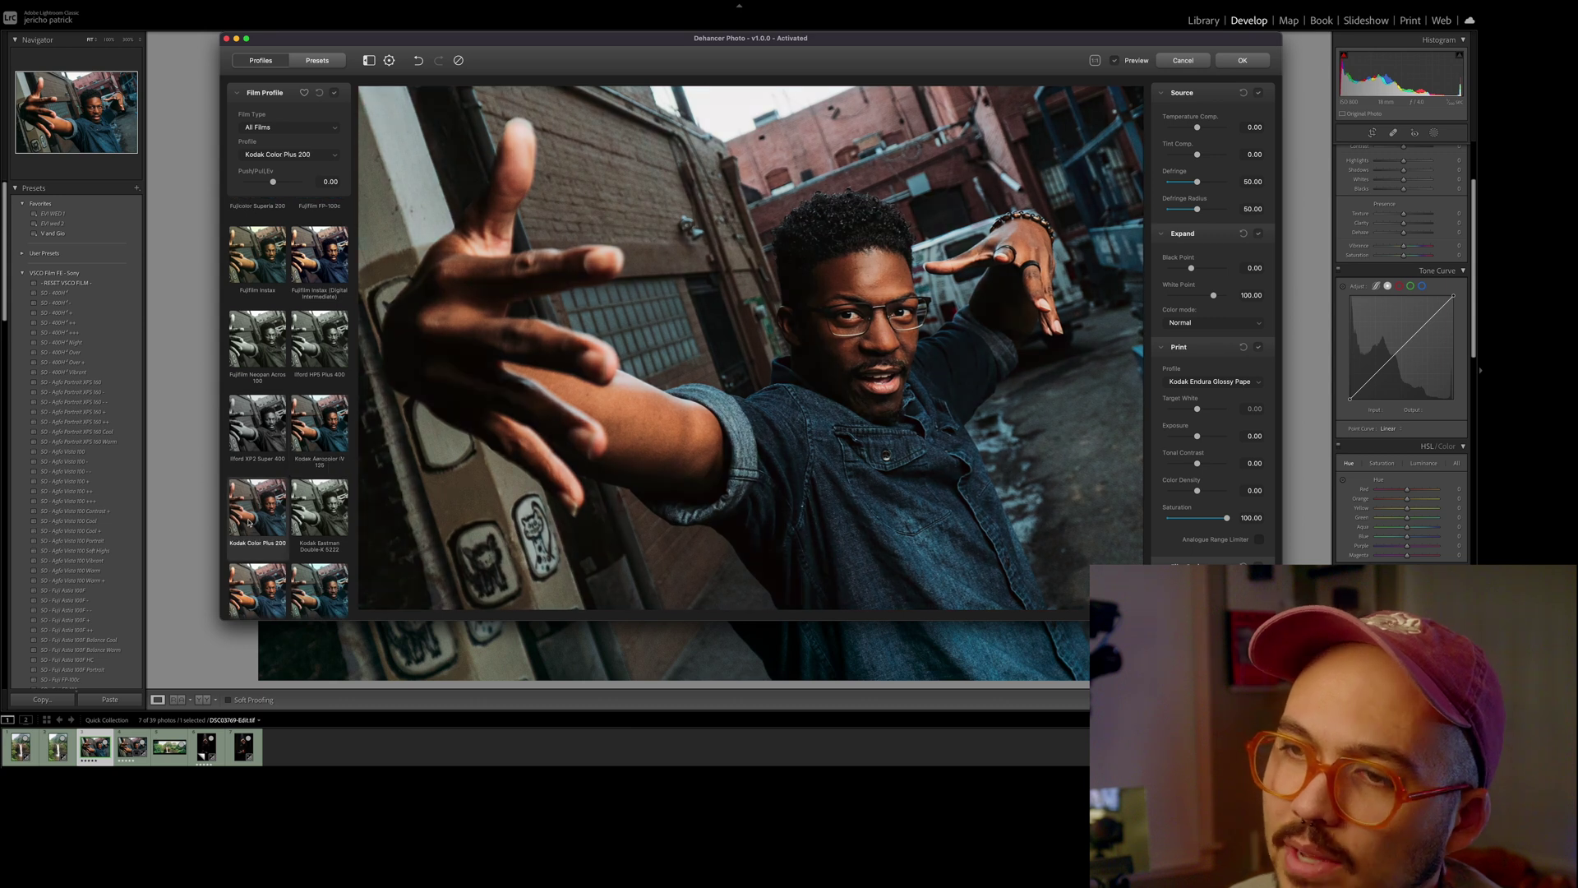
scroll(263, 542, down, 2)
click(287, 557)
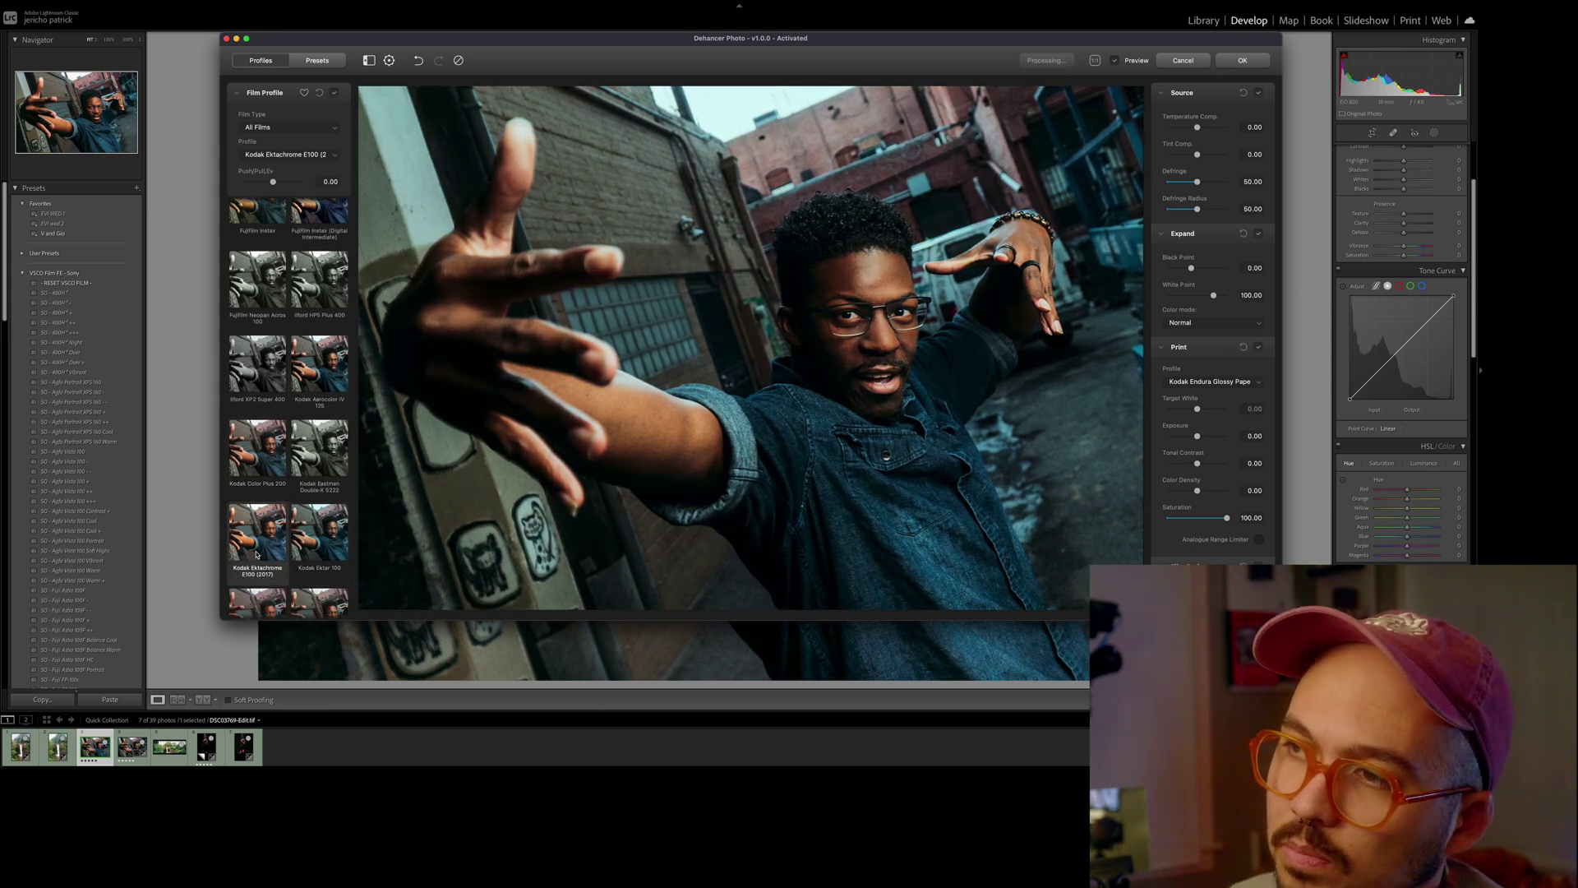
scroll(271, 535, down, 9)
click(261, 503)
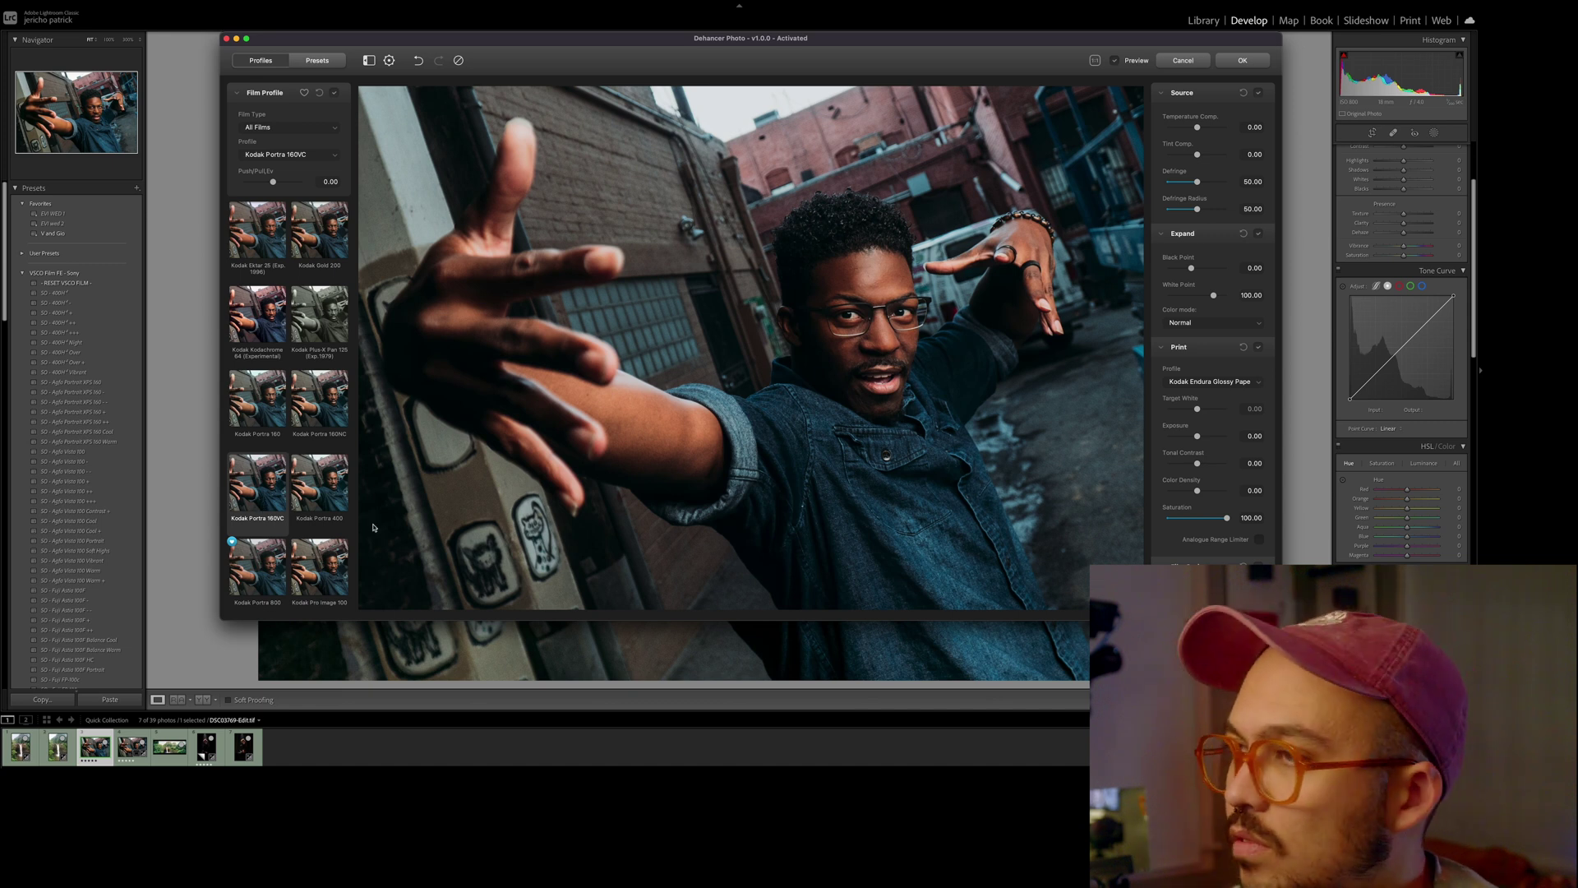
click(1114, 60)
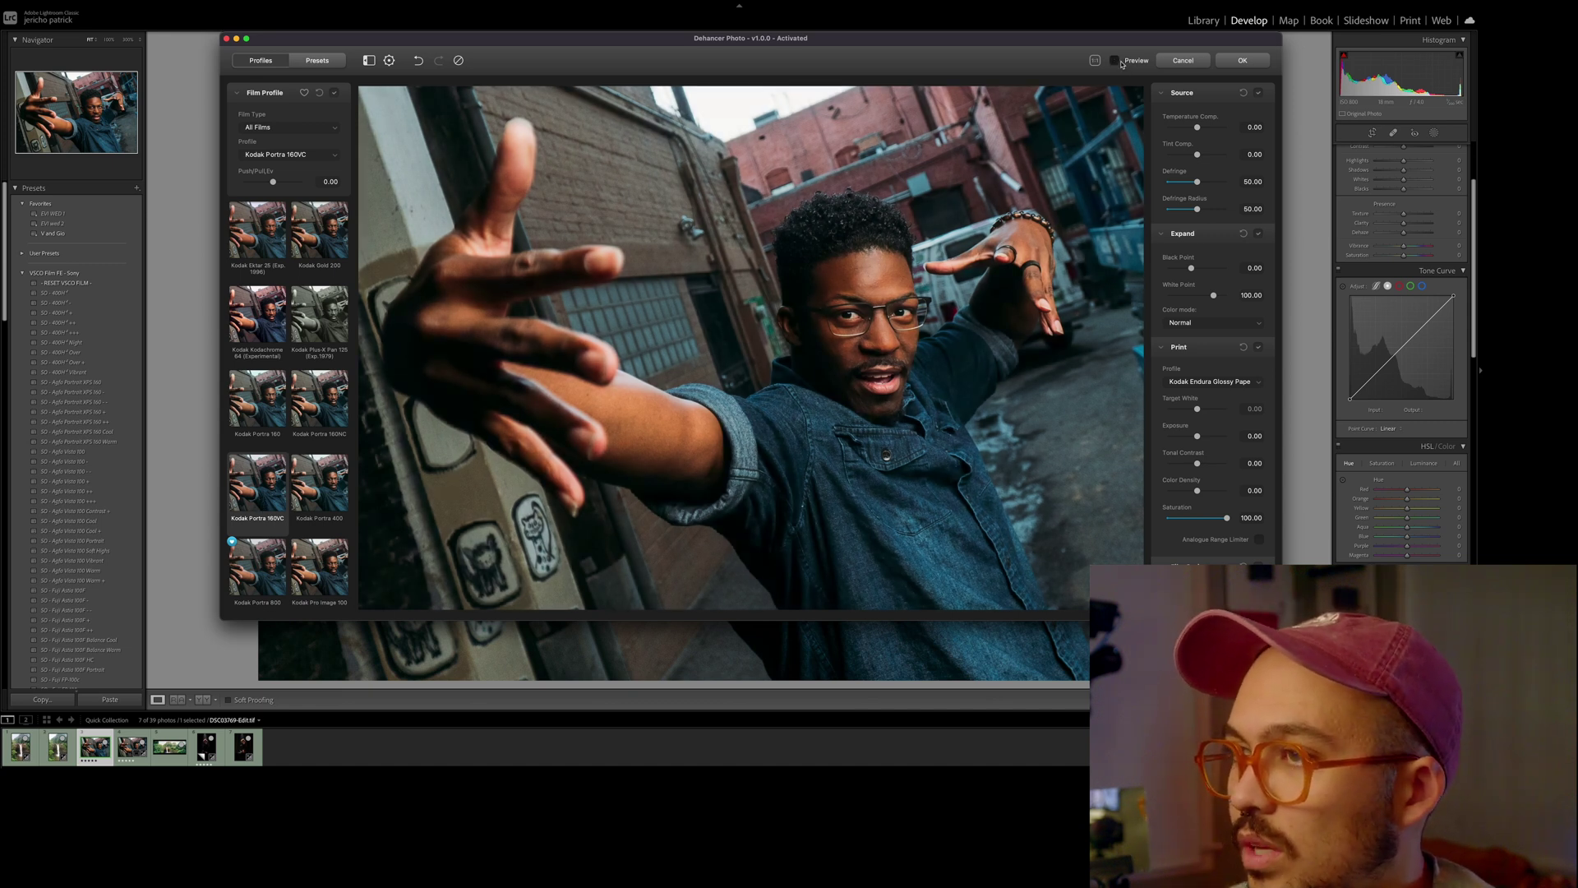
click(1115, 60)
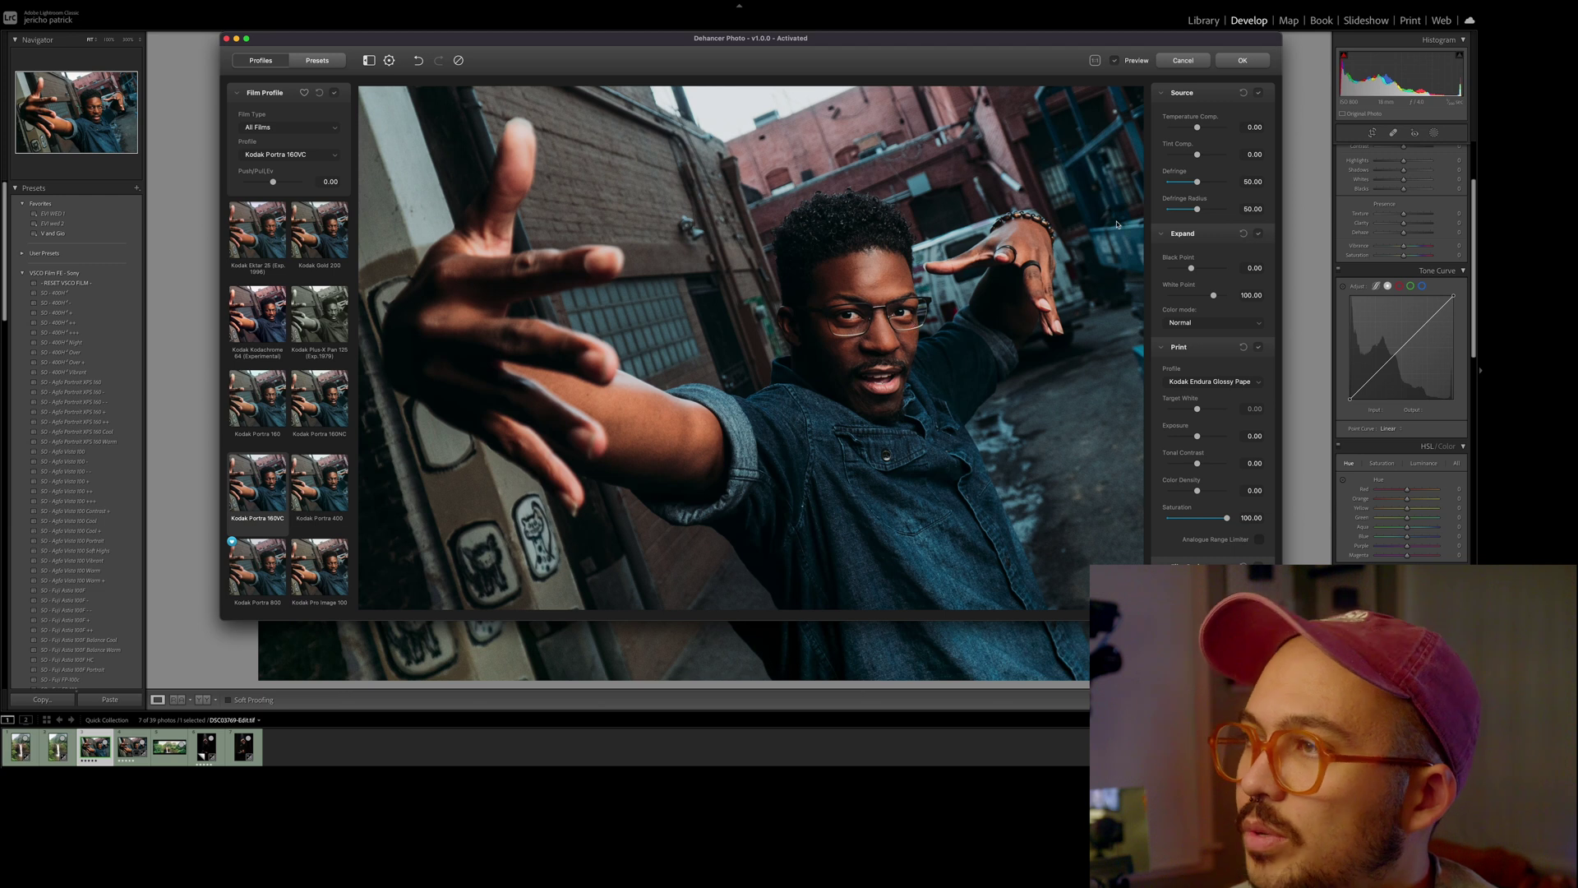
- Compare graded and original looks, then enlarge Film Grain size to 3.75
click(1115, 60)
click(1120, 60)
click(1120, 60)
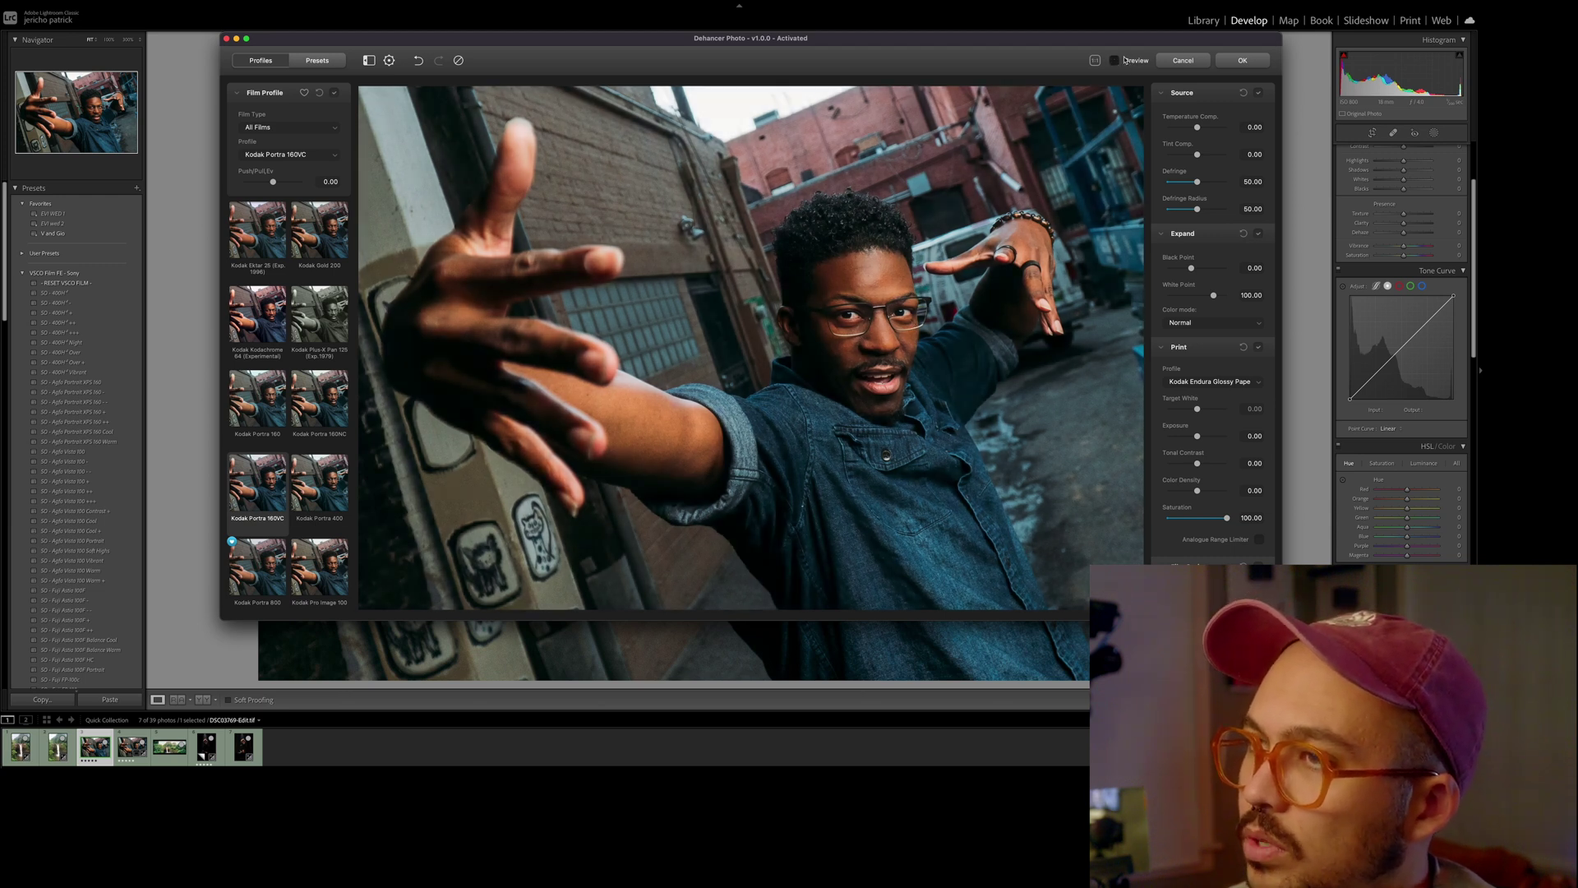
click(1119, 60)
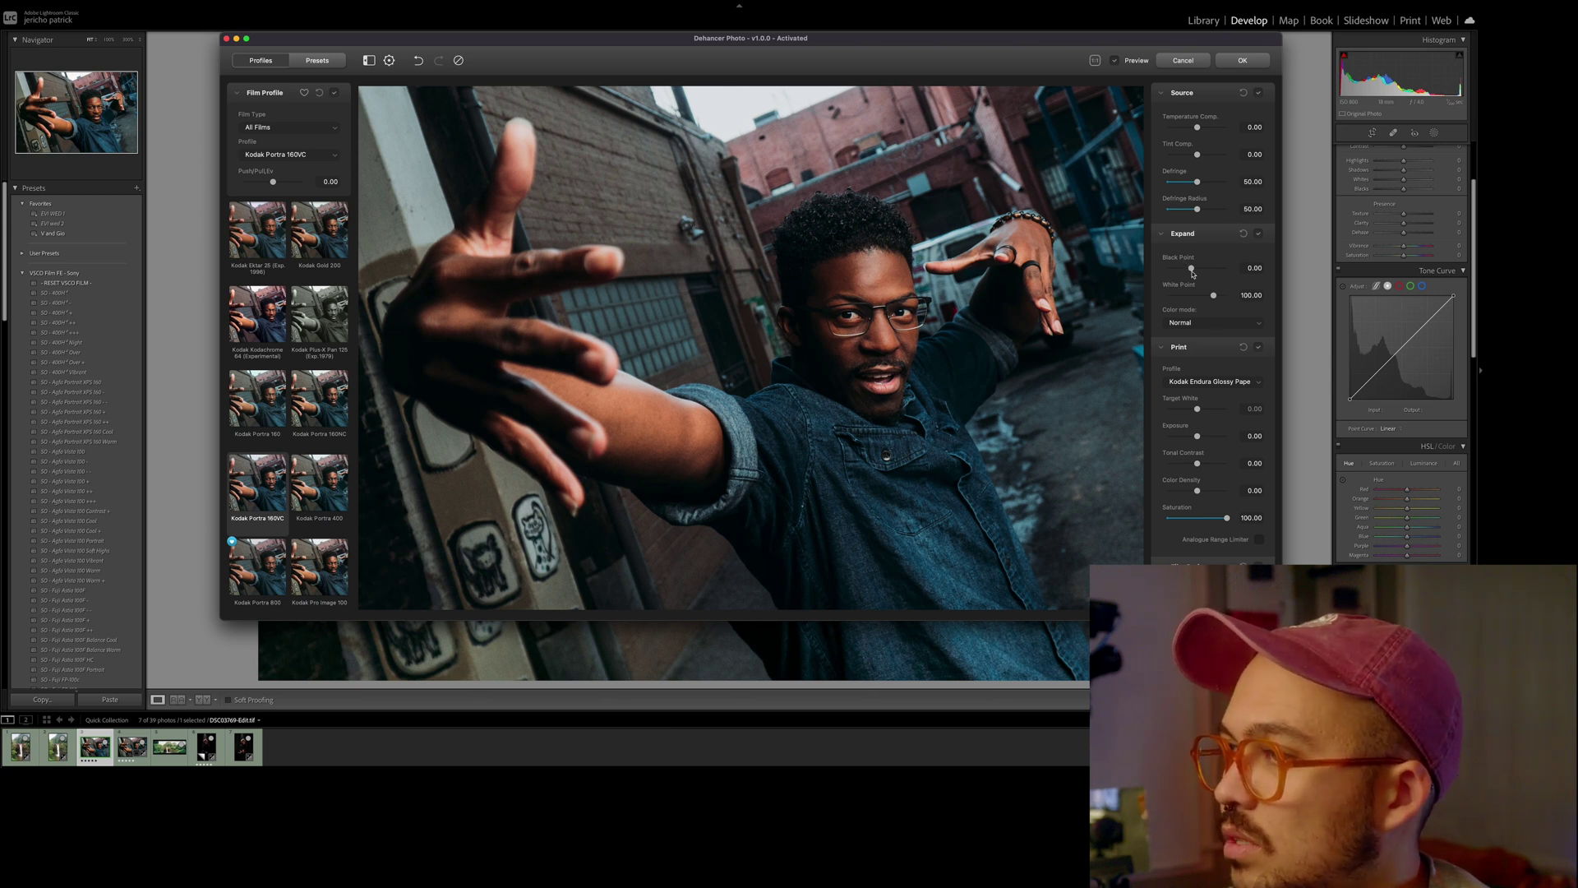
scroll(1193, 274, down, 5)
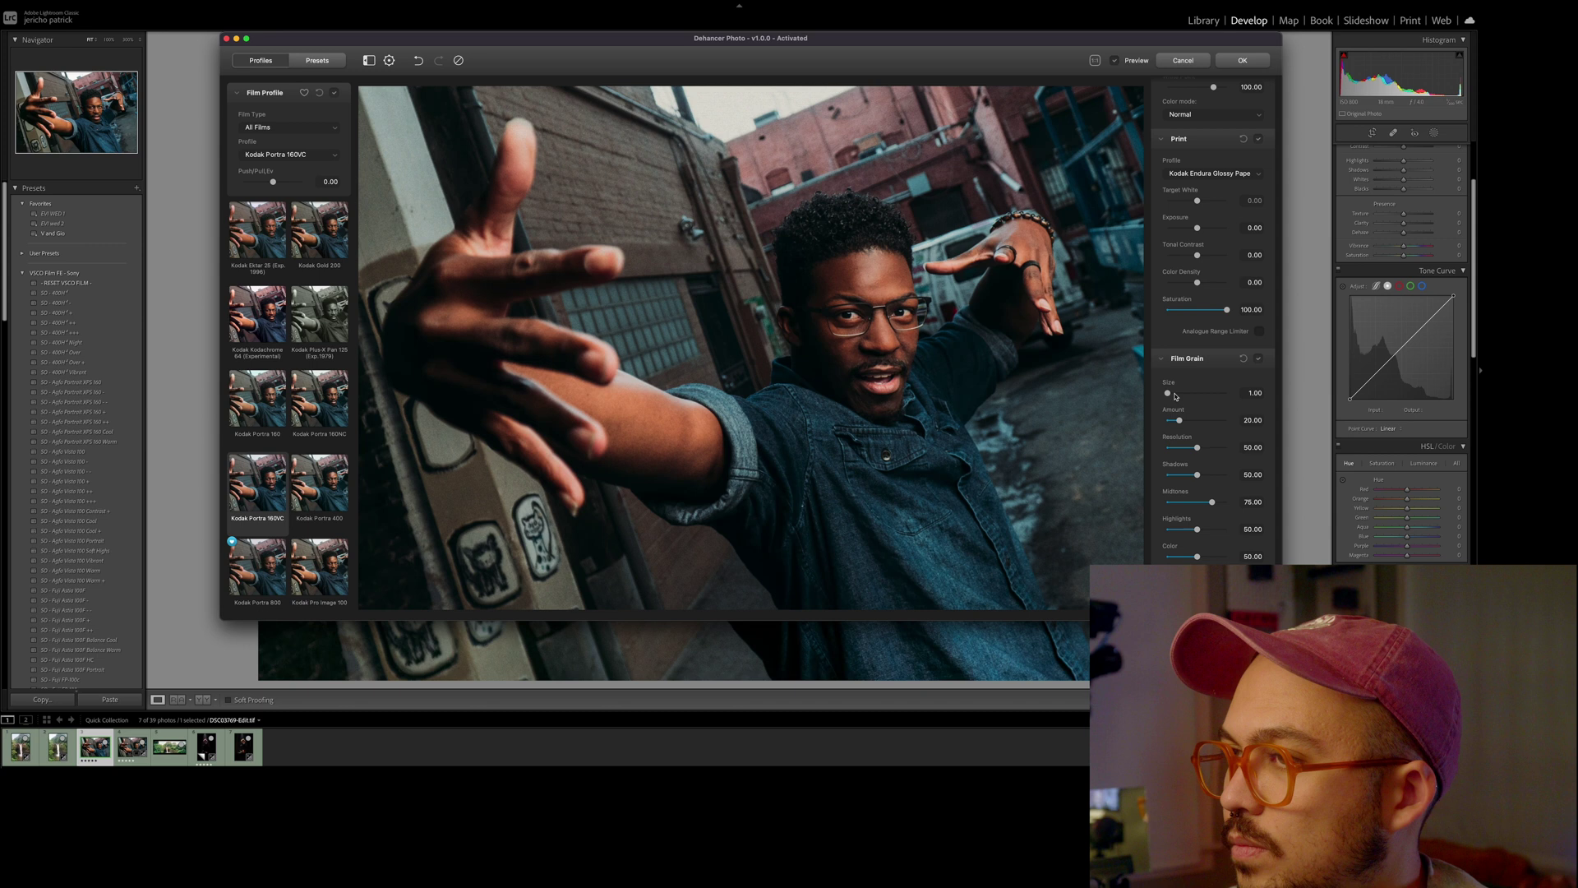
drag(1175, 394, 1182, 393)
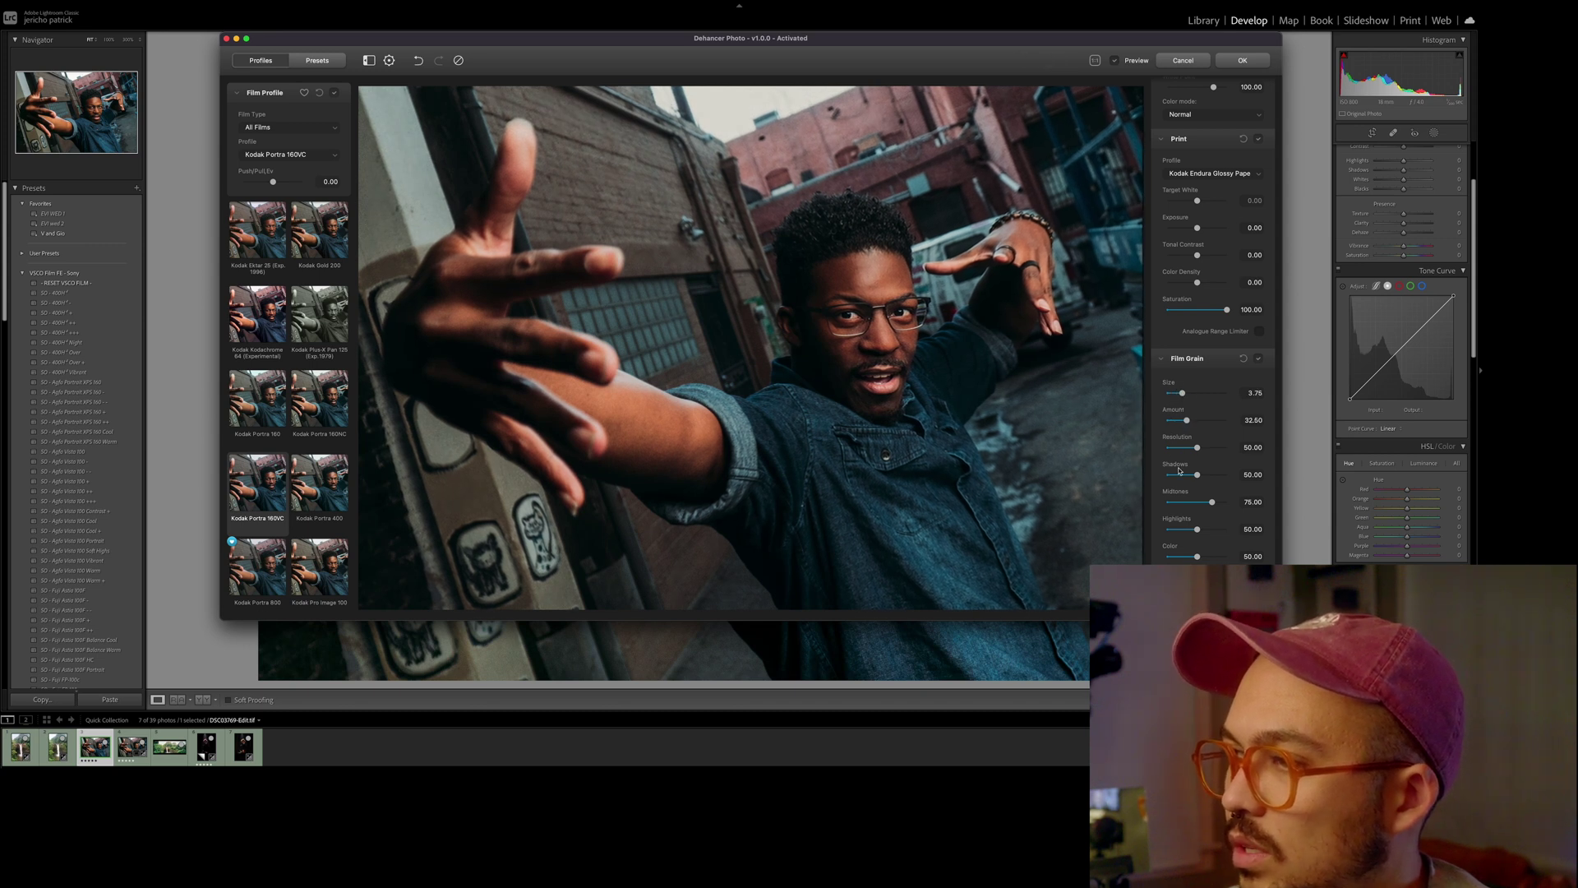
- Enable Halation with slightly higher local diffusion, keep Bloom on, and switch on Vignette
scroll(1257, 354, down, 5)
click(1257, 352)
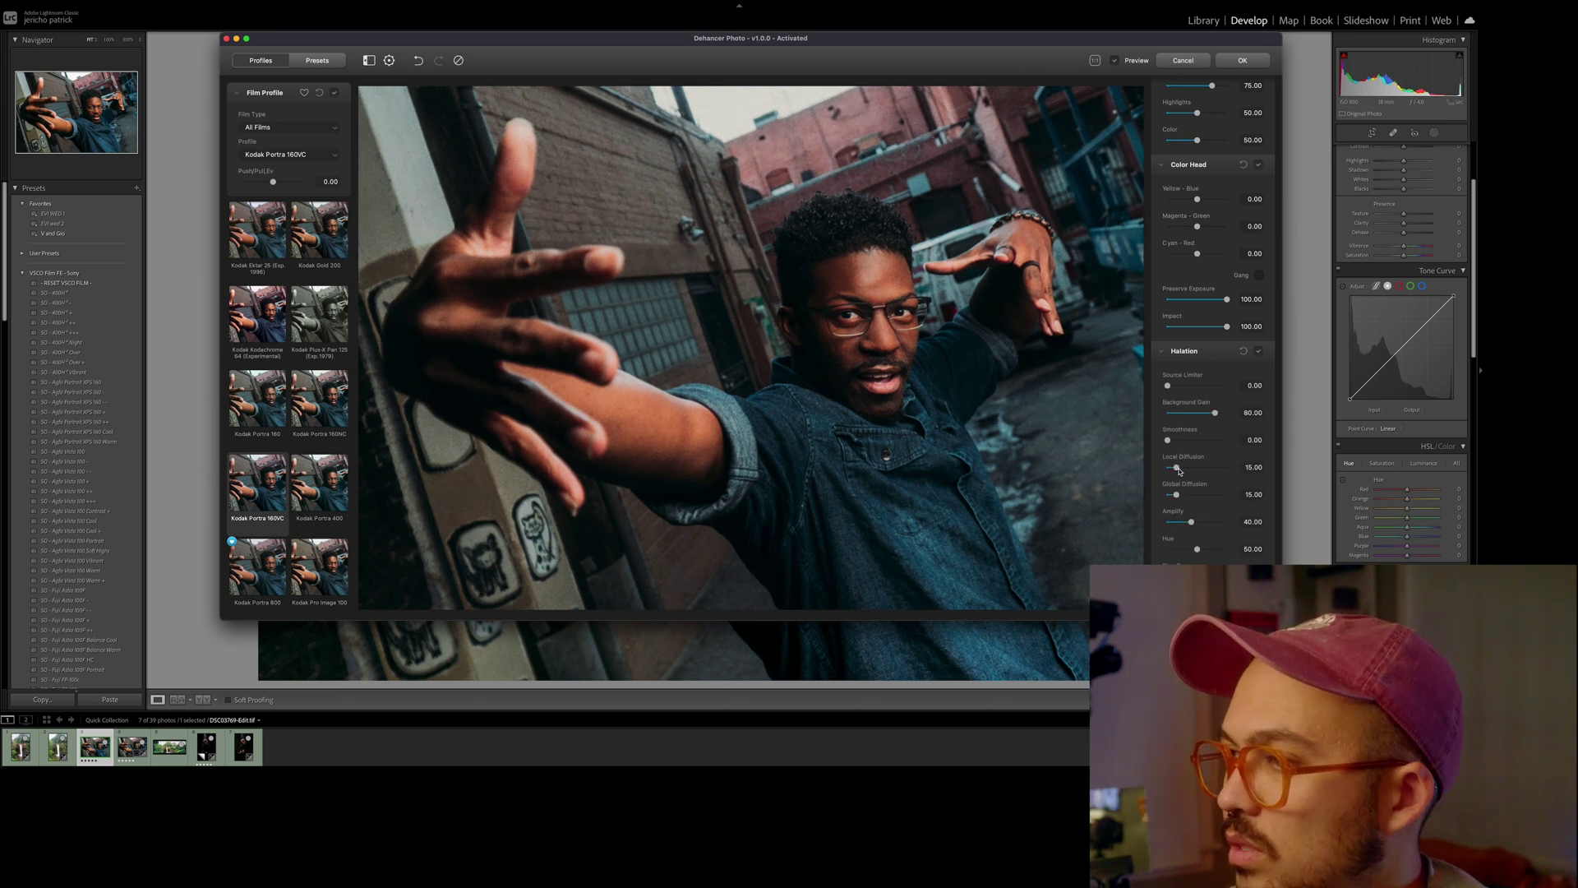
drag(1176, 467, 1178, 467)
scroll(1192, 370, down, 4)
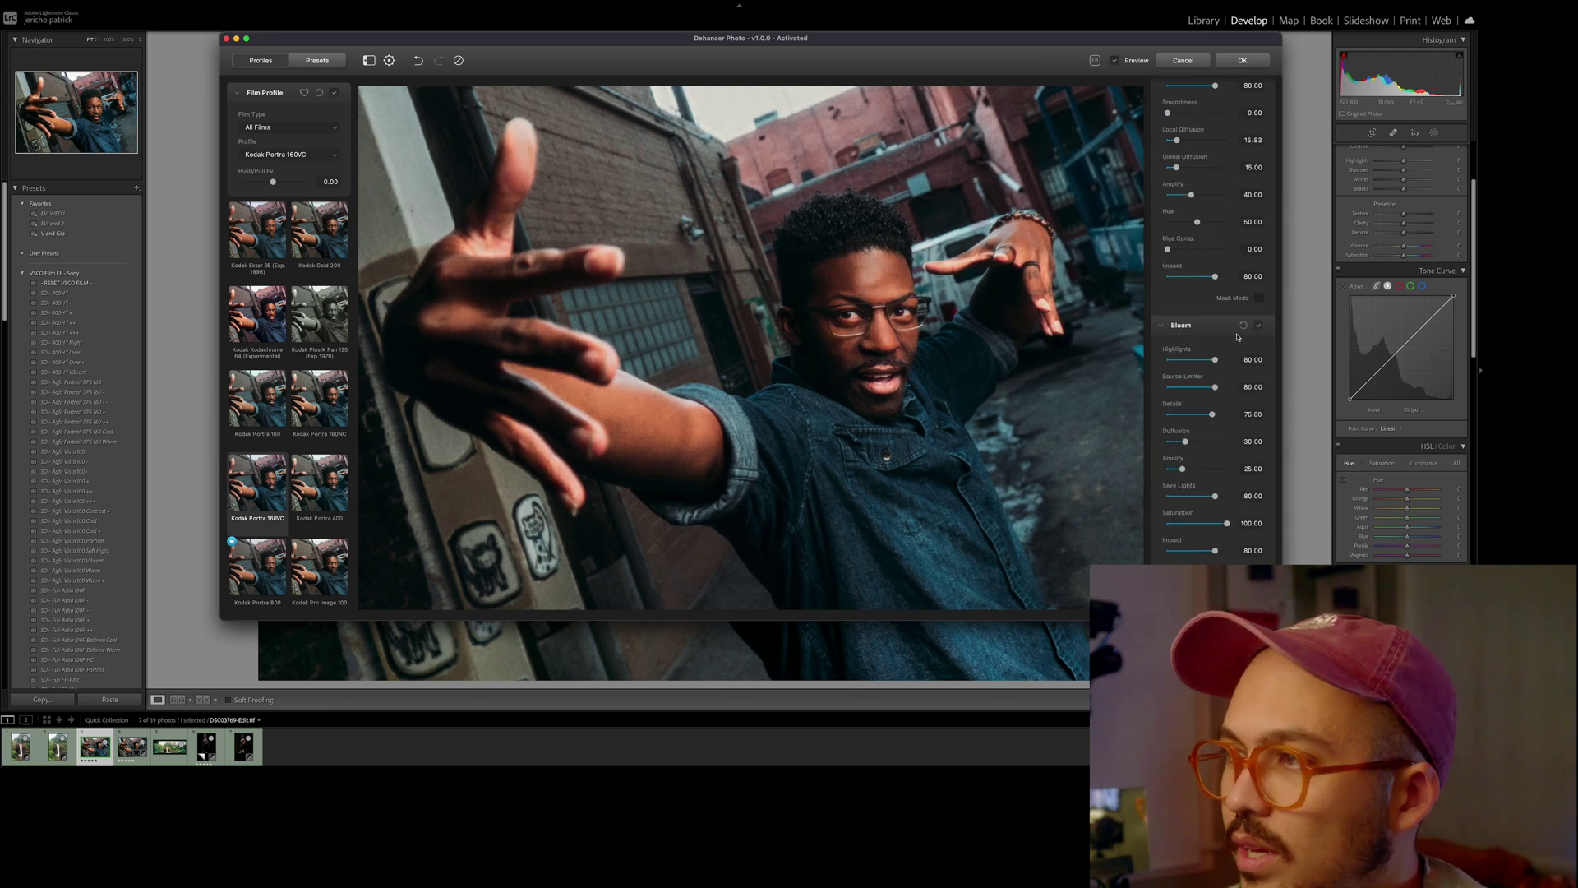
click(1258, 325)
click(1257, 325)
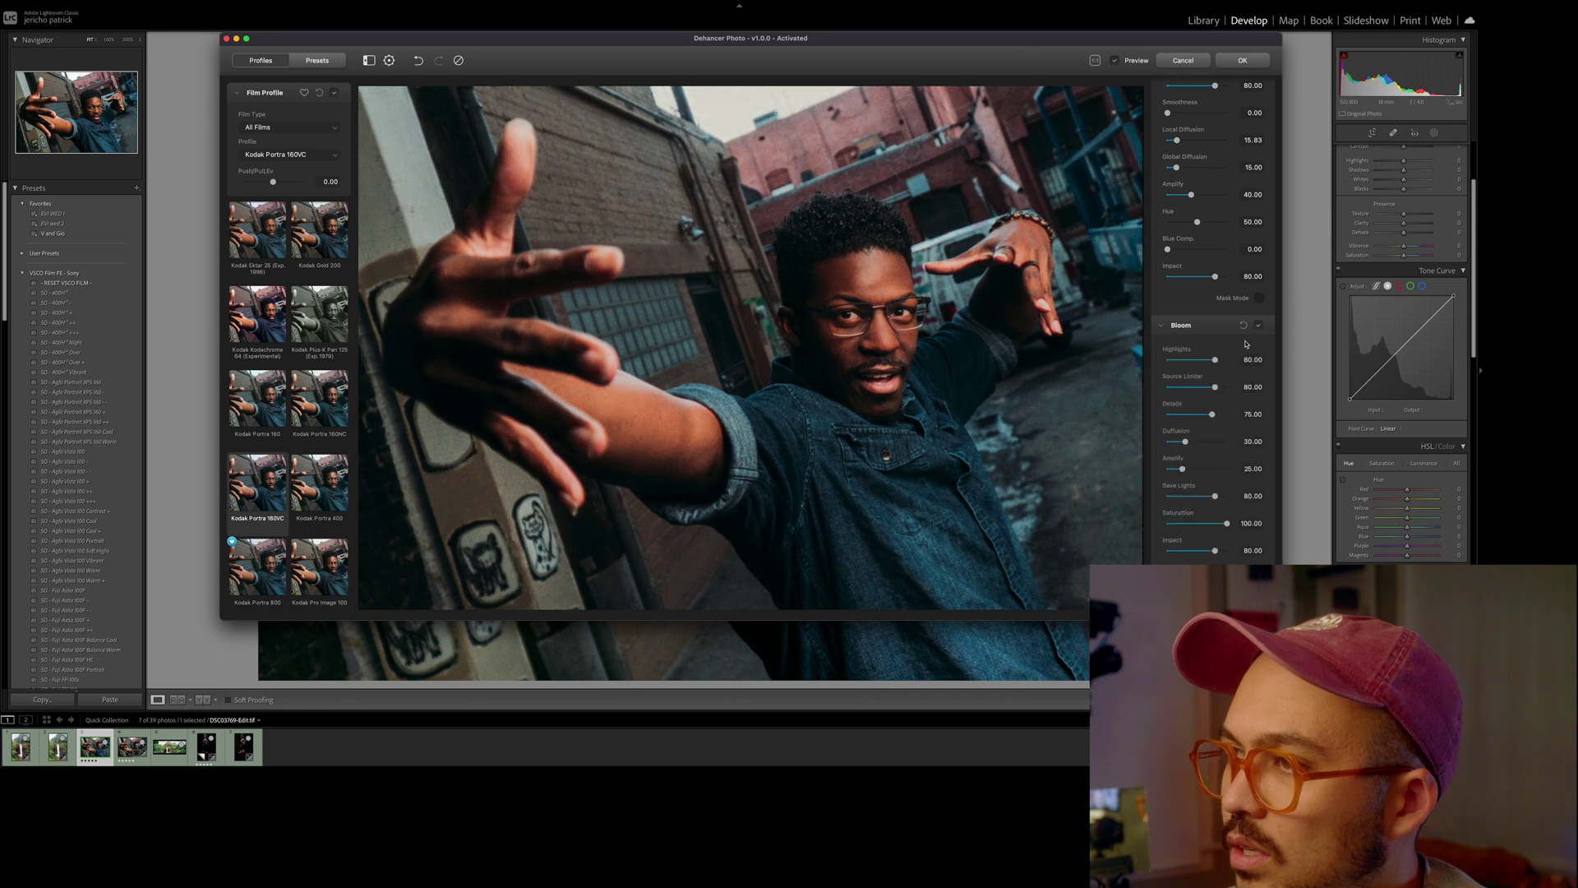
scroll(1208, 387, down, 2)
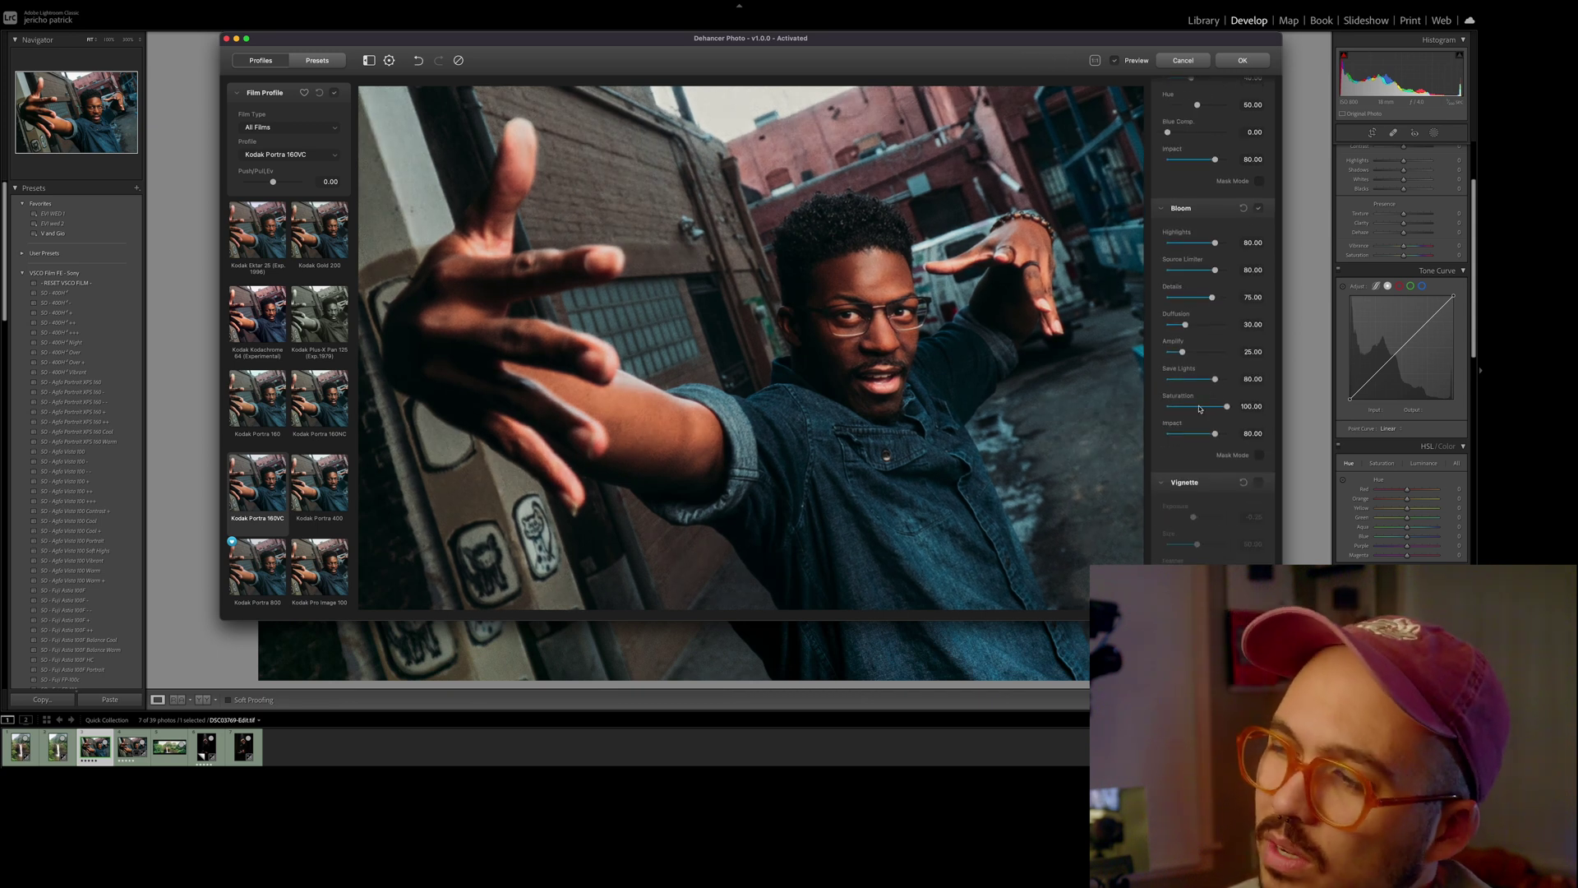
click(1257, 482)
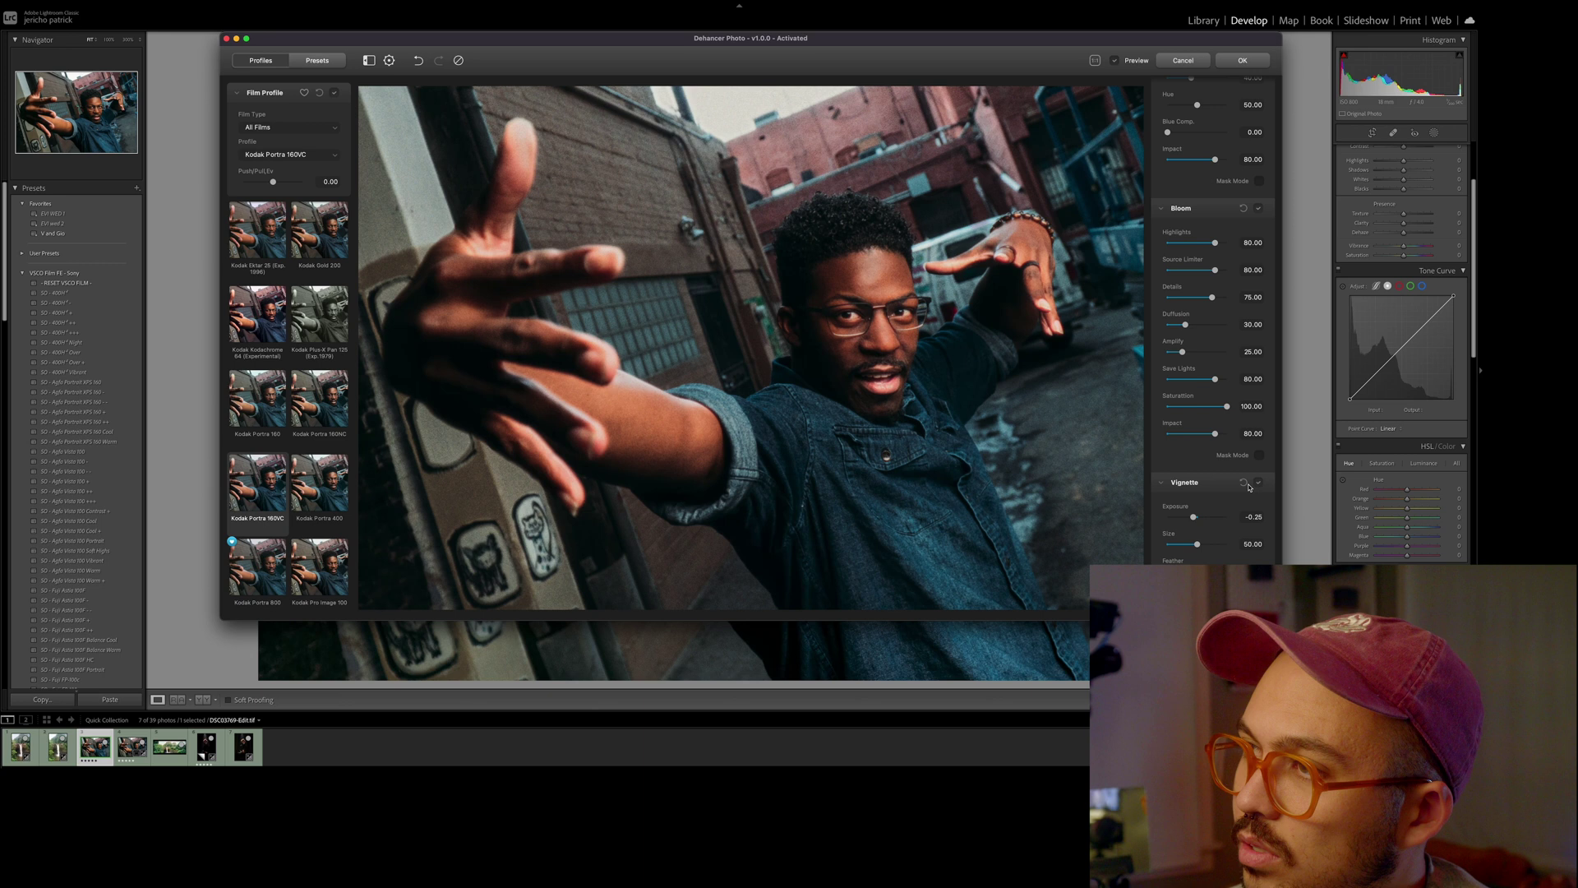
scroll(1254, 485, down, 5)
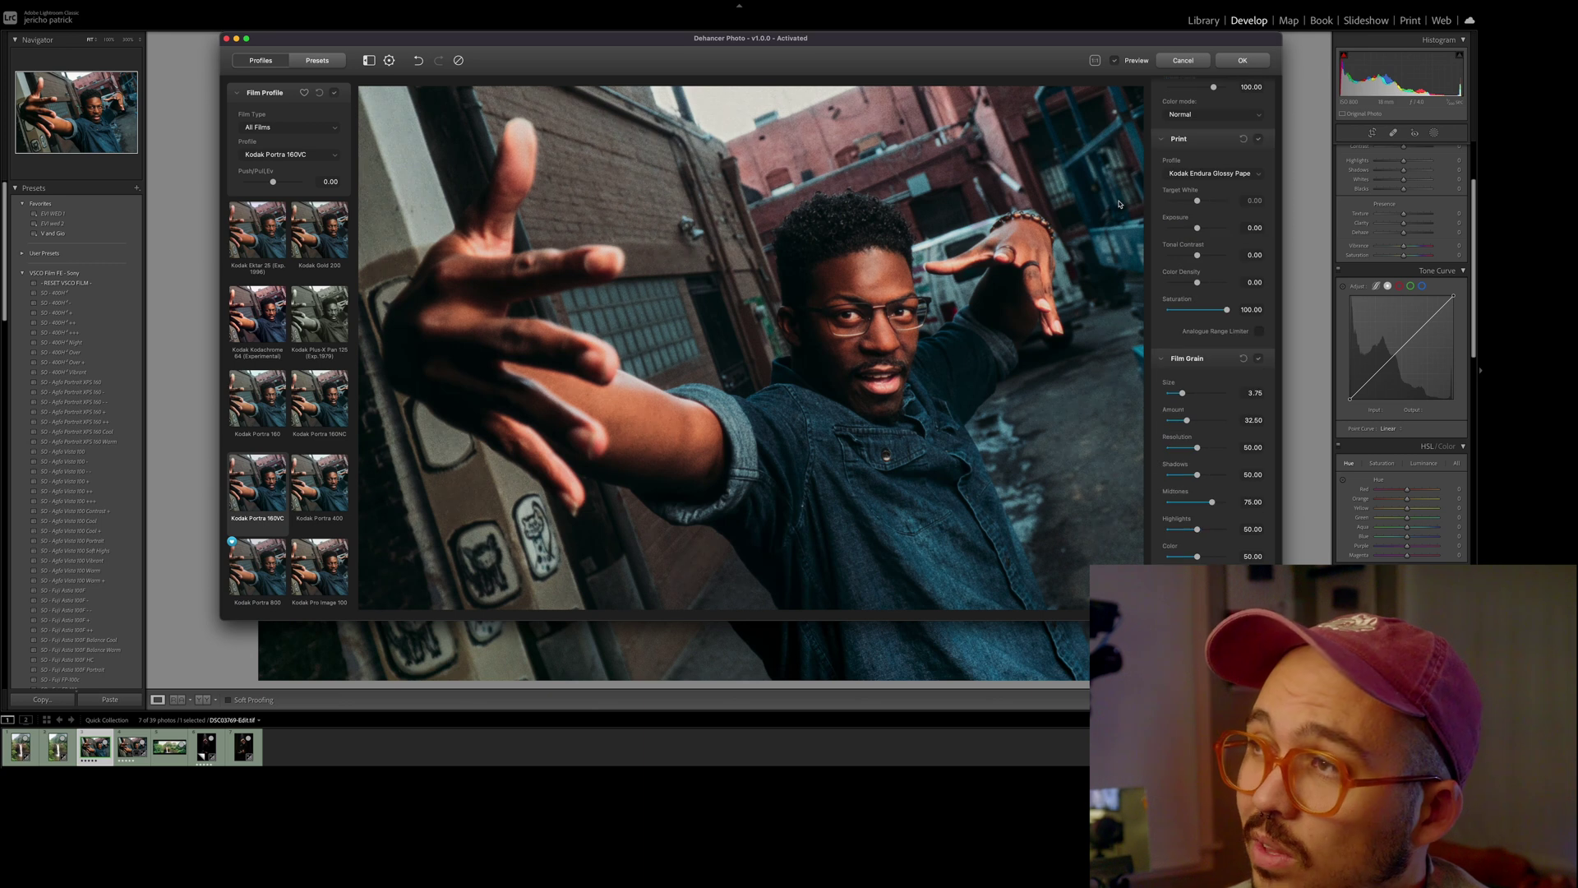
- Toggle Dehancer's Preview repeatedly to compare the graded street portrait with the original
click(1114, 60)
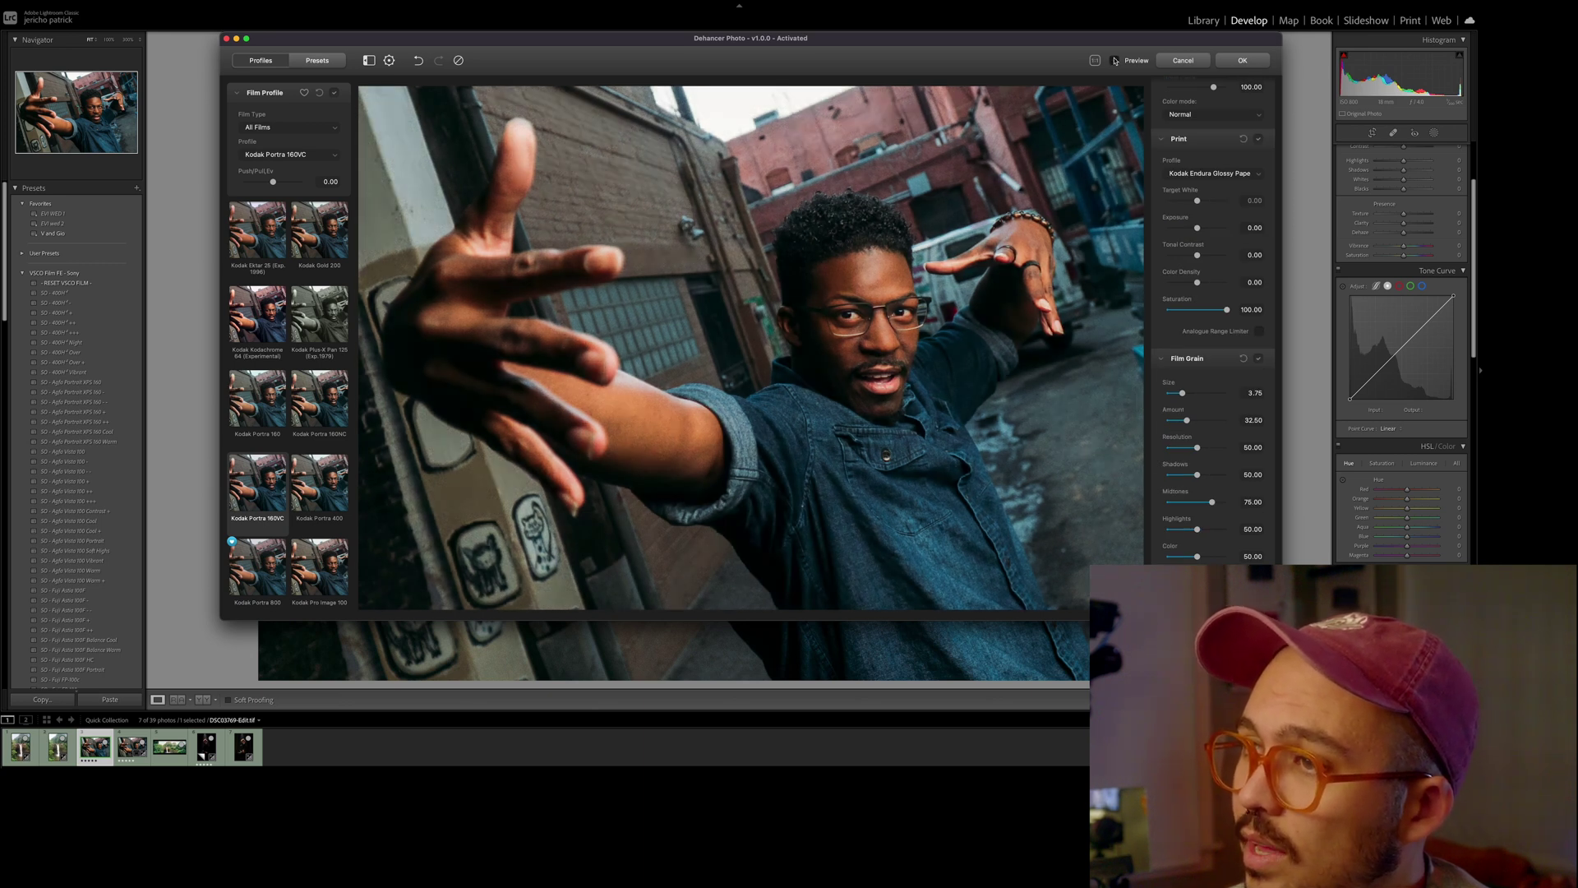
click(1116, 60)
click(1116, 60)
click(1115, 60)
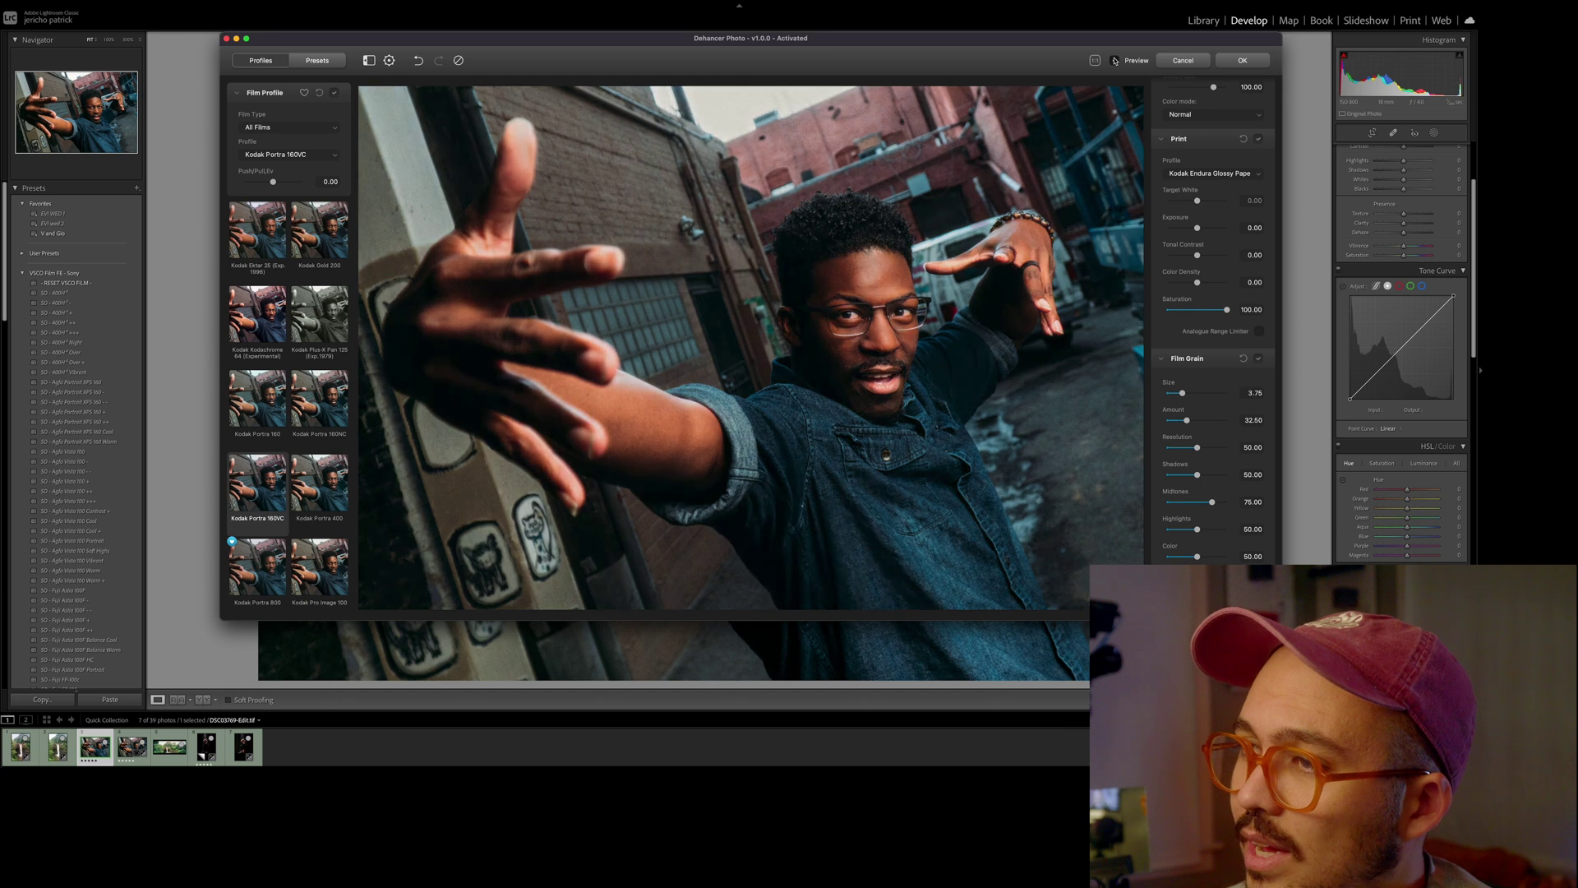
click(1115, 60)
click(1116, 60)
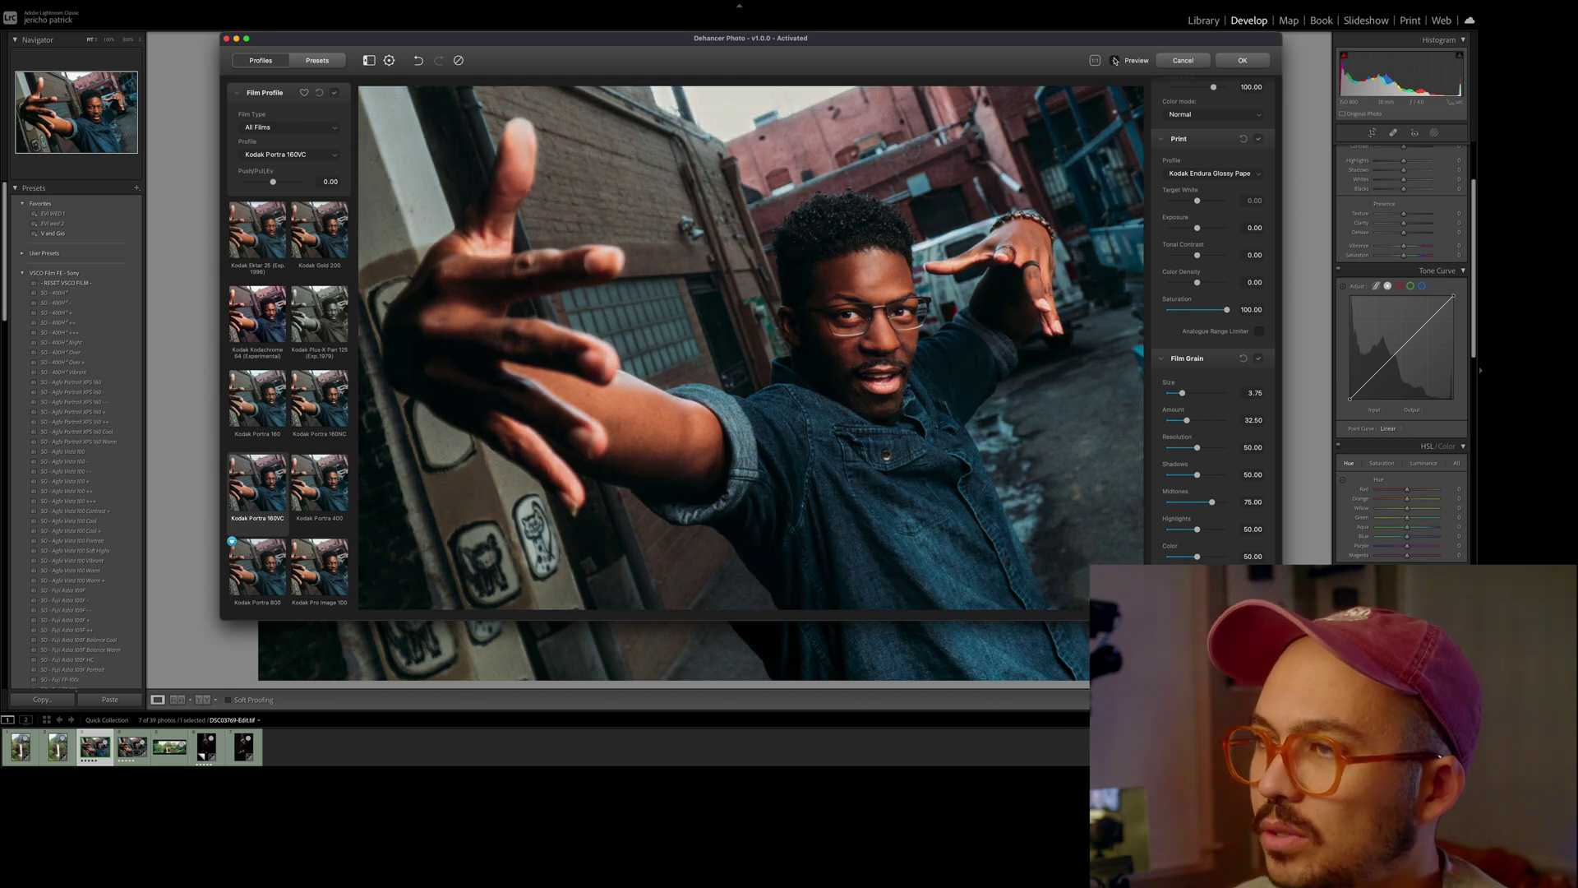
click(1116, 60)
click(1116, 60)
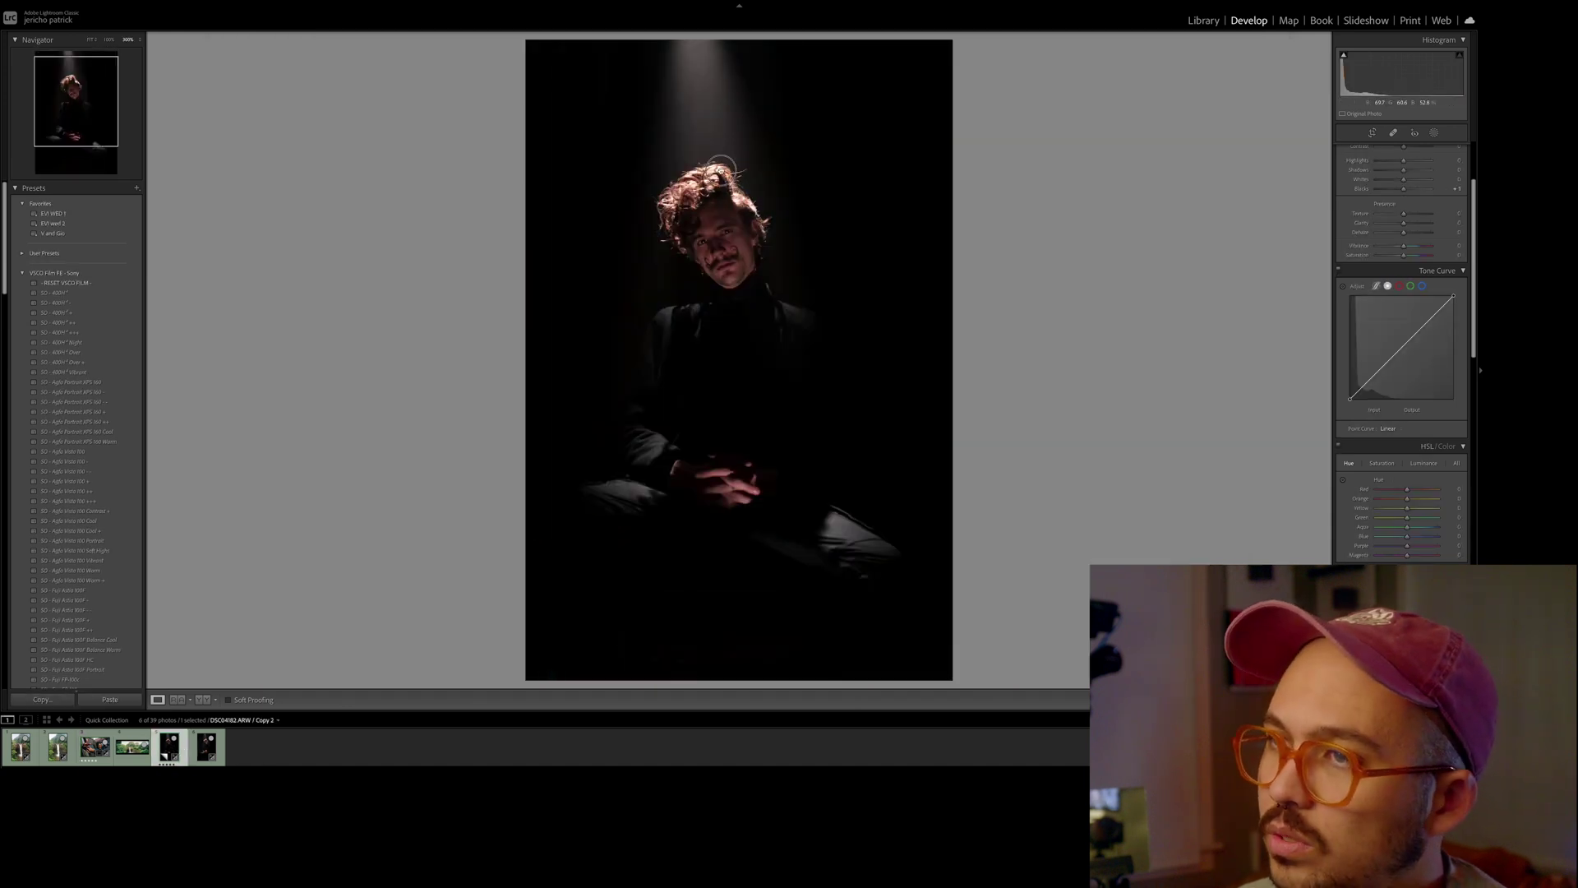
- Zoom on the man's face, raise Exposure to about +1.25, and bring up Edit In for Dehancer
drag(655, 288, 762, 67)
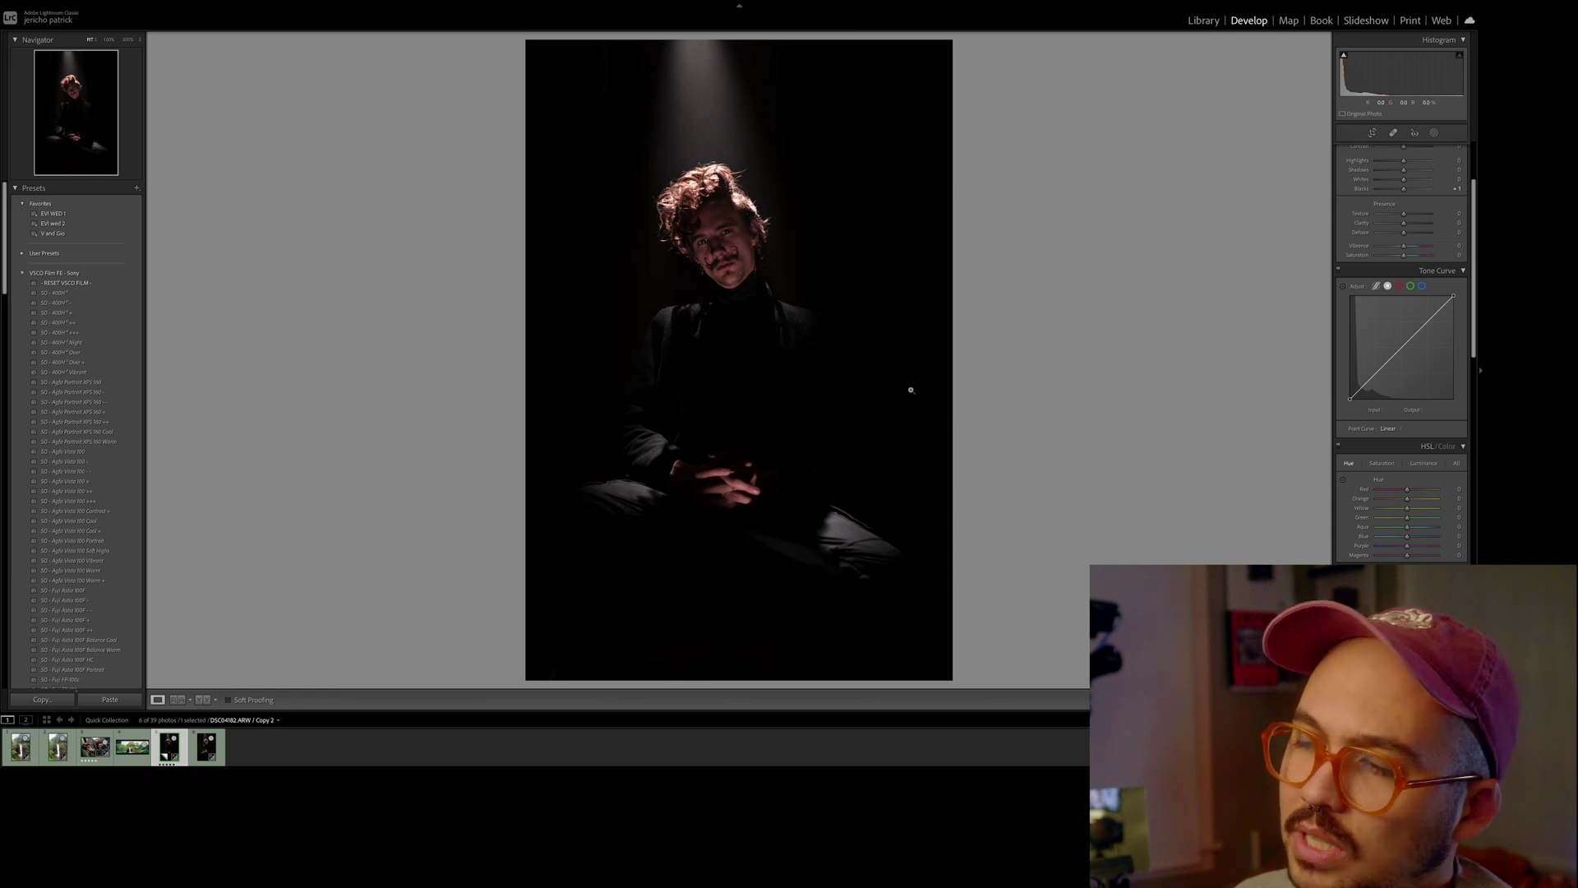
scroll(1384, 228, up, 3)
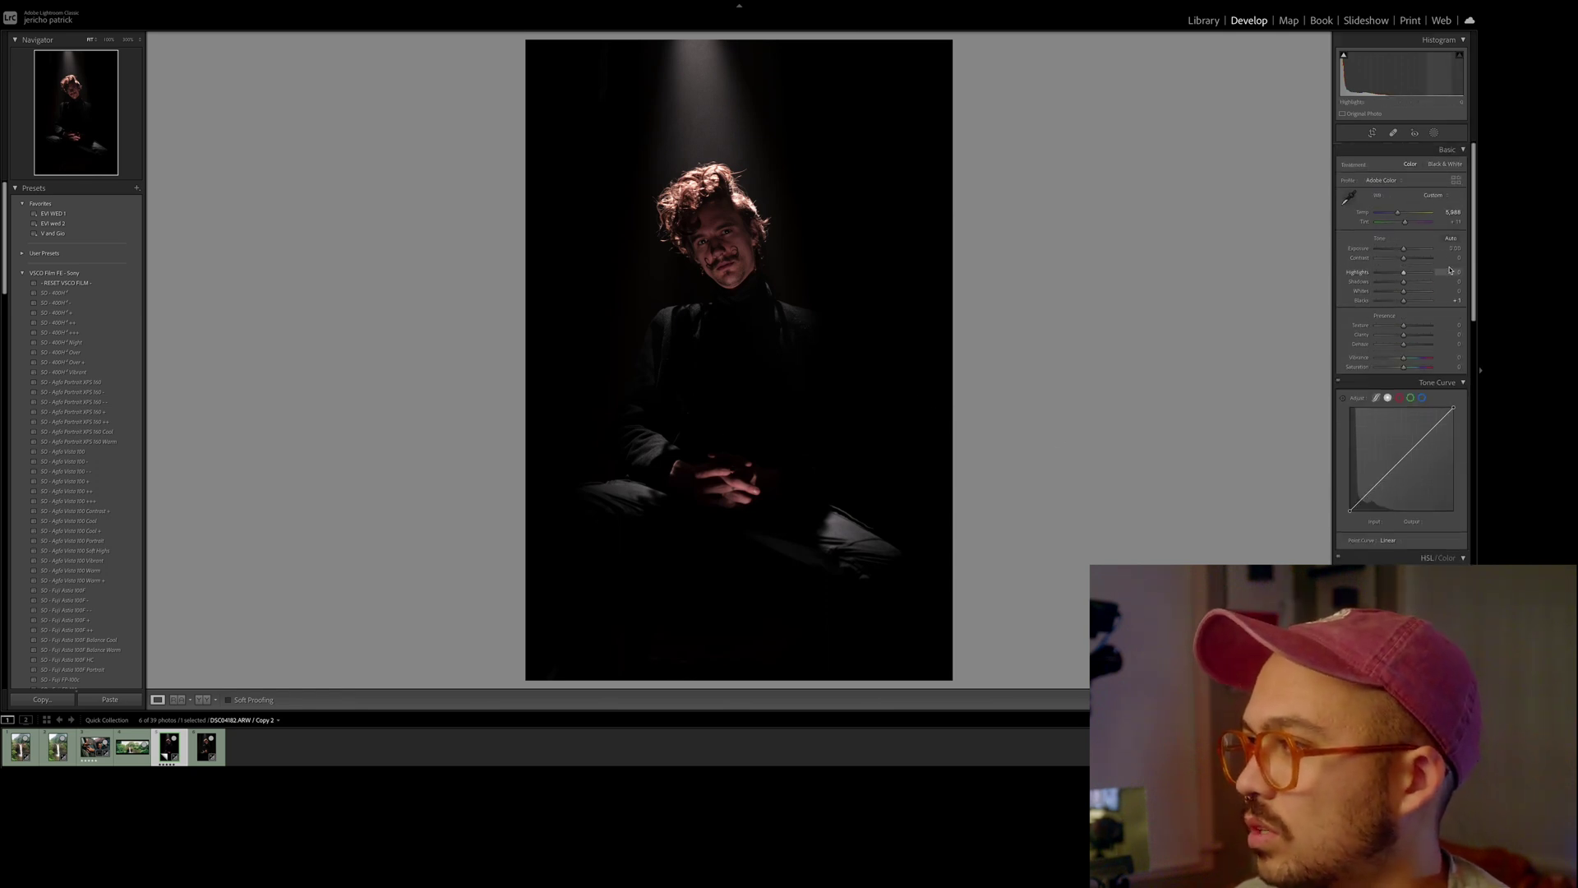
drag(1404, 249, 1416, 252)
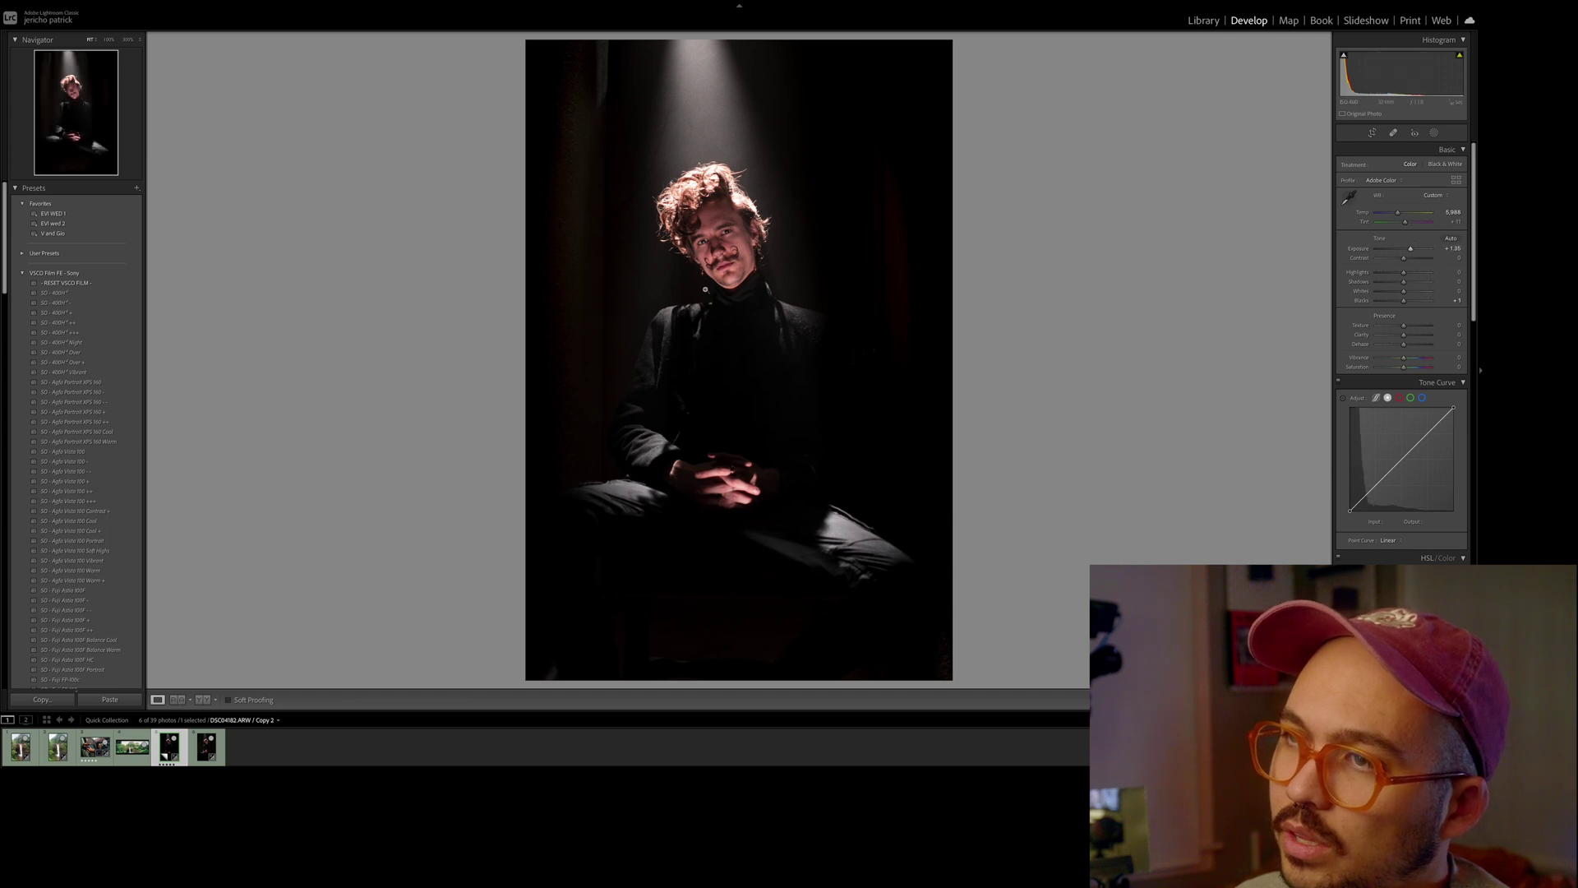
right_click(722, 281)
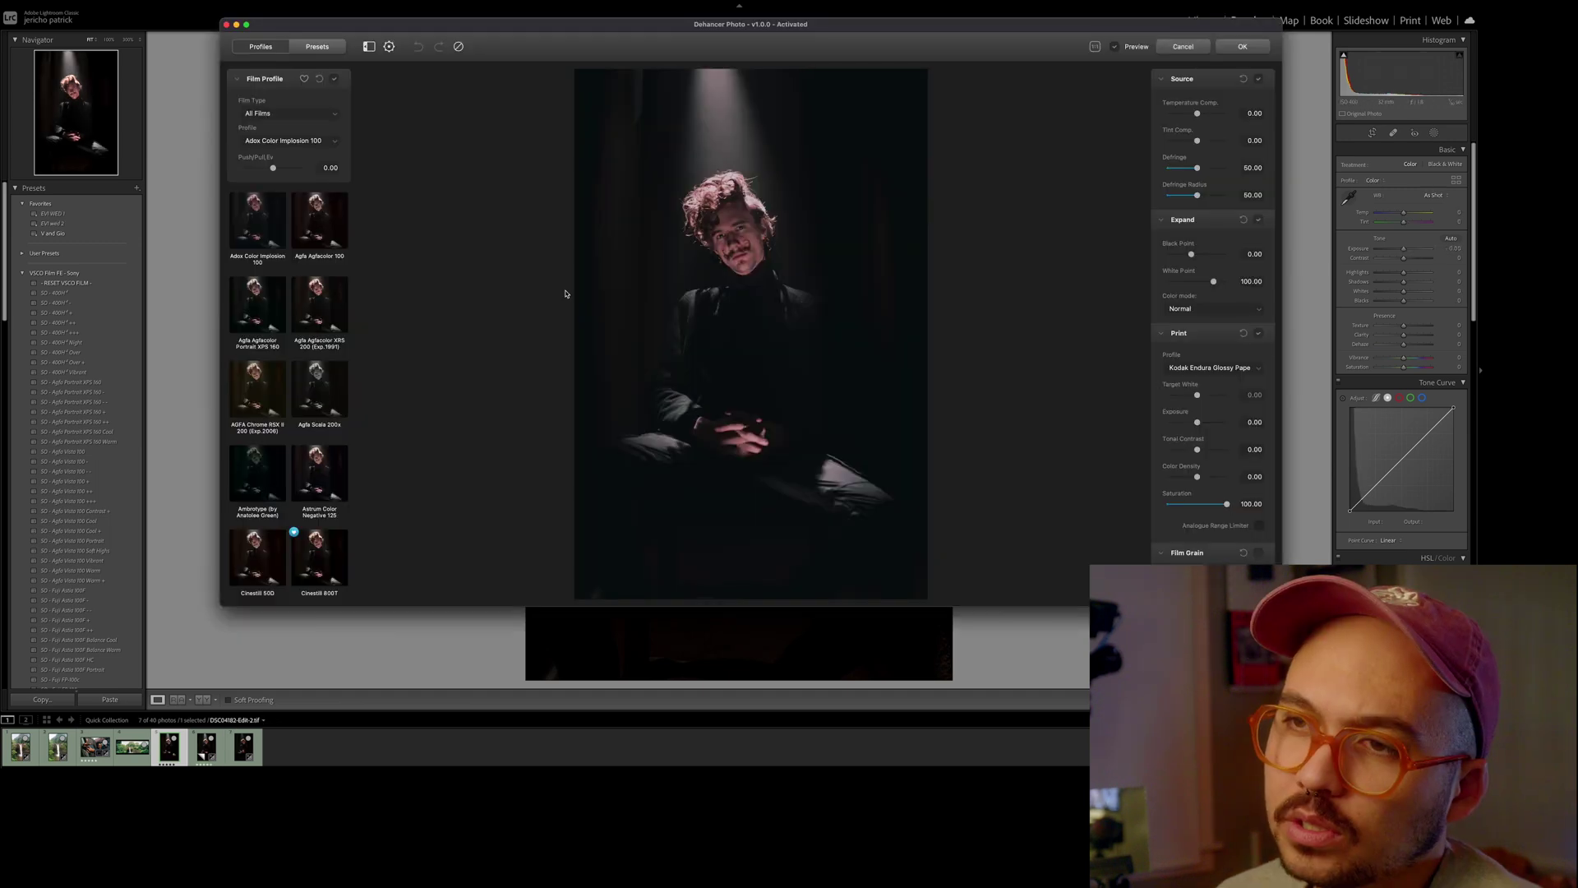
- Apply the Svema Type-42 (Exp.1991) black-and-white profile from the bottom of the film list
scroll(261, 466, down, 10)
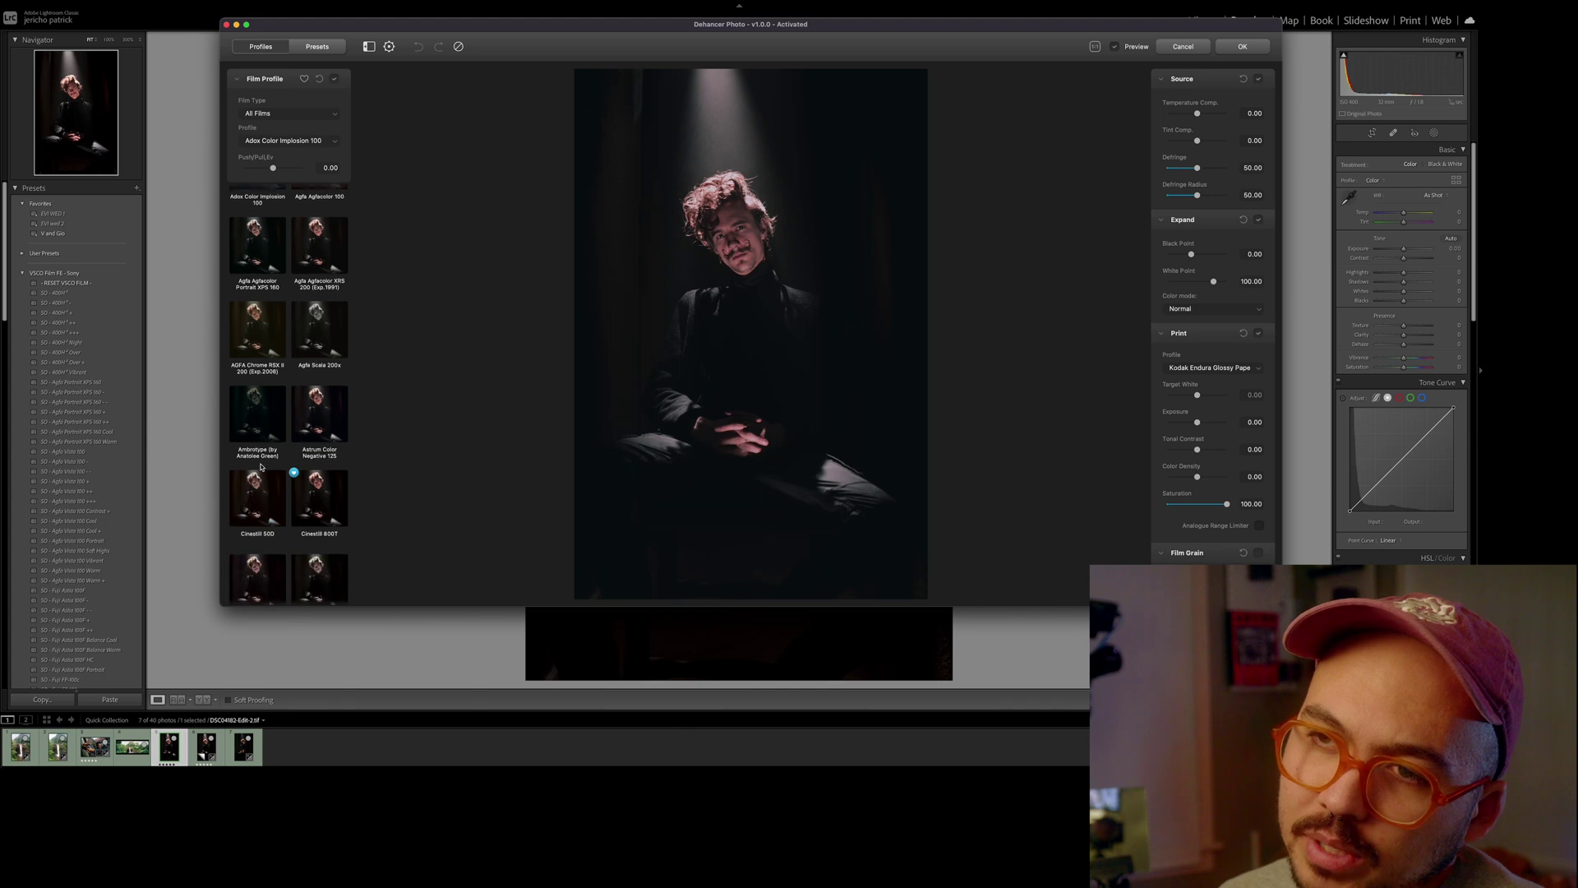
scroll(261, 466, down, 10)
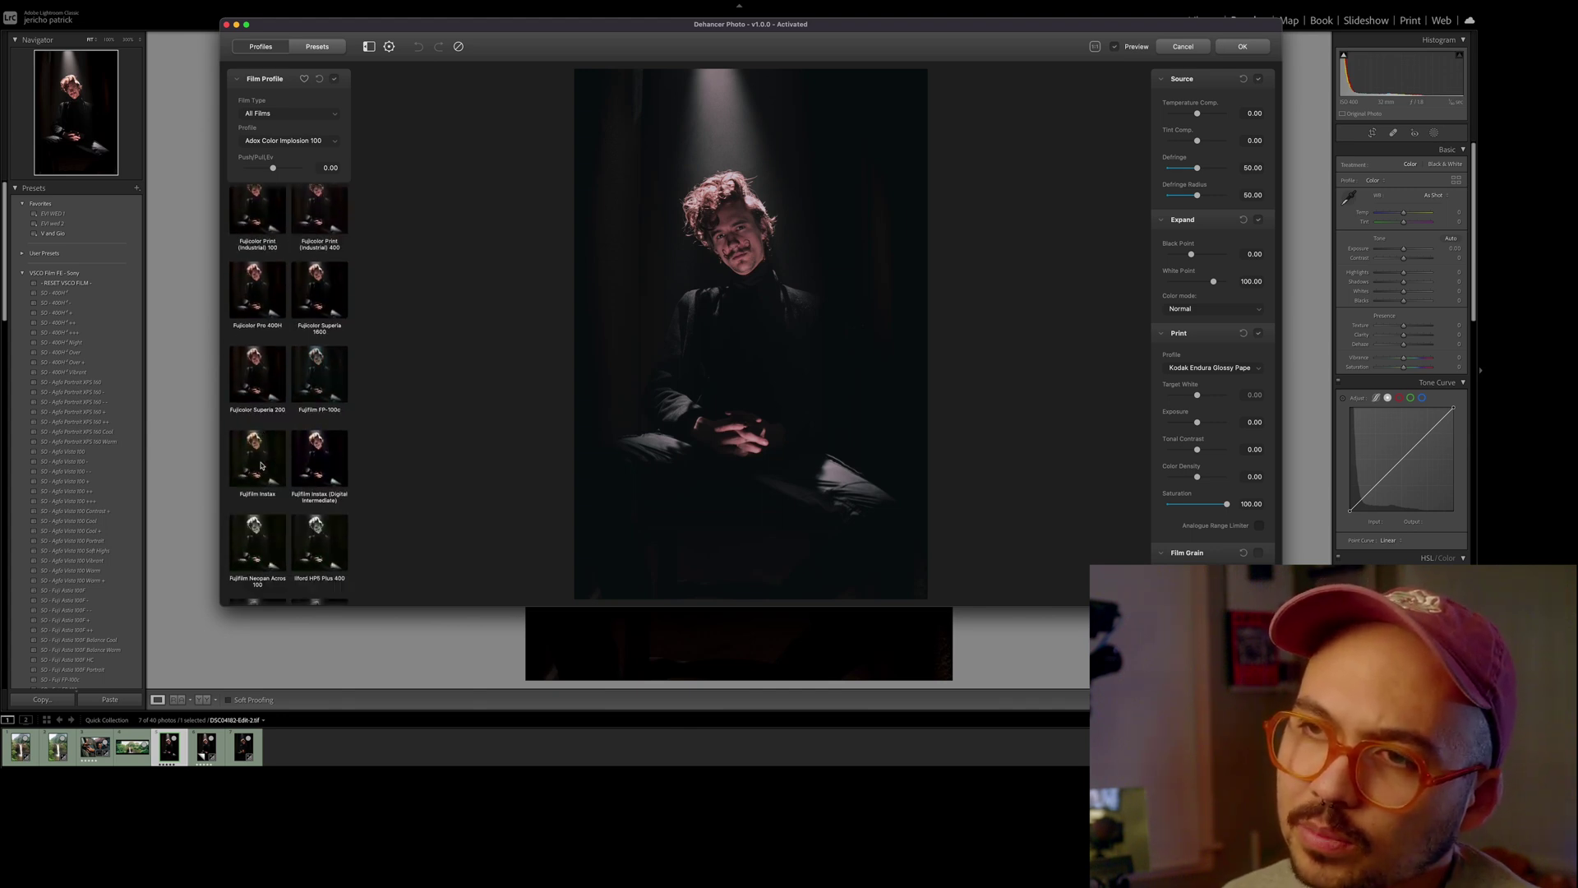
click(322, 474)
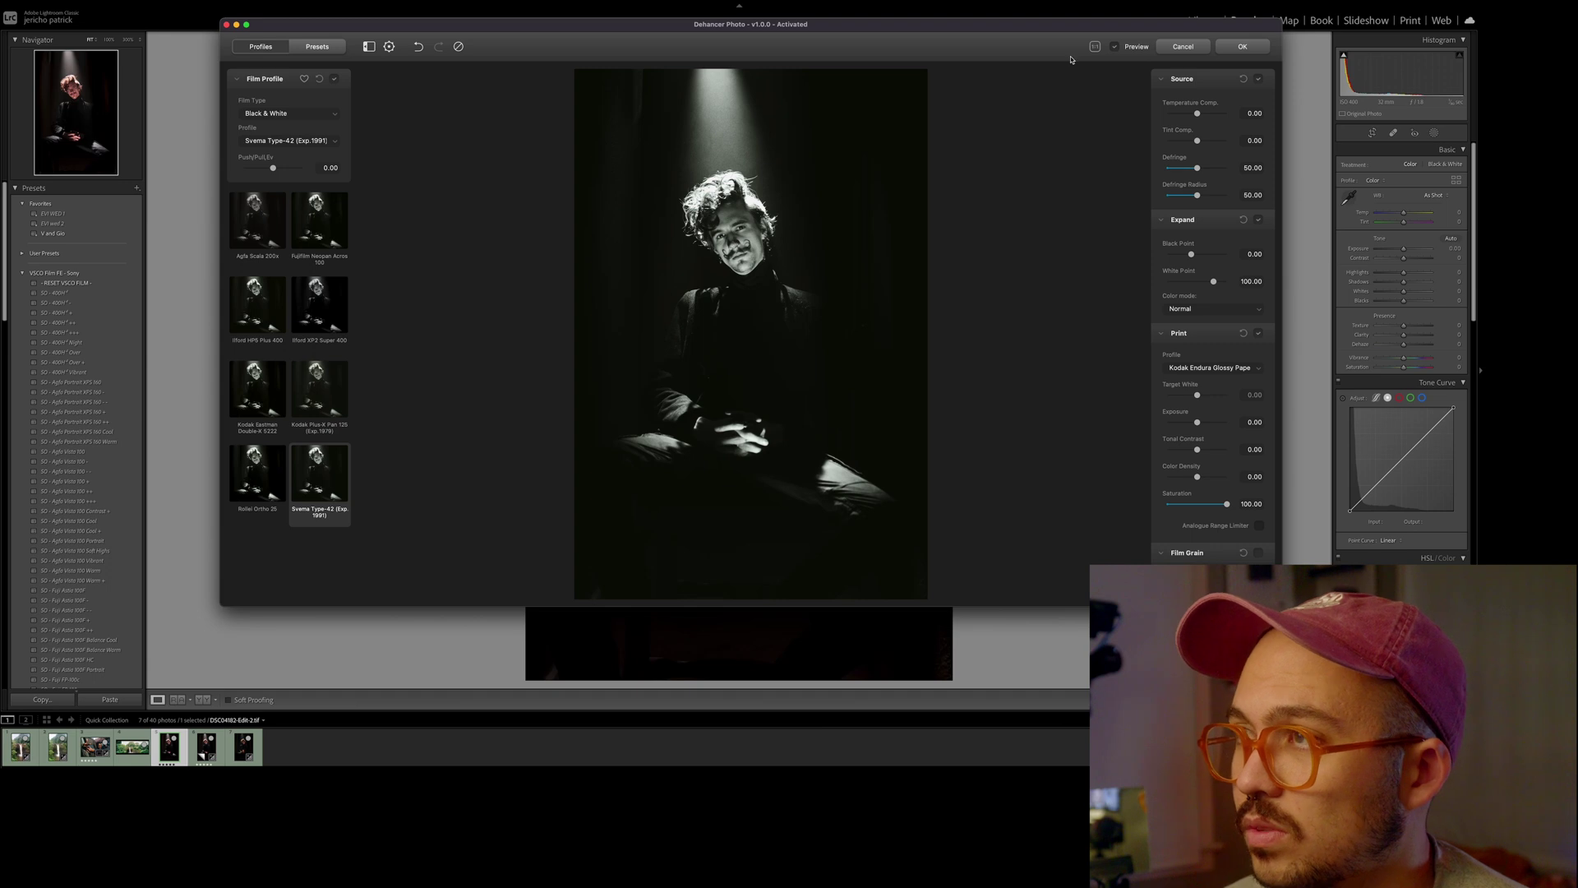
- Raise the Black Point to deepen the portrait's shadows, checking the face at full size
key(z)
drag(1191, 260, 1193, 272)
key(z)
- Enable Film Grain and enlarge the grain size to about 2.10
scroll(1200, 272, down, 3)
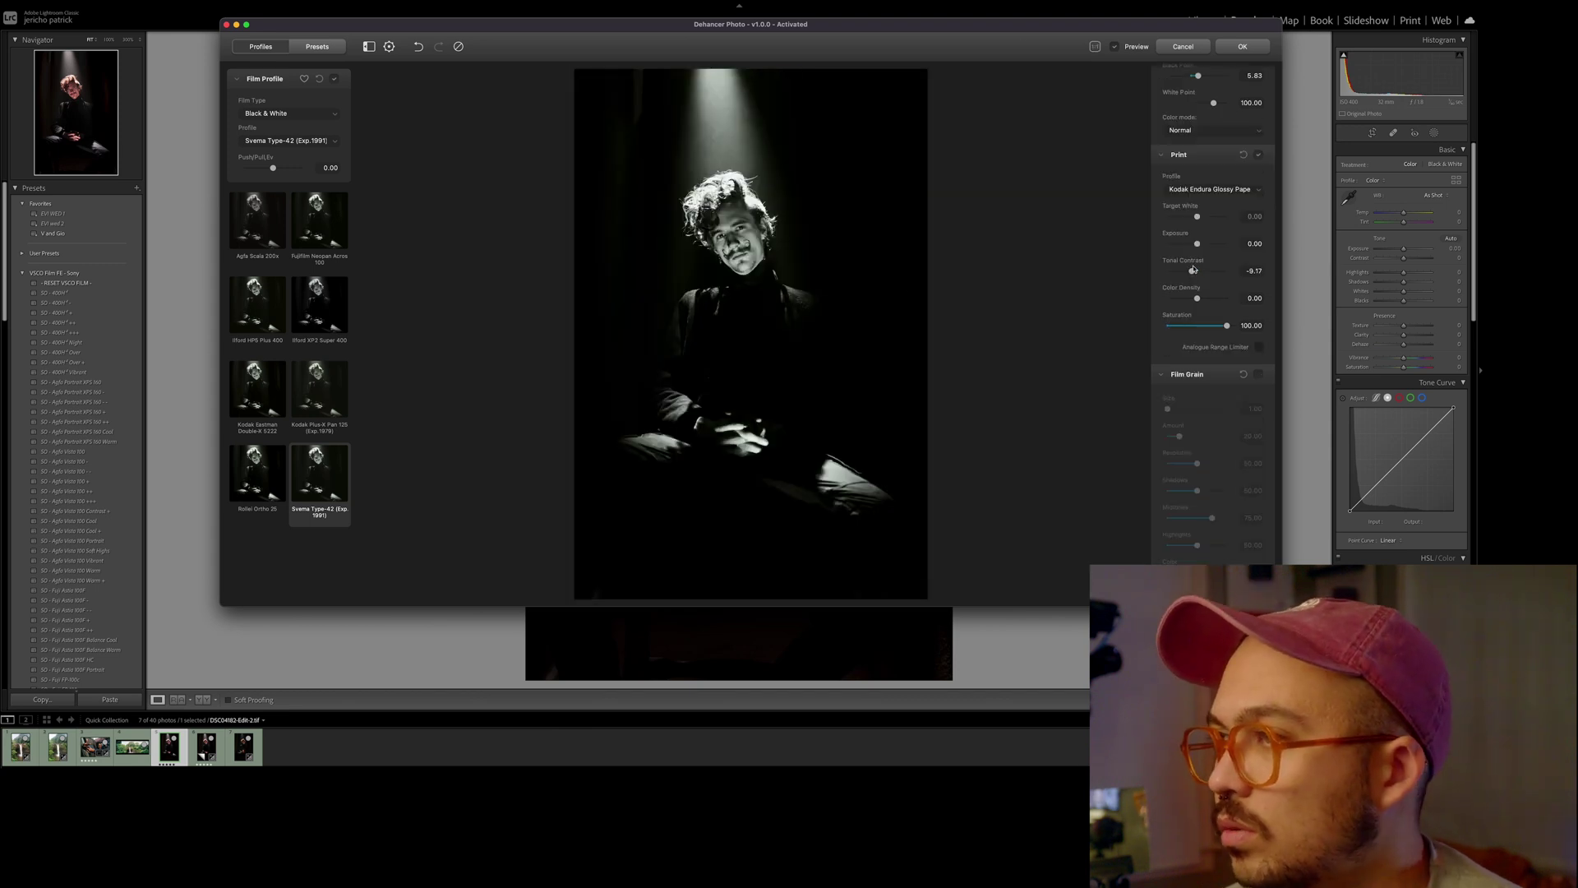
scroll(1176, 386, down, 2)
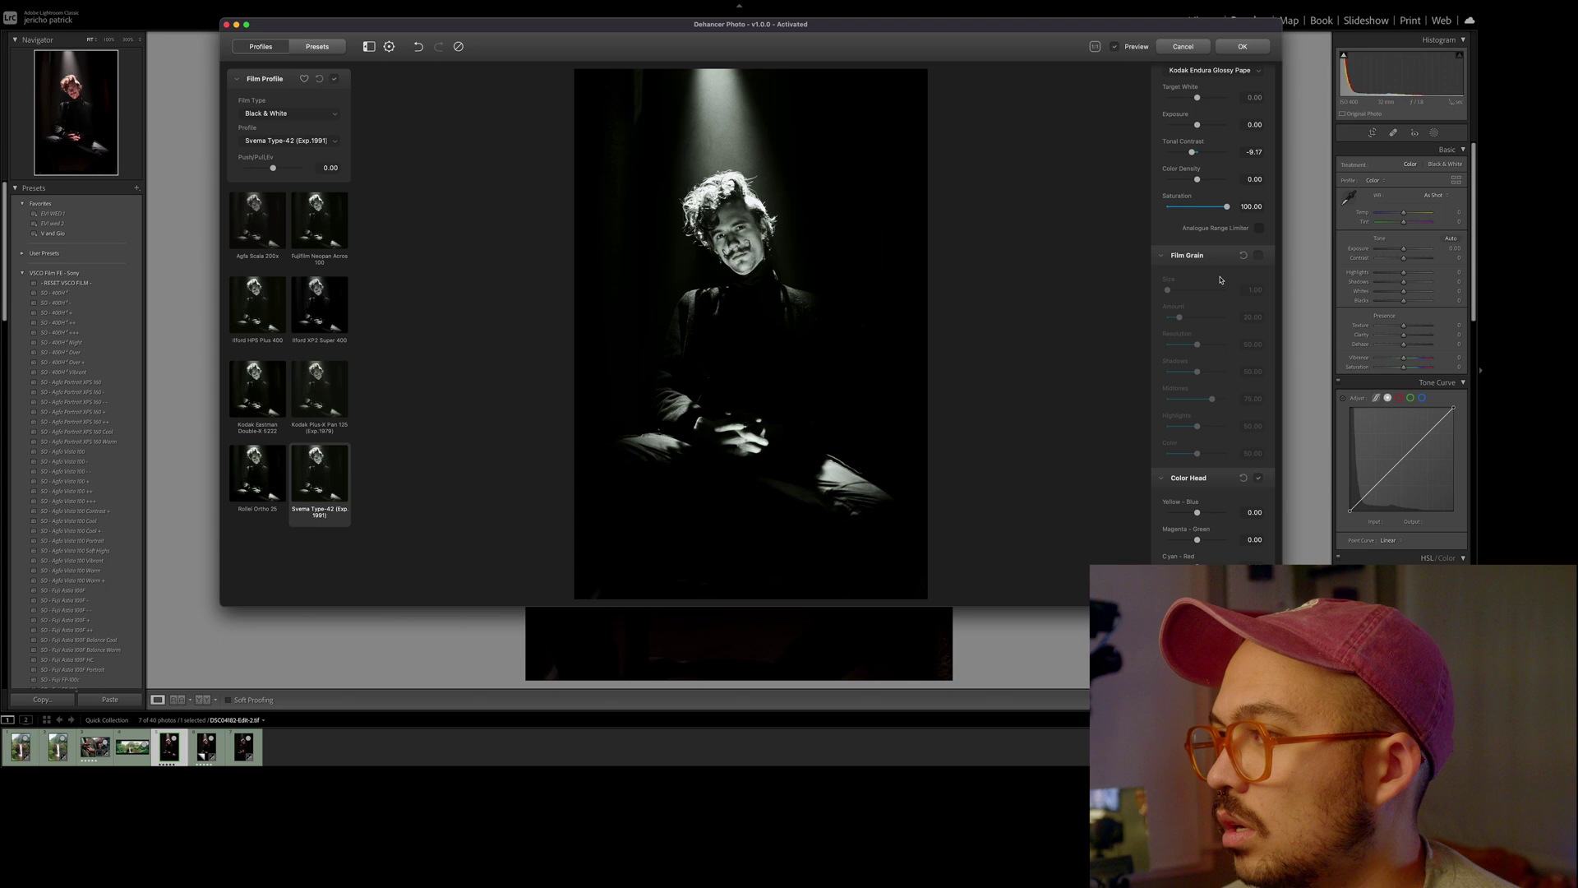
click(1258, 256)
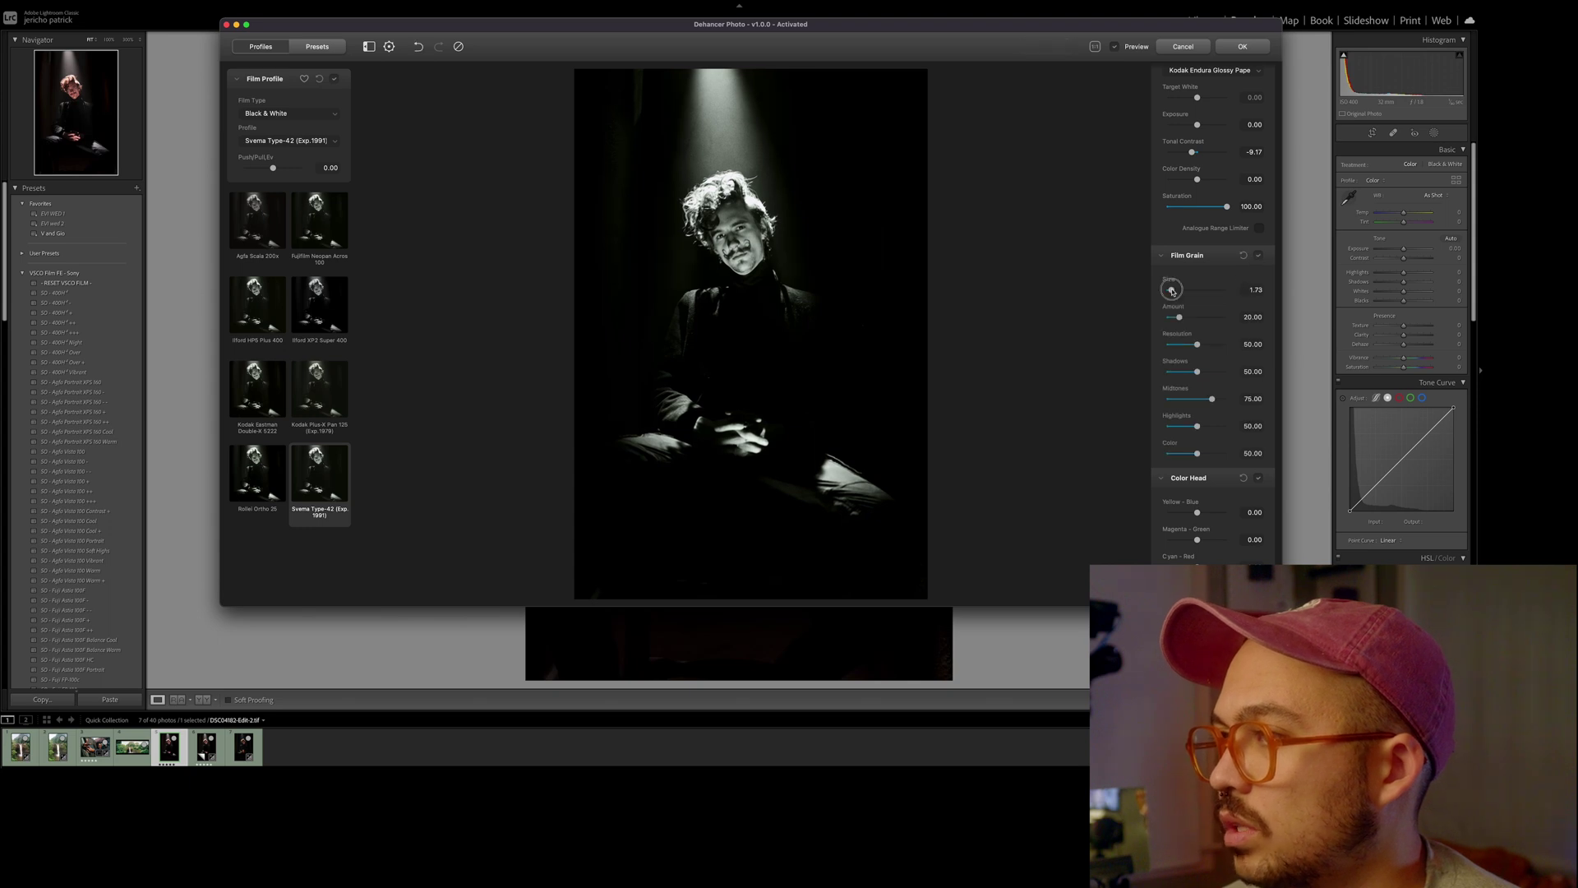
drag(1167, 290, 1176, 300)
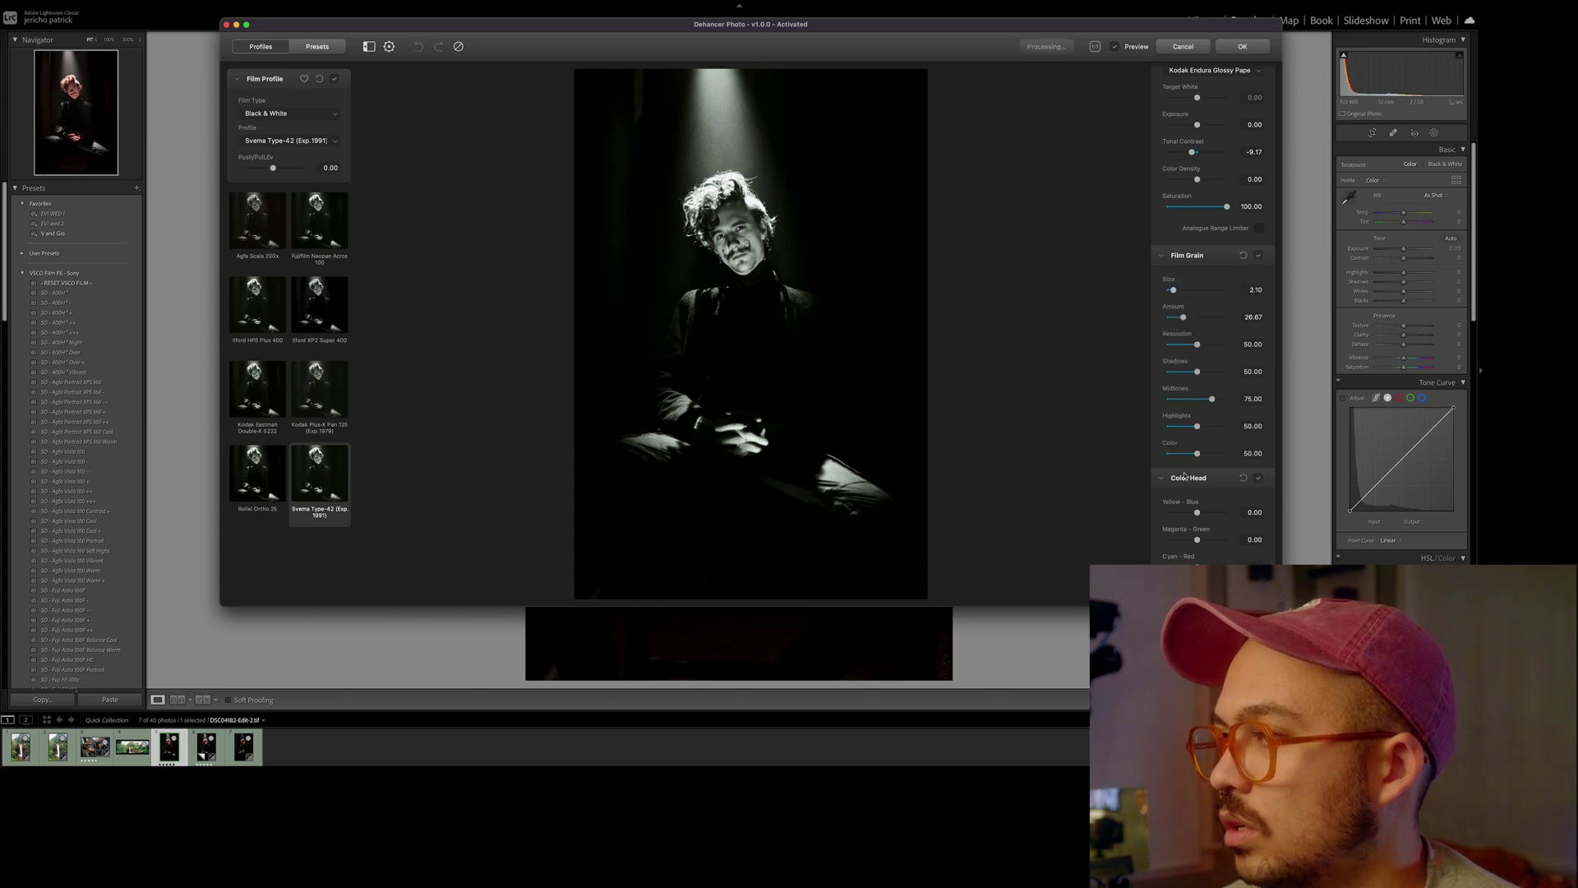
scroll(1233, 370, down, 5)
- Try the Halation glow, leave it off, and switch on Bloom instead
click(1259, 397)
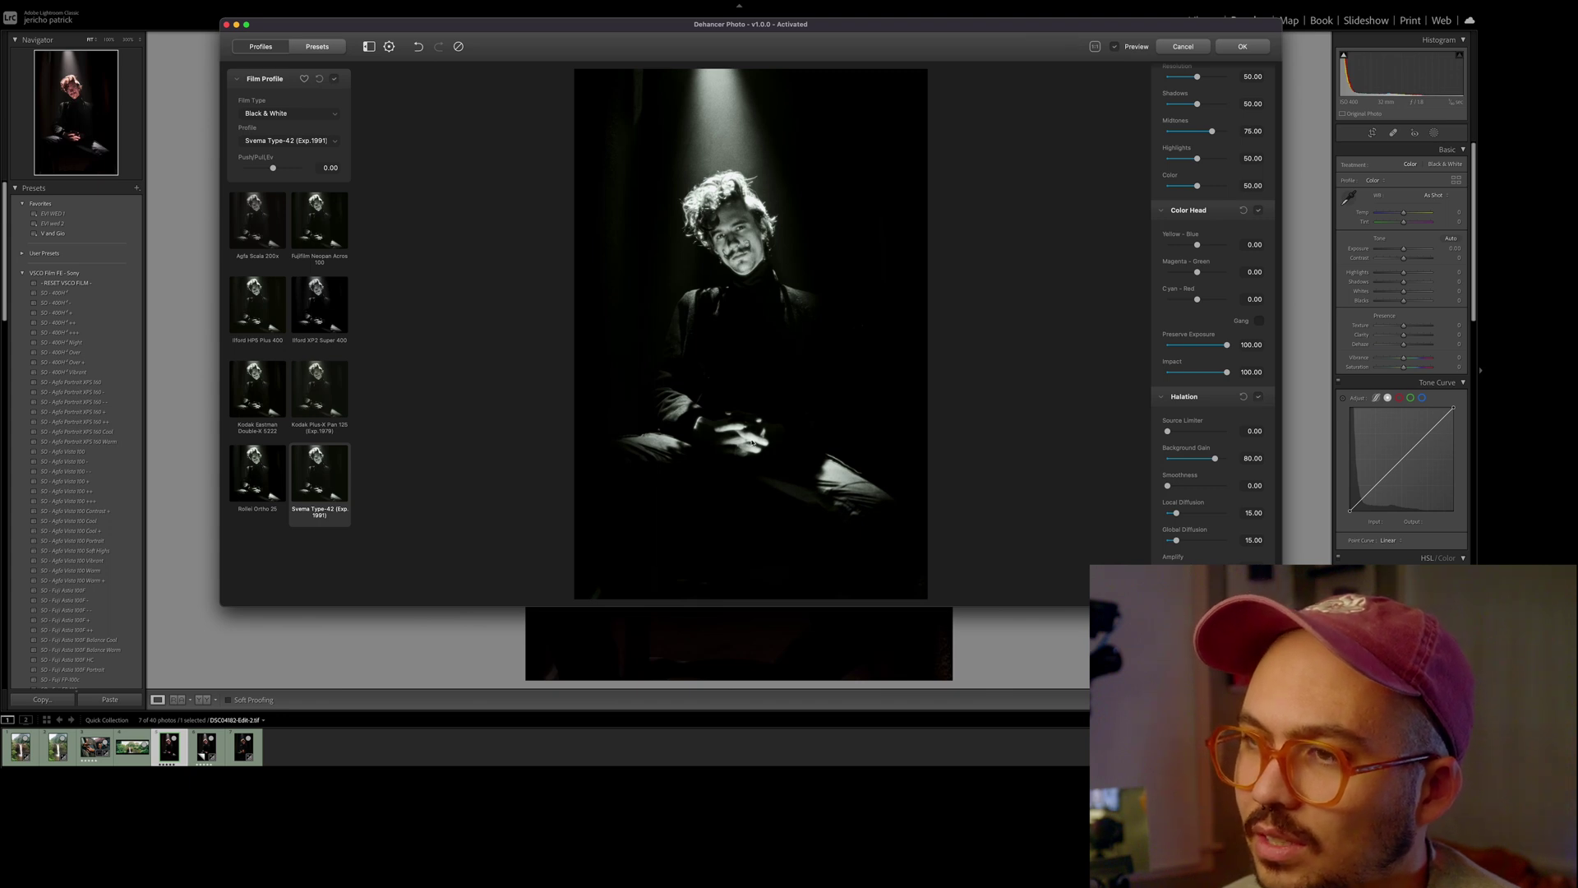
click(1095, 46)
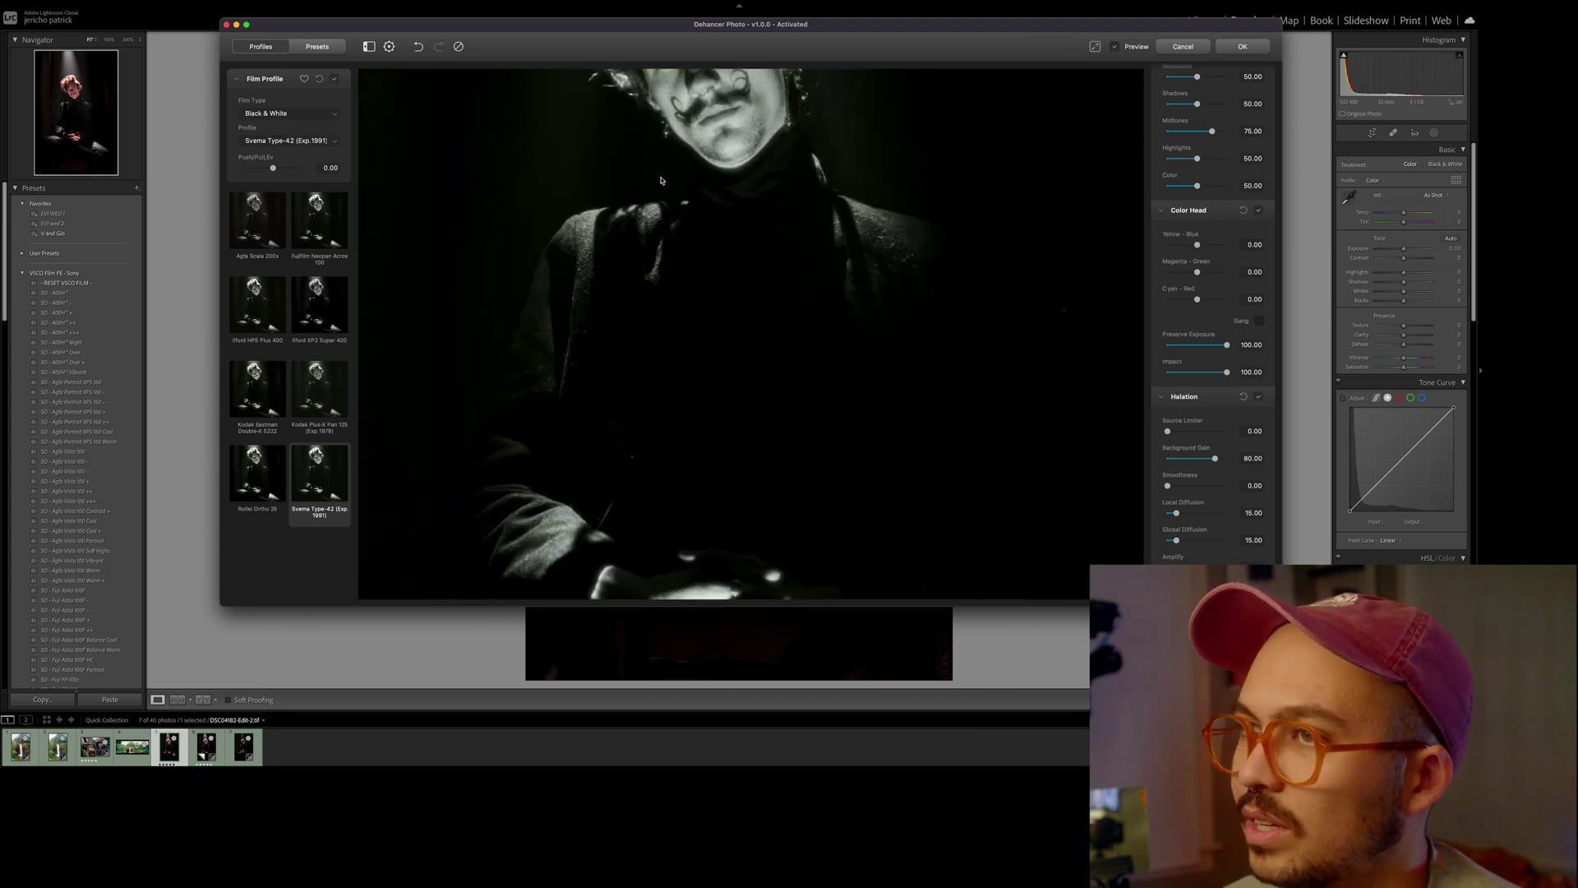
drag(739, 206, 740, 362)
scroll(1209, 247, down, 3)
click(1175, 175)
click(1173, 176)
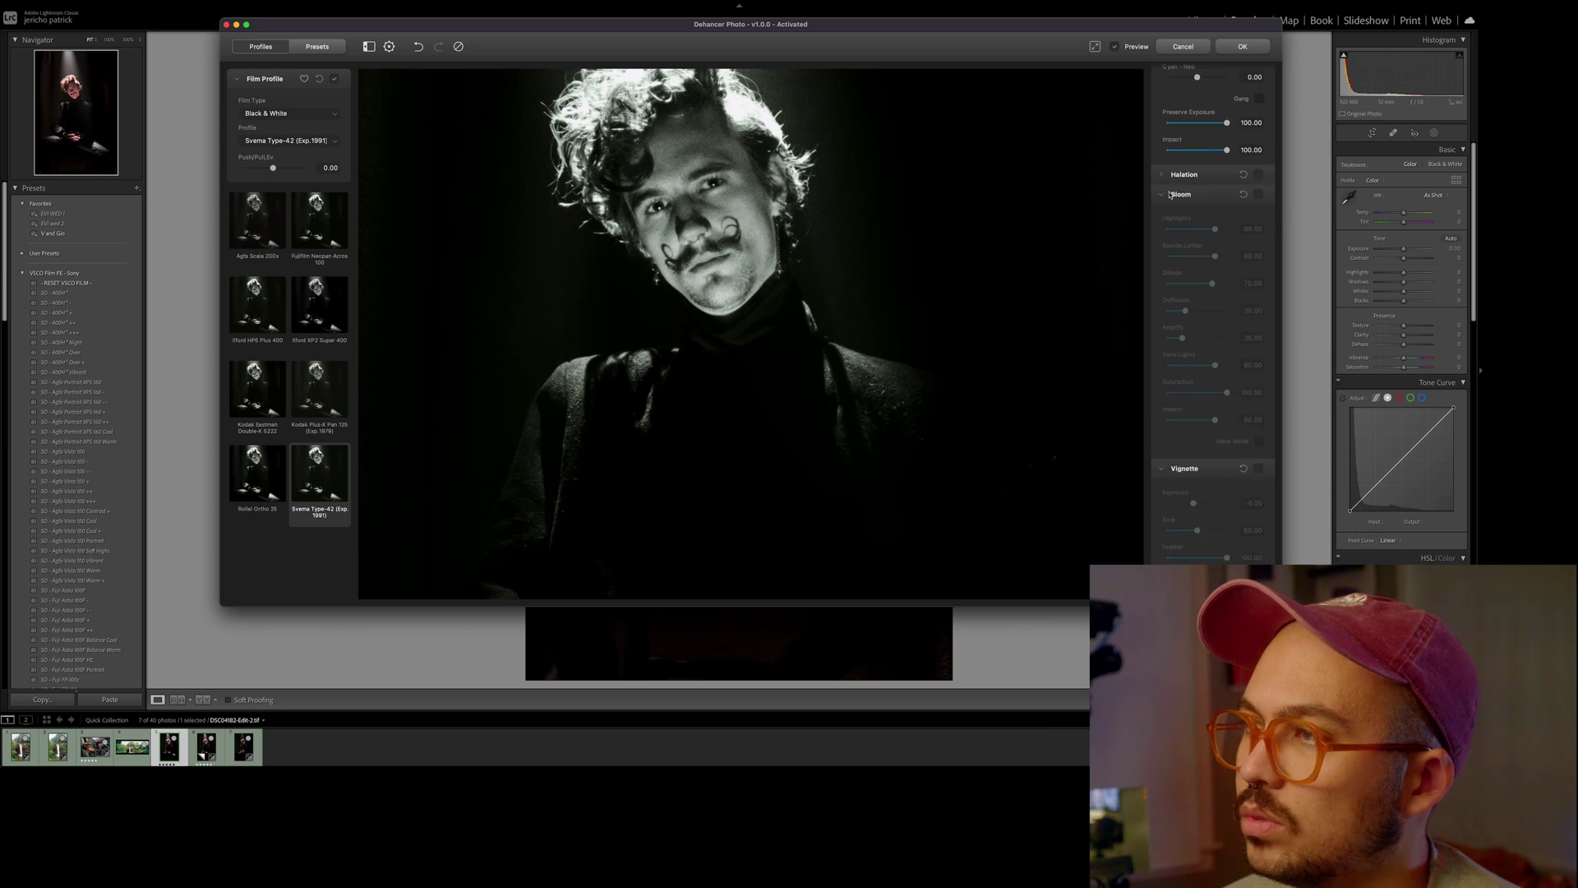
click(1170, 194)
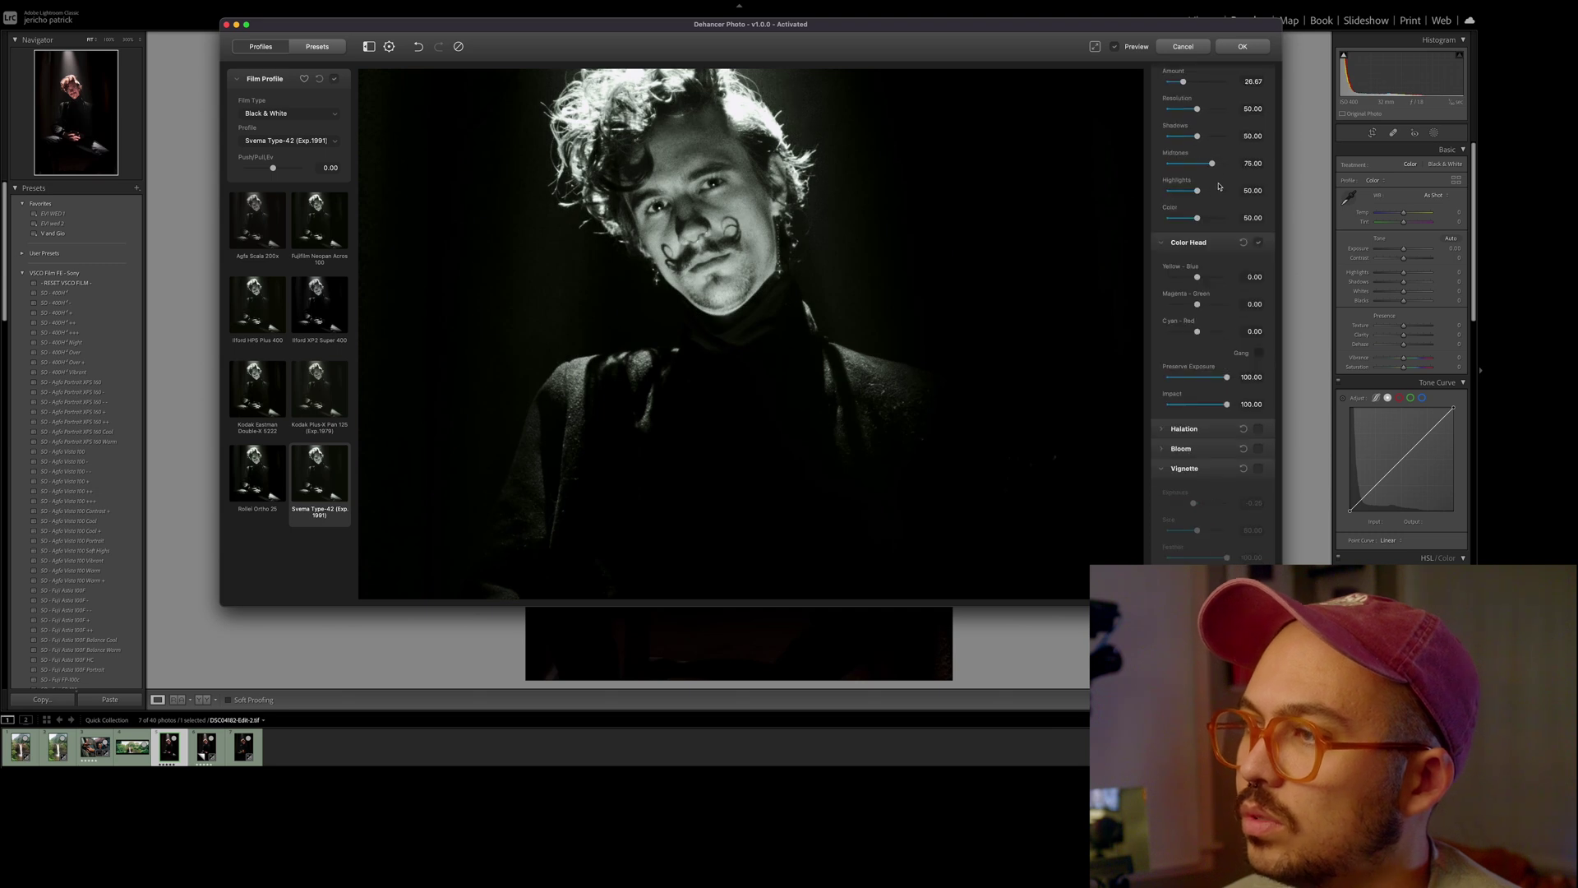
click(1259, 429)
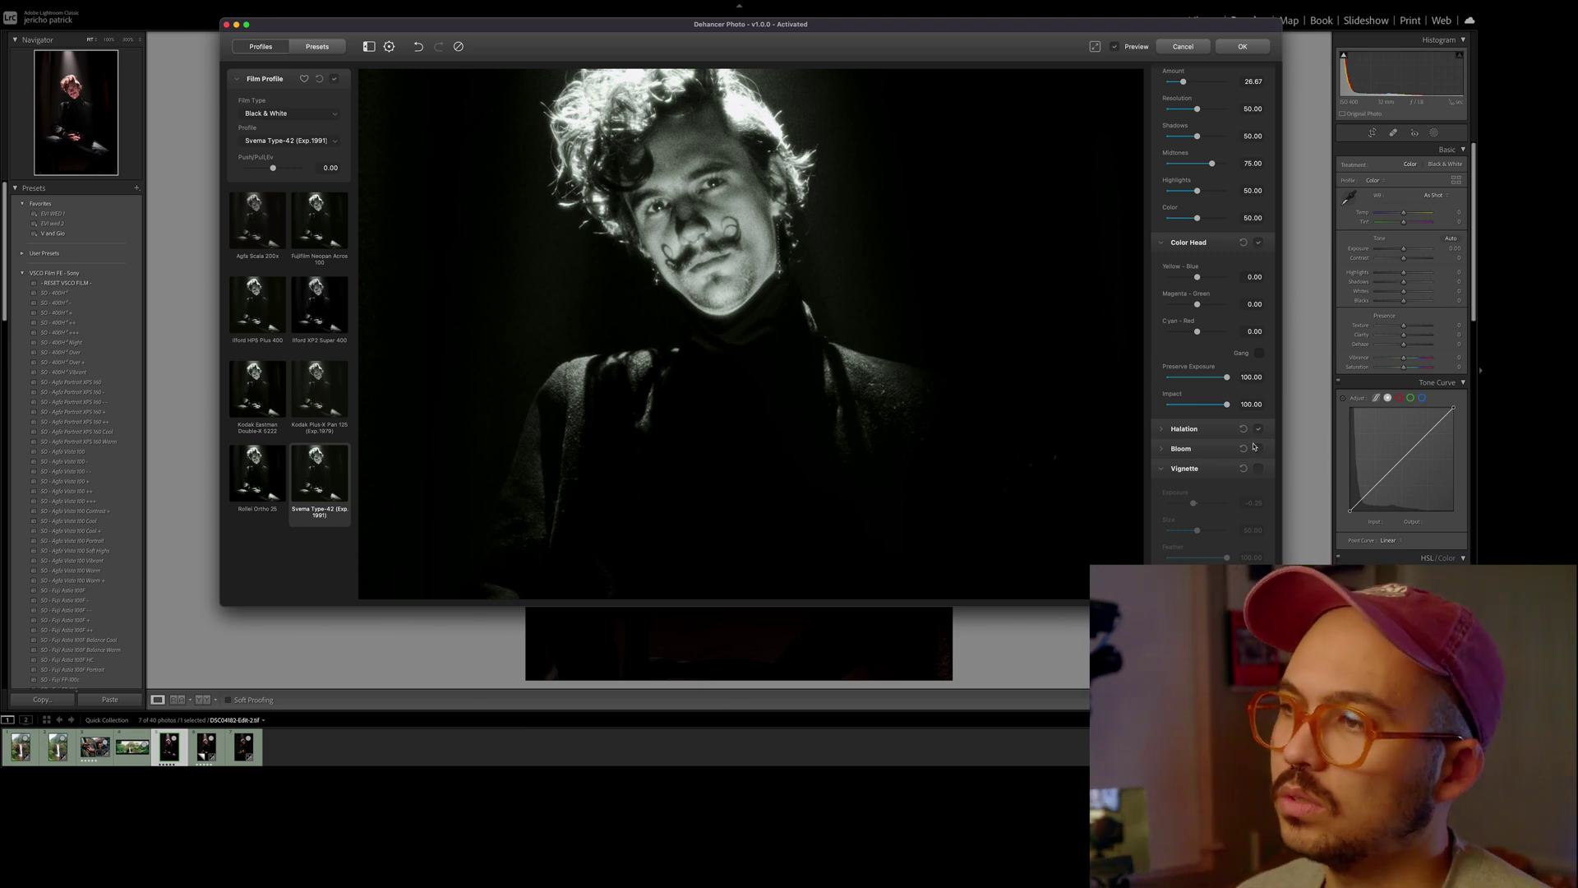
click(1258, 429)
click(1259, 449)
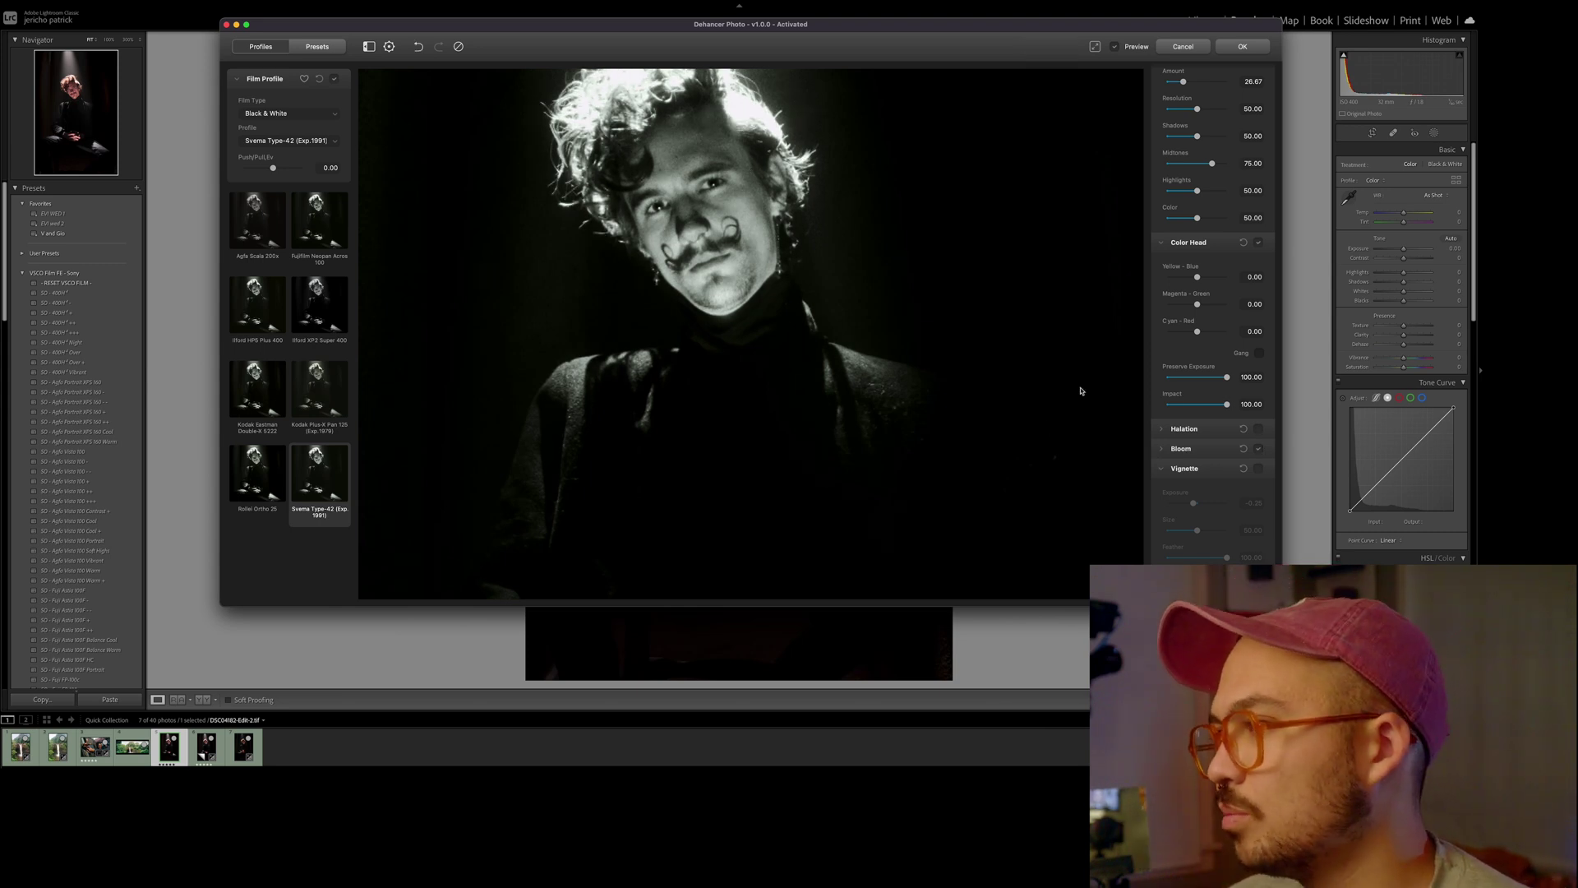
- Set Bloom's Save Lights to about 63.33 and enable the vignette at exposure -0.25
click(1162, 449)
click(1057, 450)
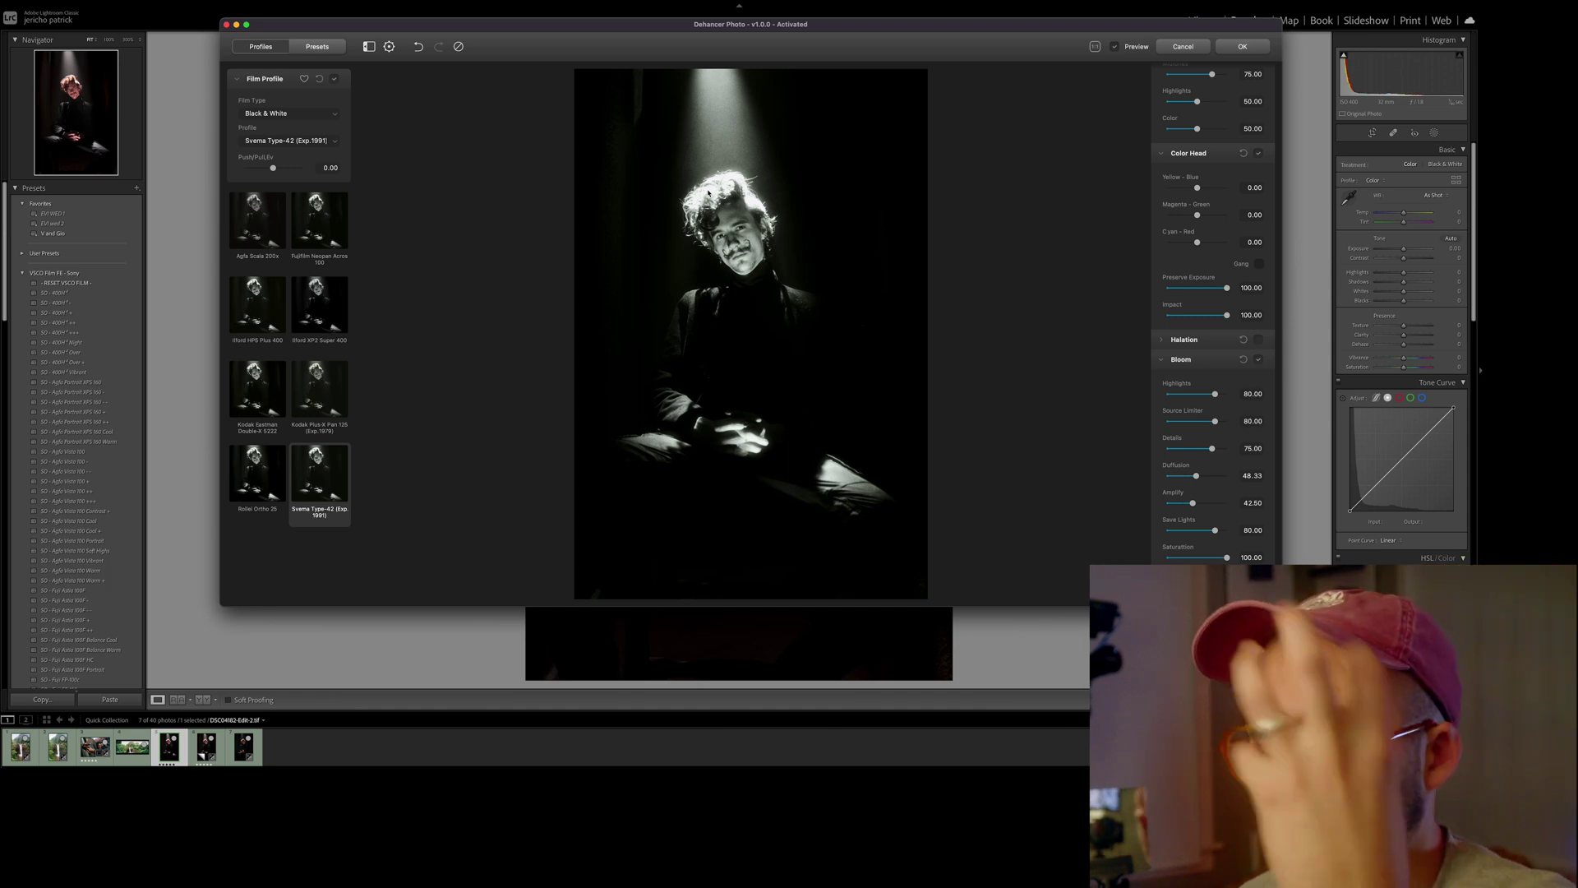
drag(1214, 530, 1194, 533)
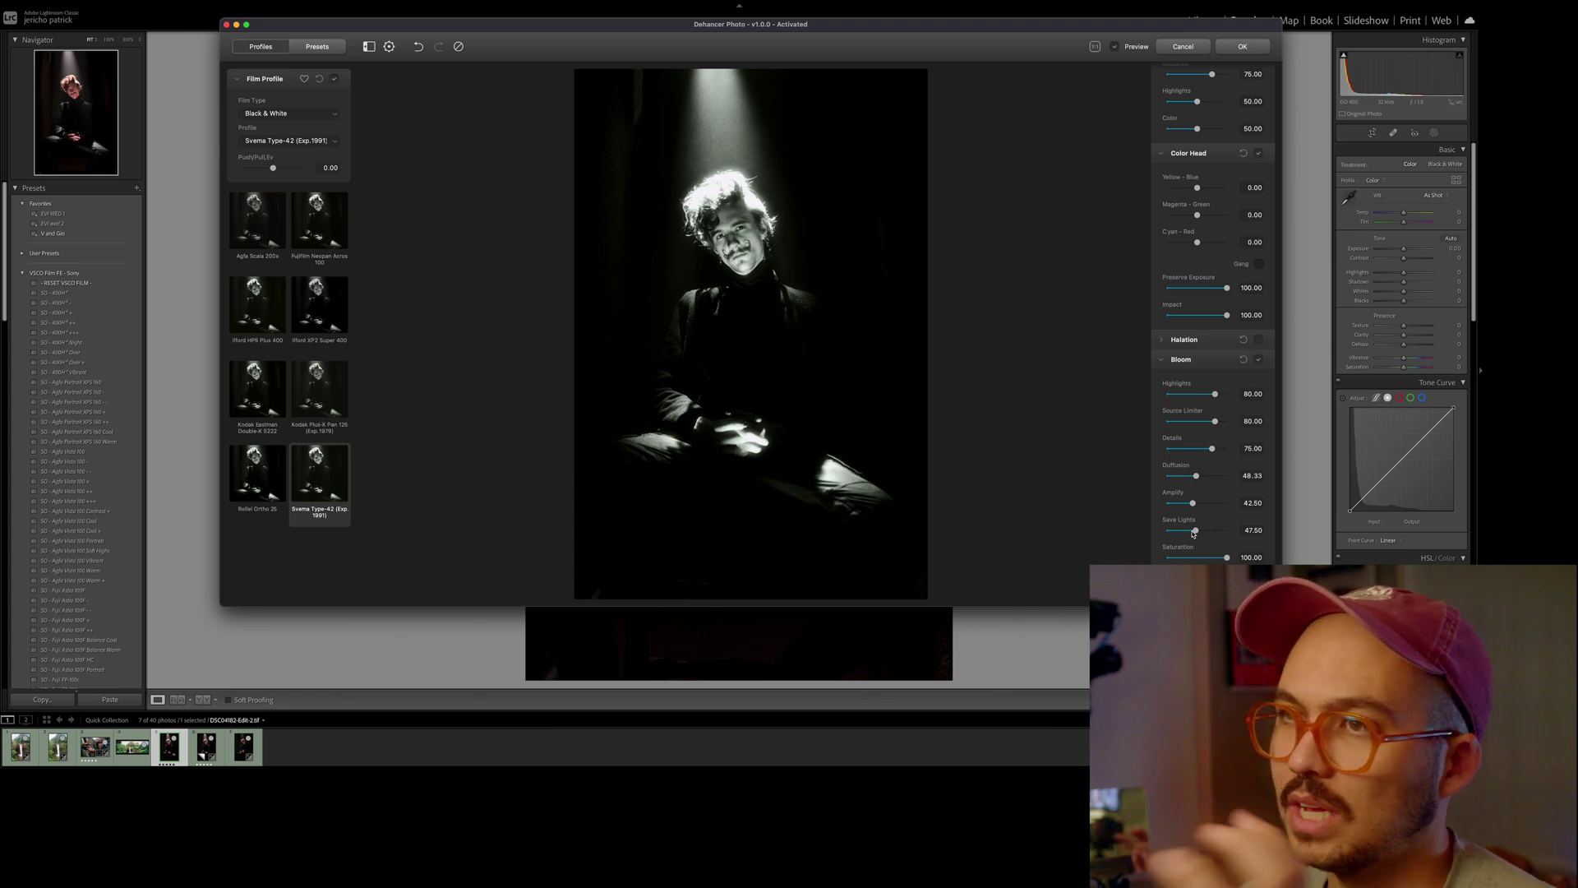
drag(1195, 533, 1205, 531)
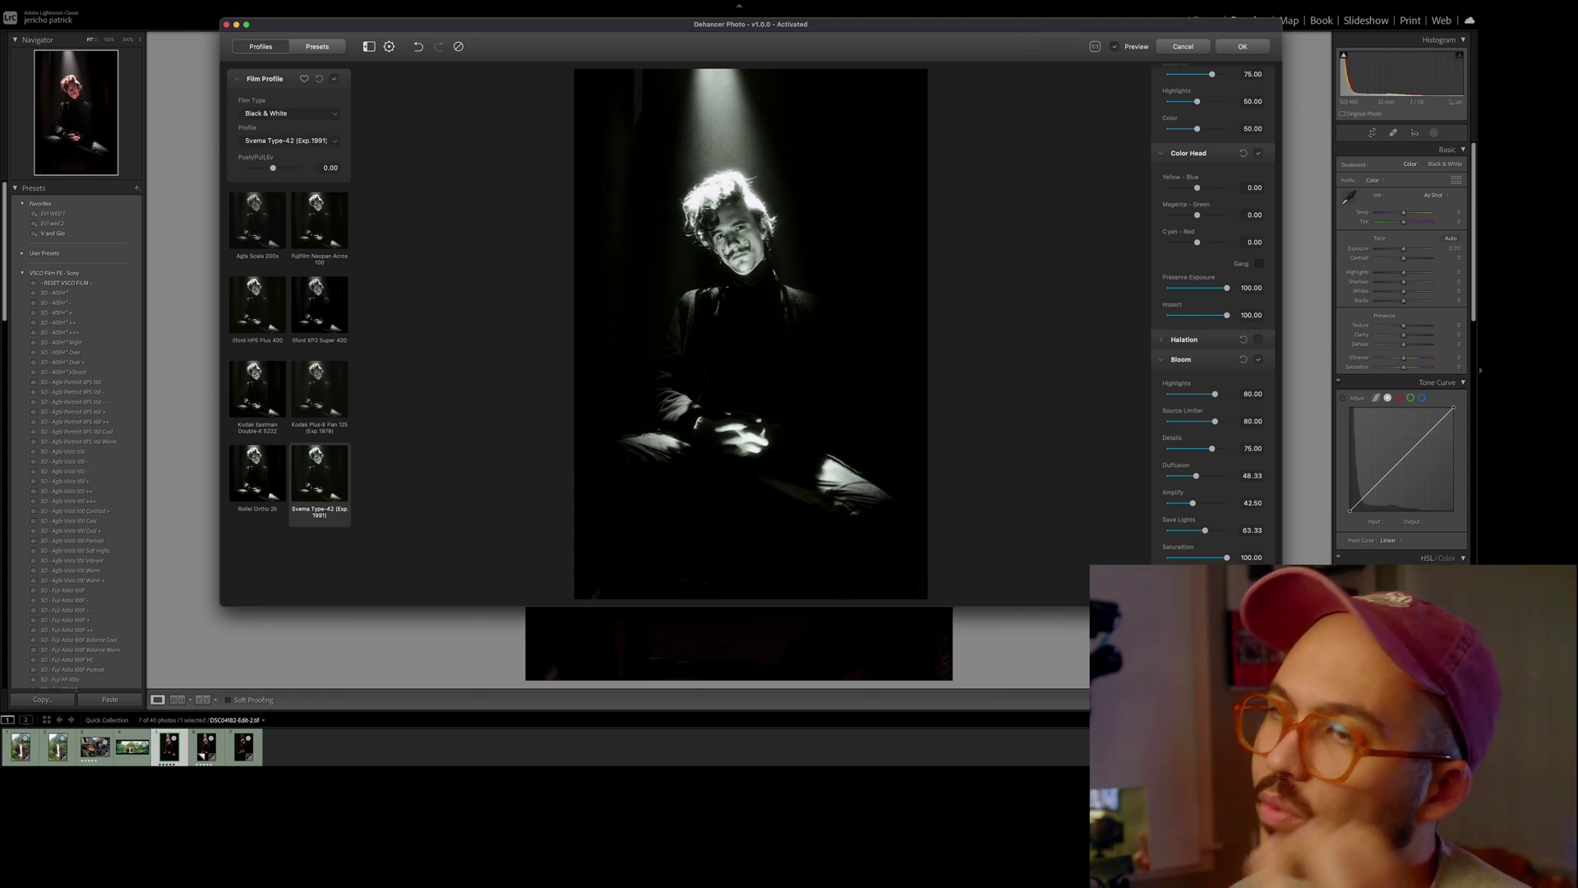
scroll(1186, 548, down, 5)
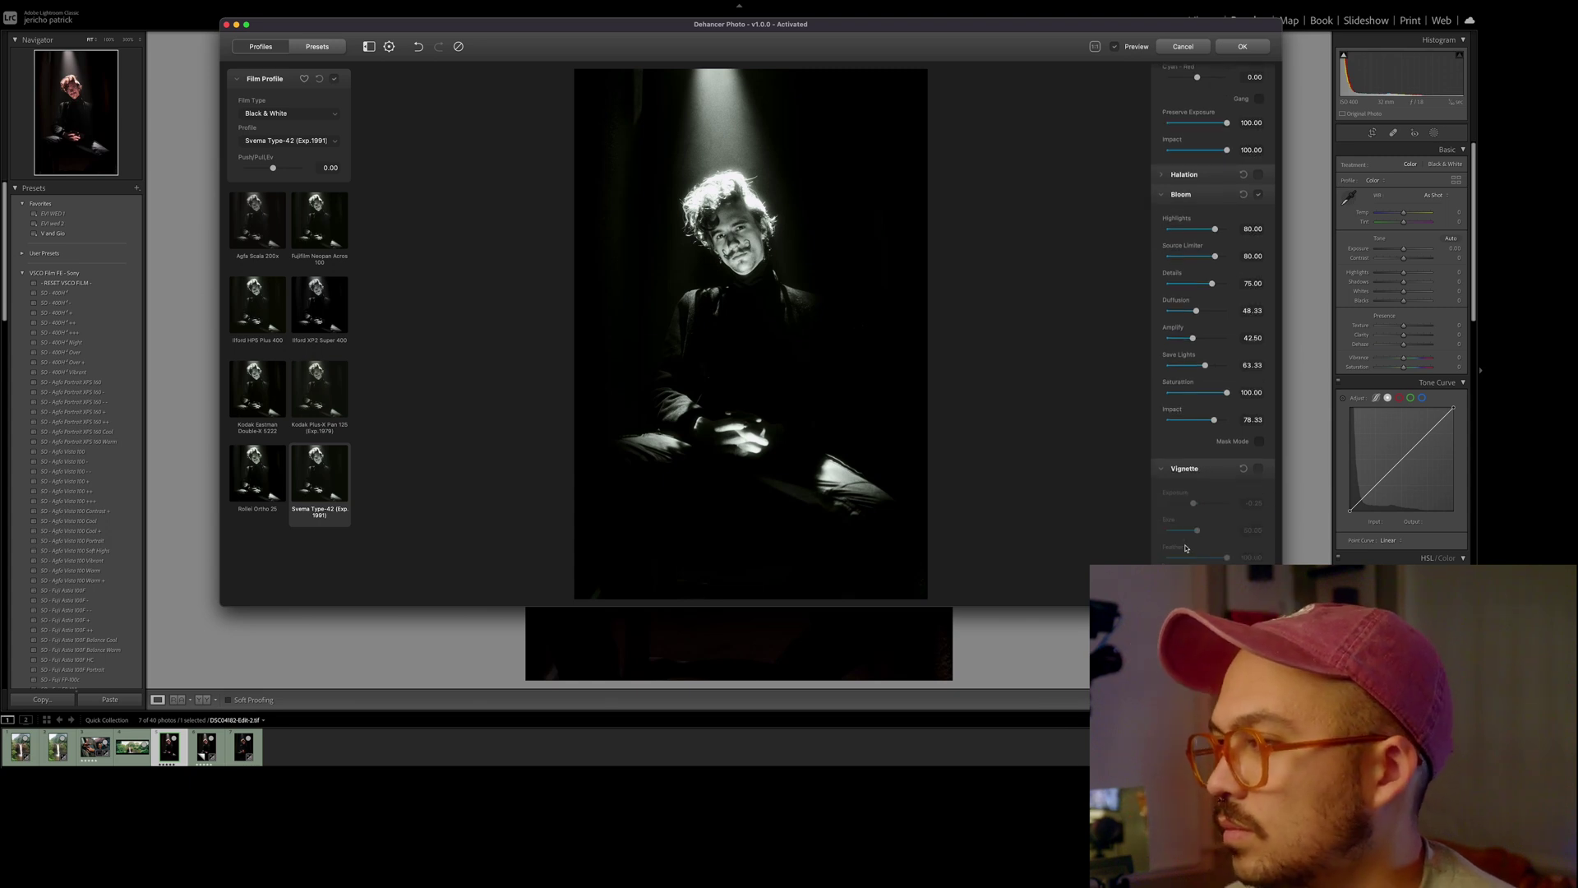
click(1259, 469)
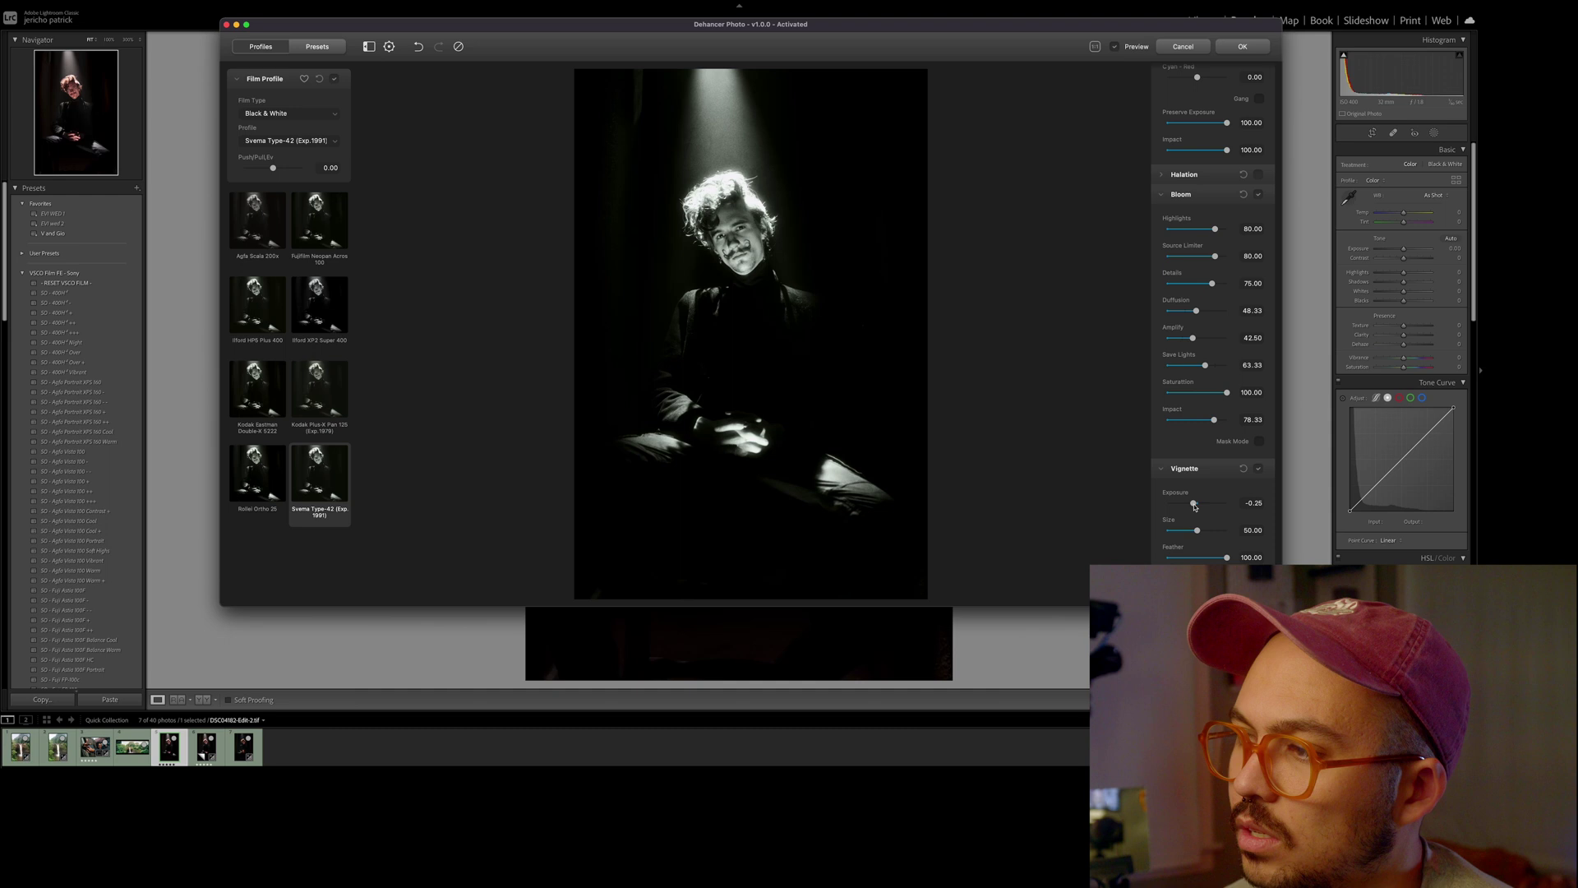
click(1138, 49)
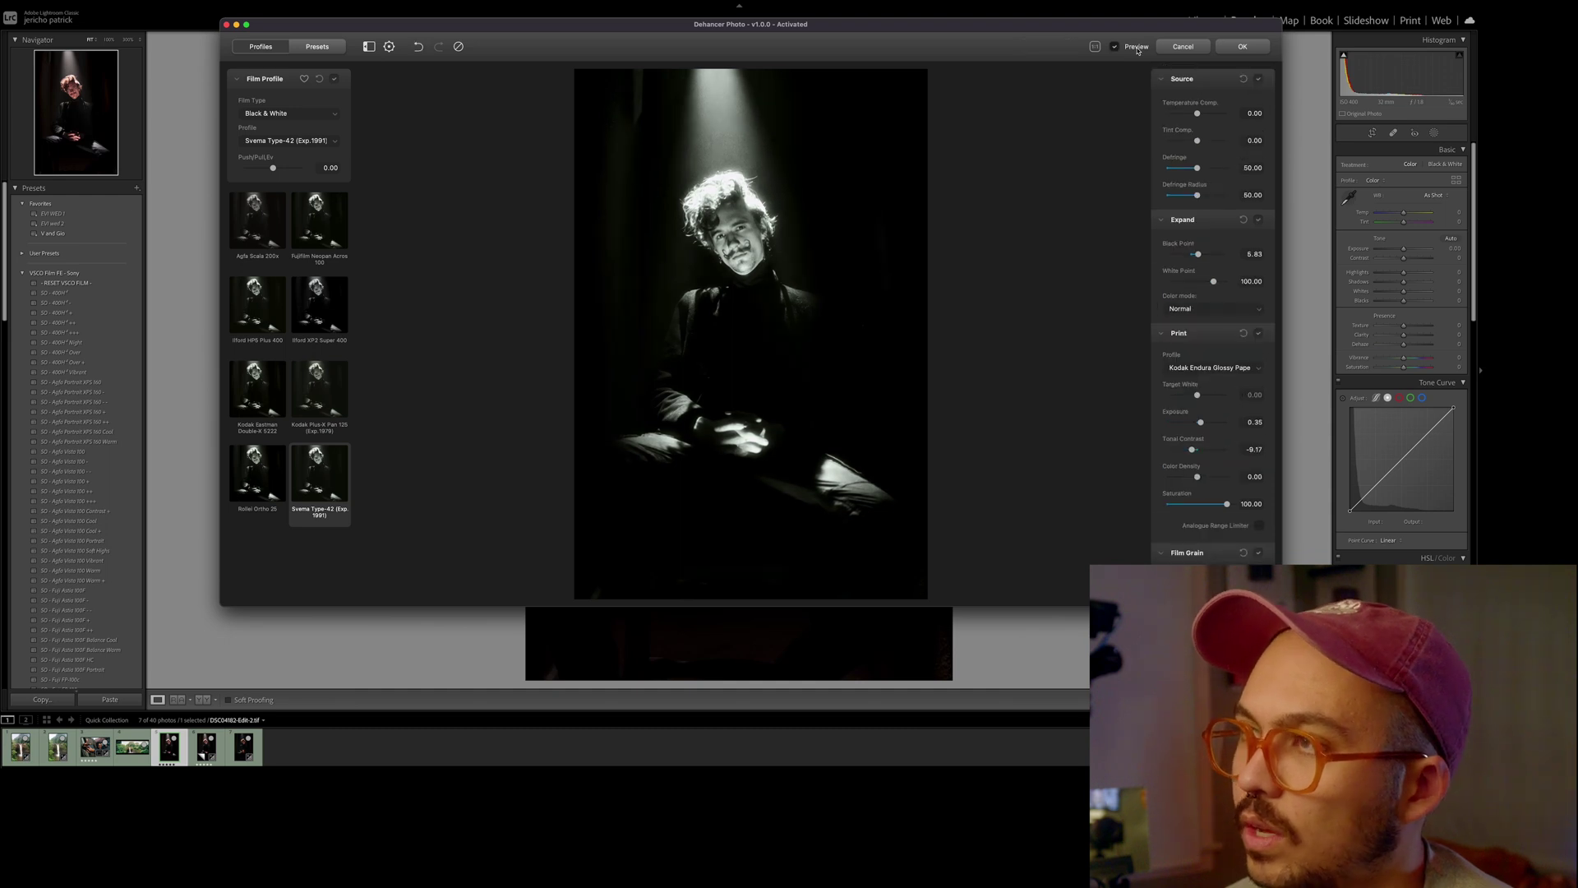
click(1137, 49)
click(1136, 48)
click(1133, 48)
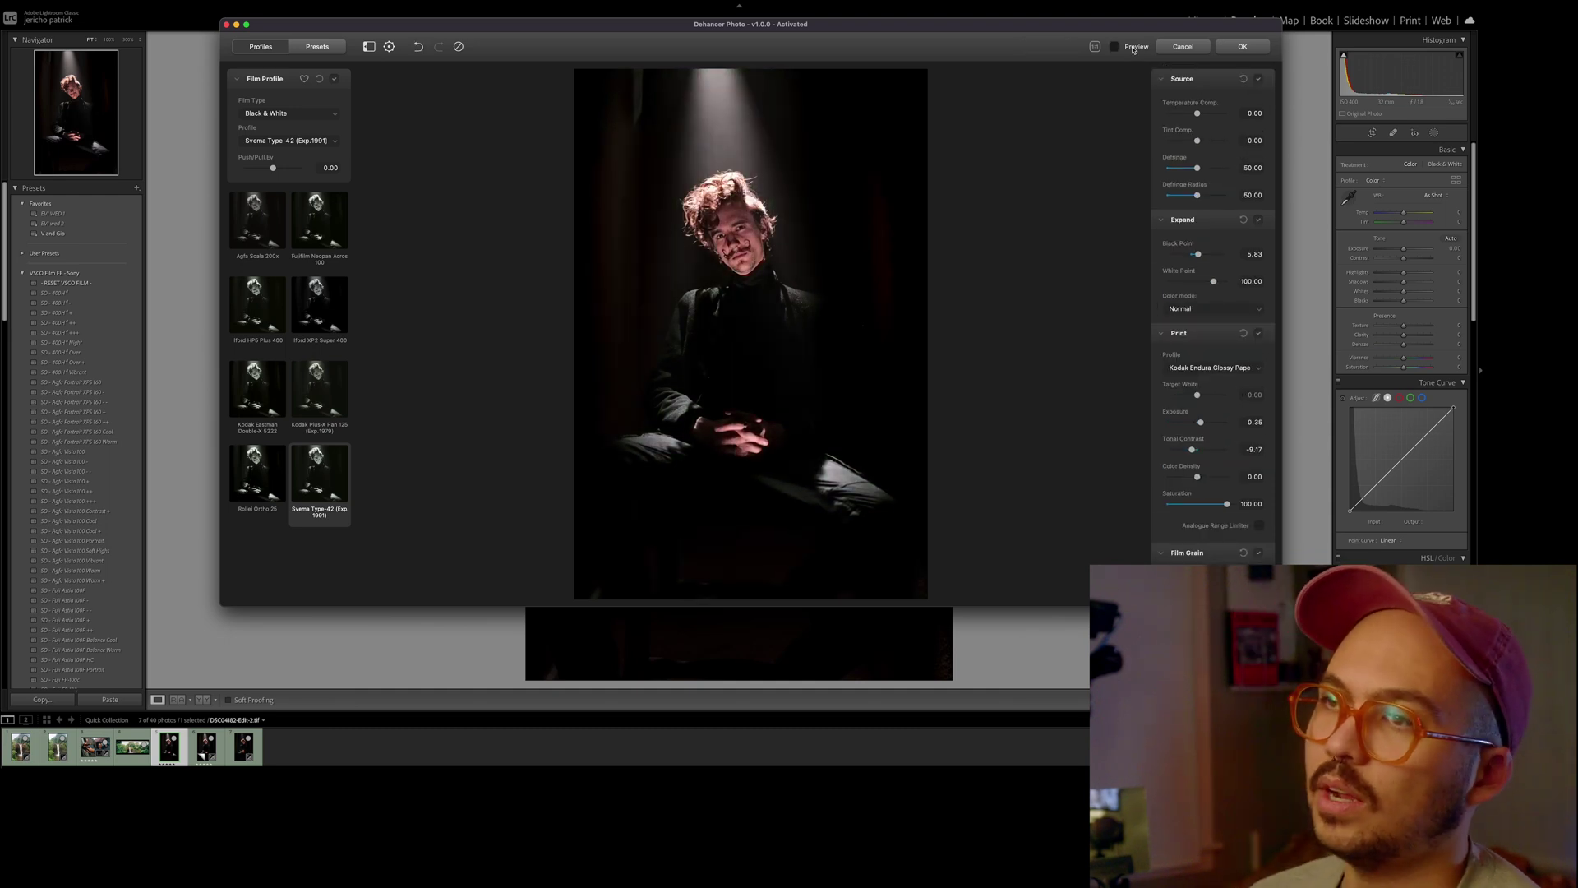
click(1134, 48)
click(1119, 49)
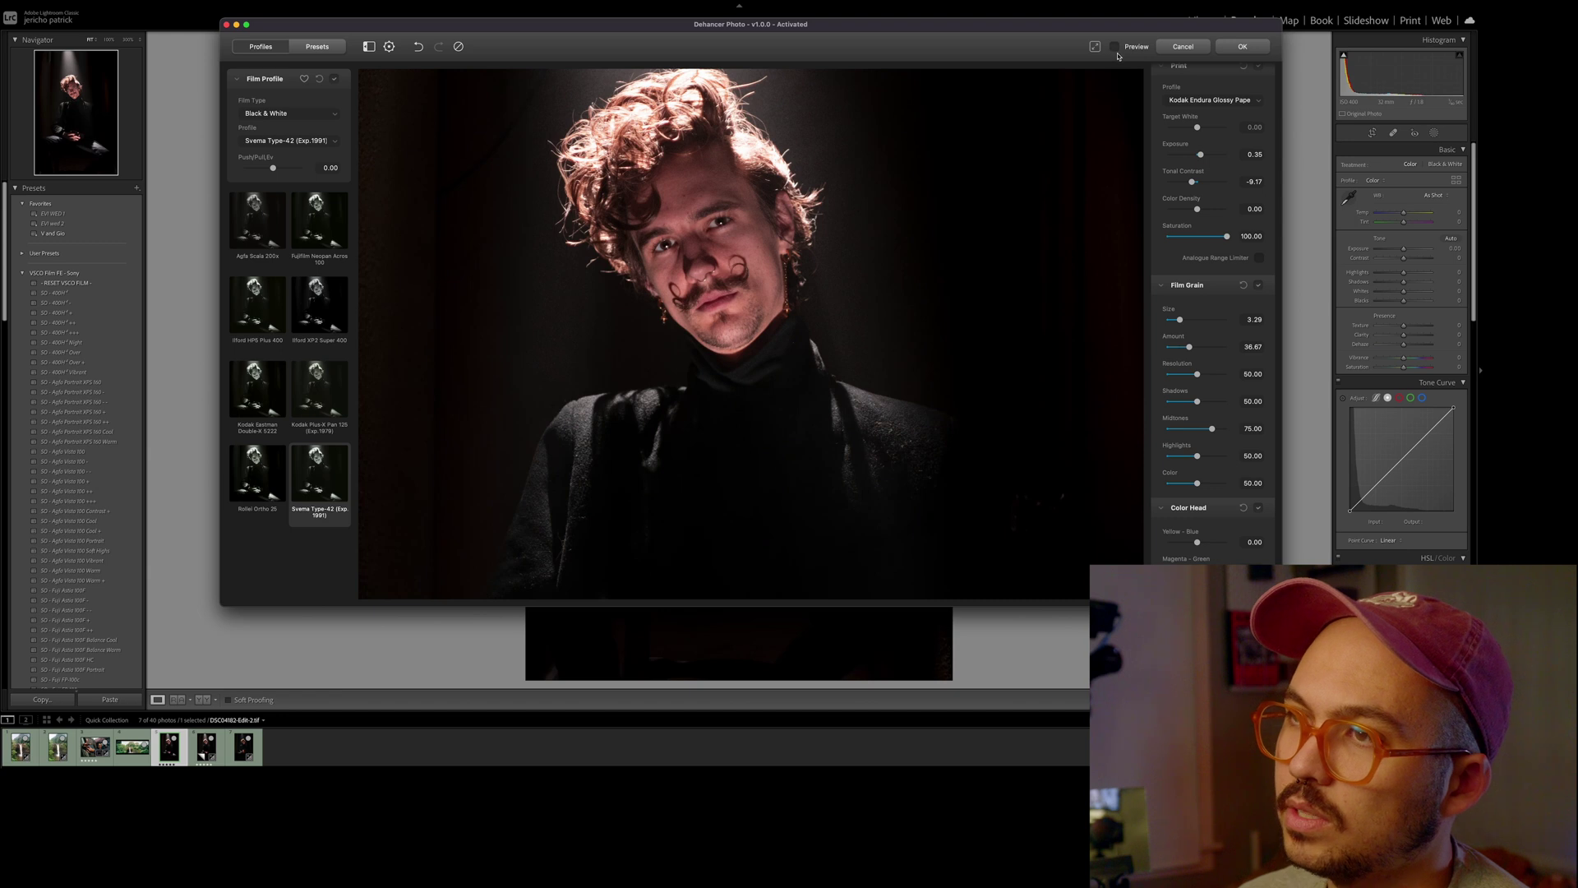
click(1115, 48)
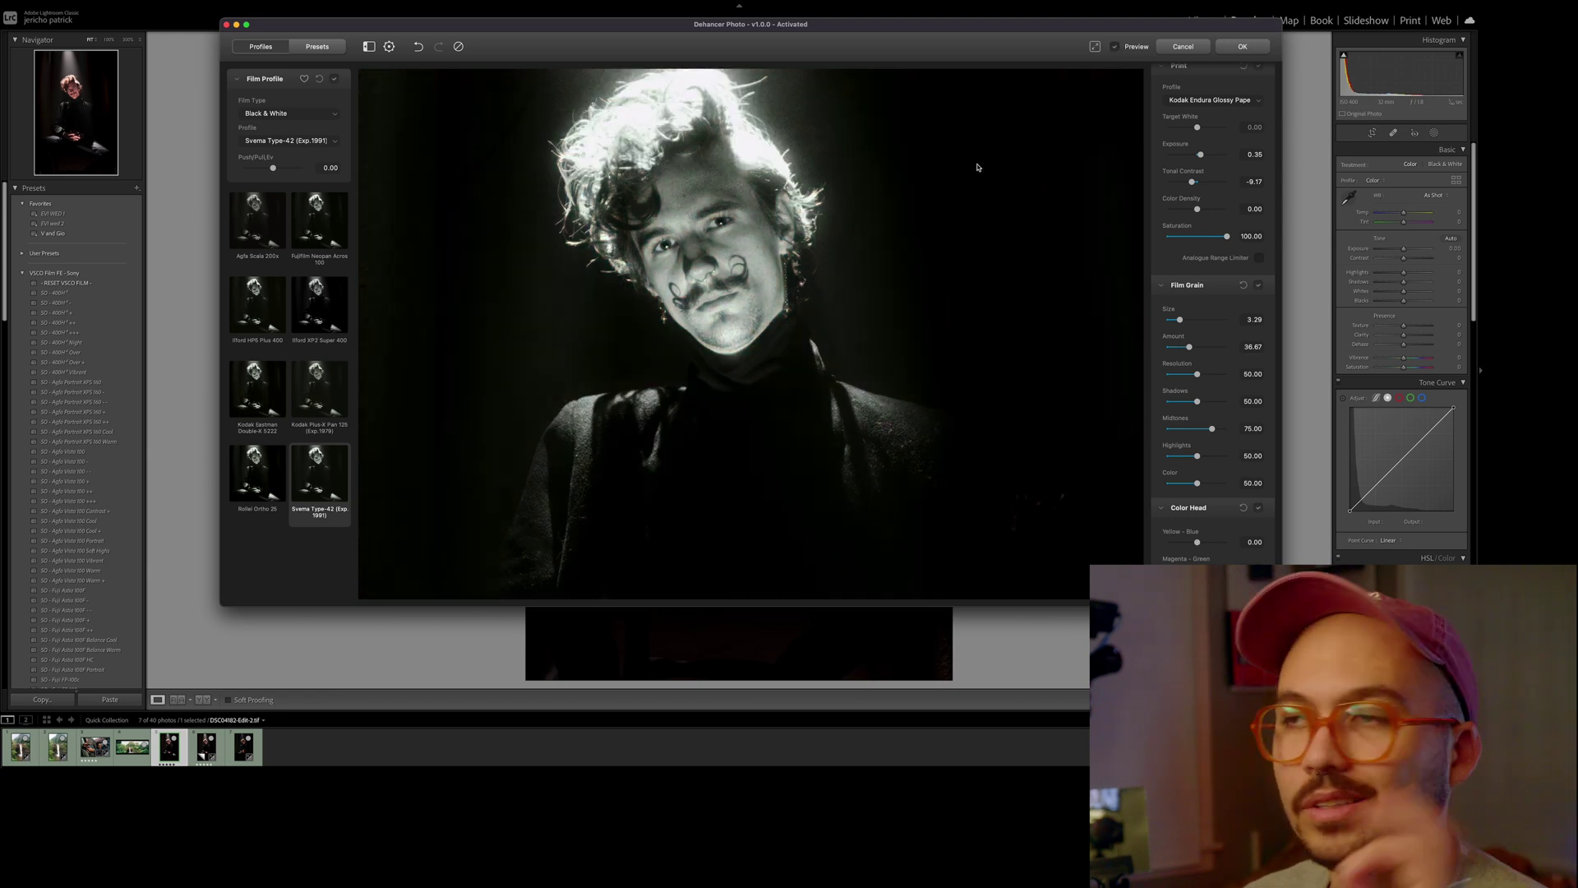
click(1095, 46)
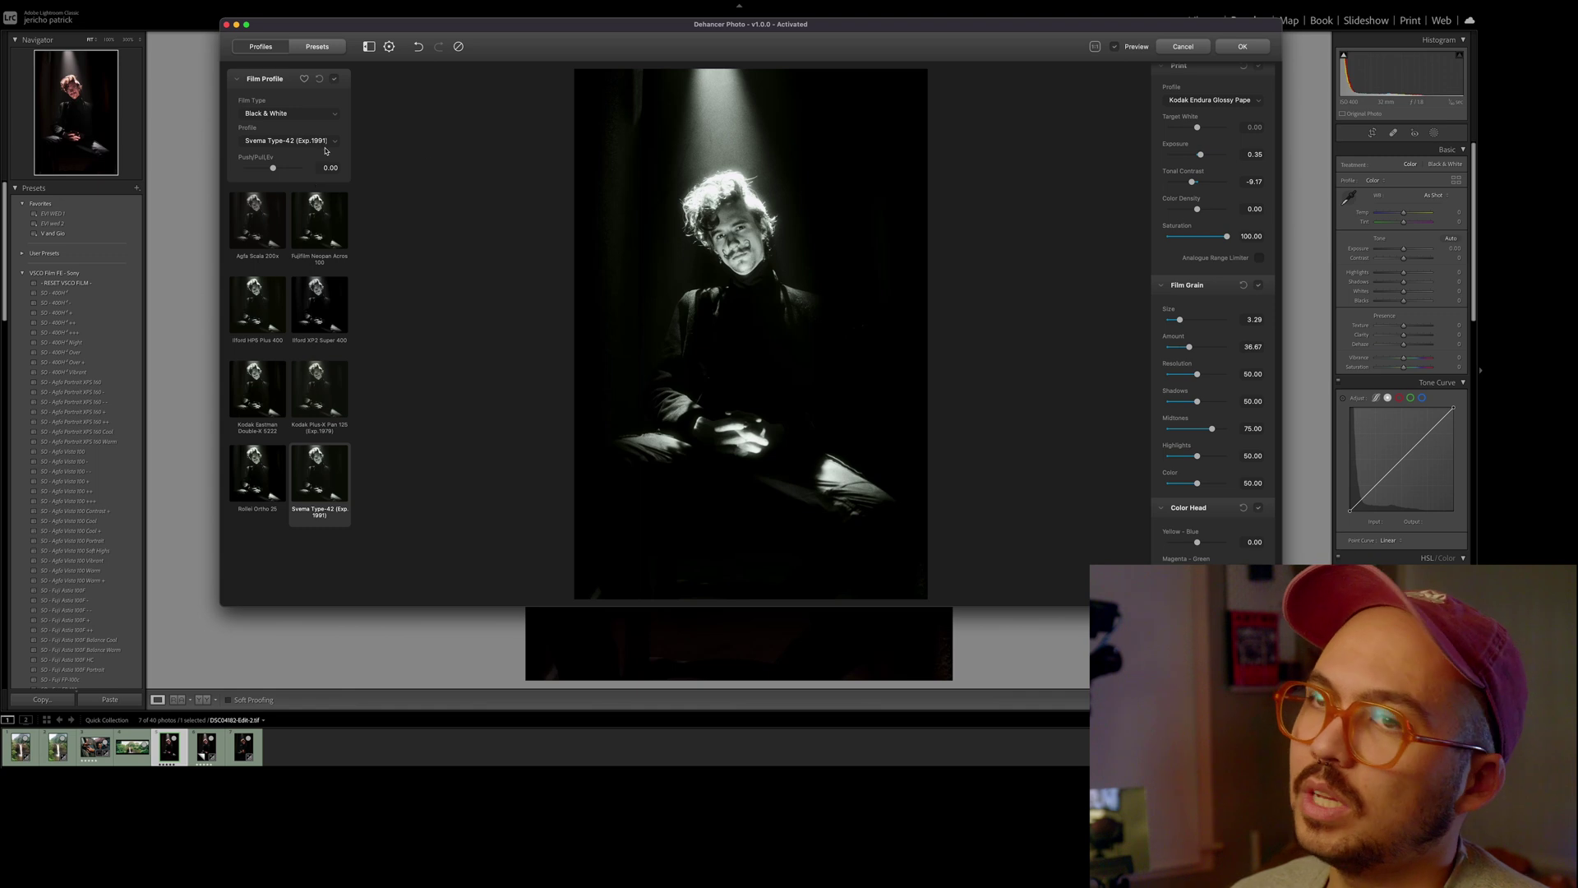
click(391, 47)
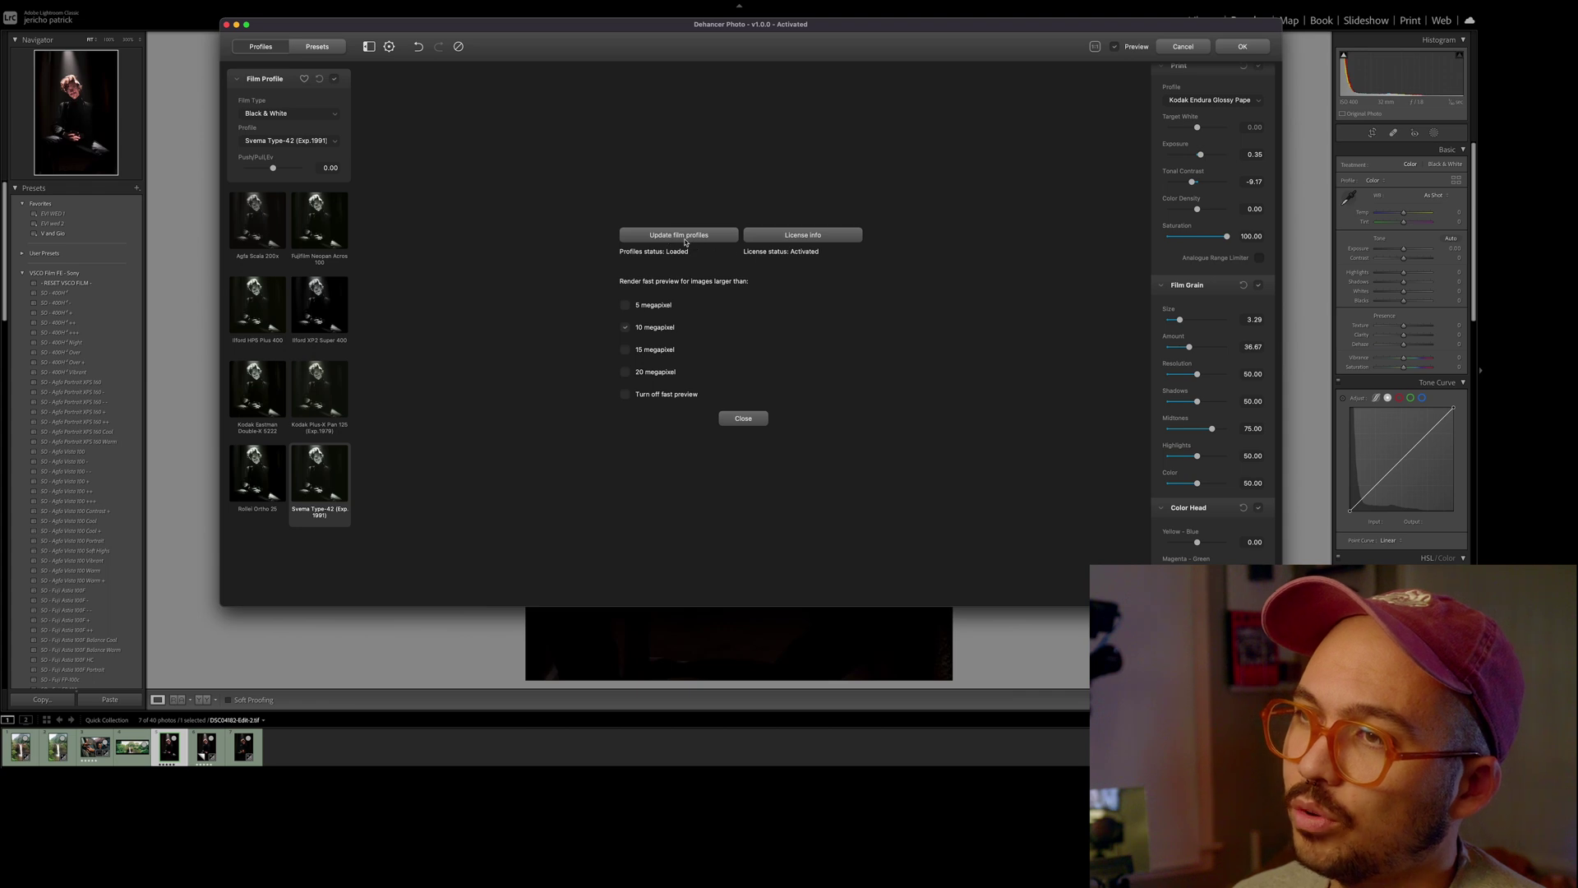
click(388, 48)
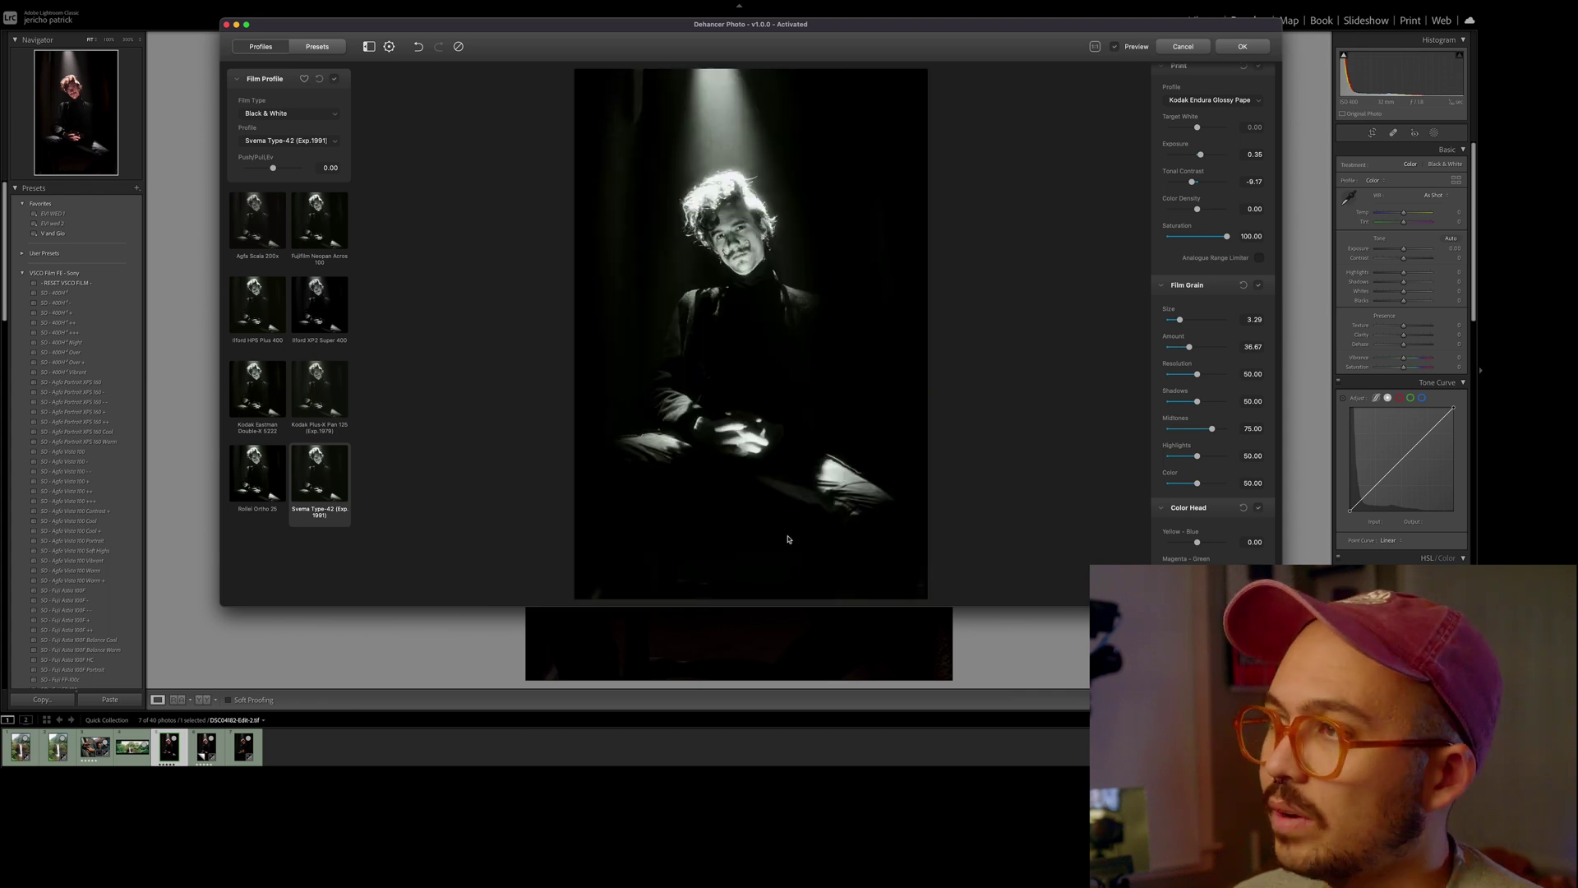